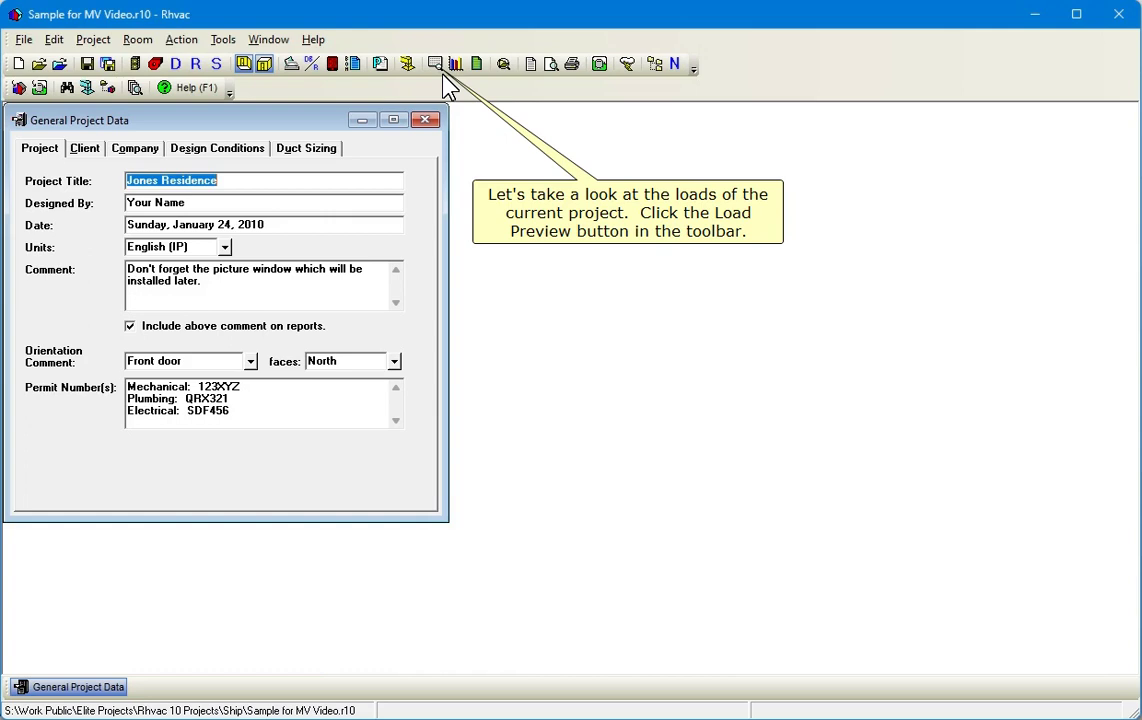
Open the Load Preview showing the one-system 1.68-ton project with 732 CFM cooling airflow.
click(435, 66)
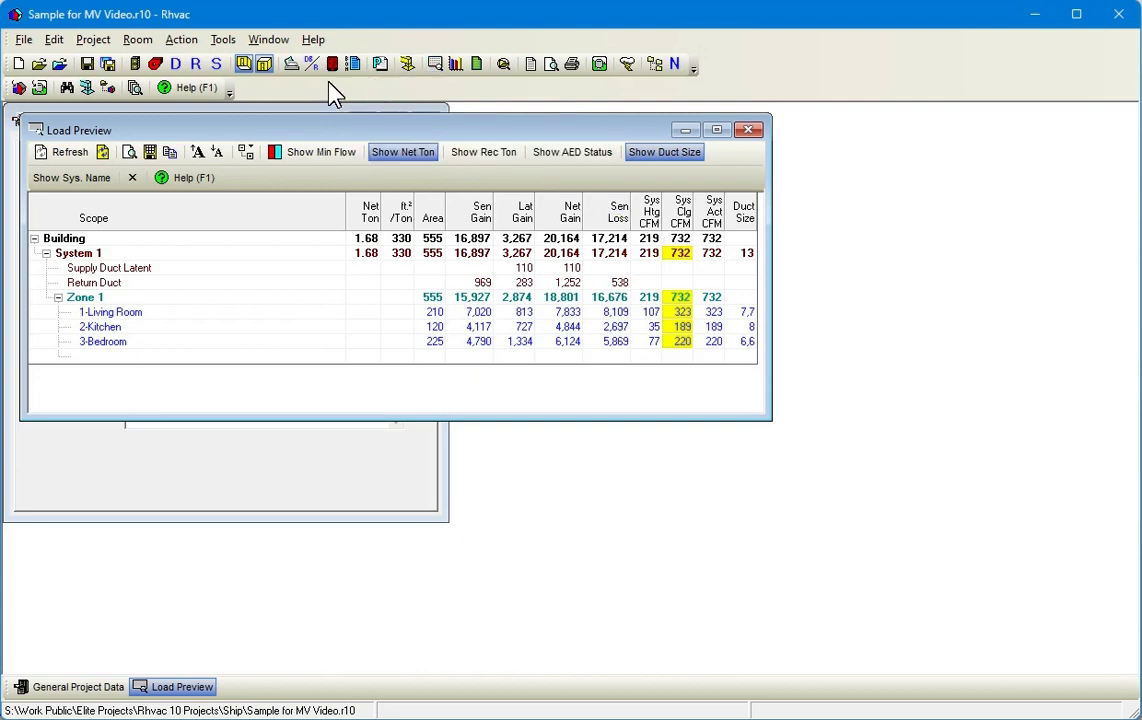
Show the Main Floor system's Equipment data and list the More... equipment selection choices.
click(155, 63)
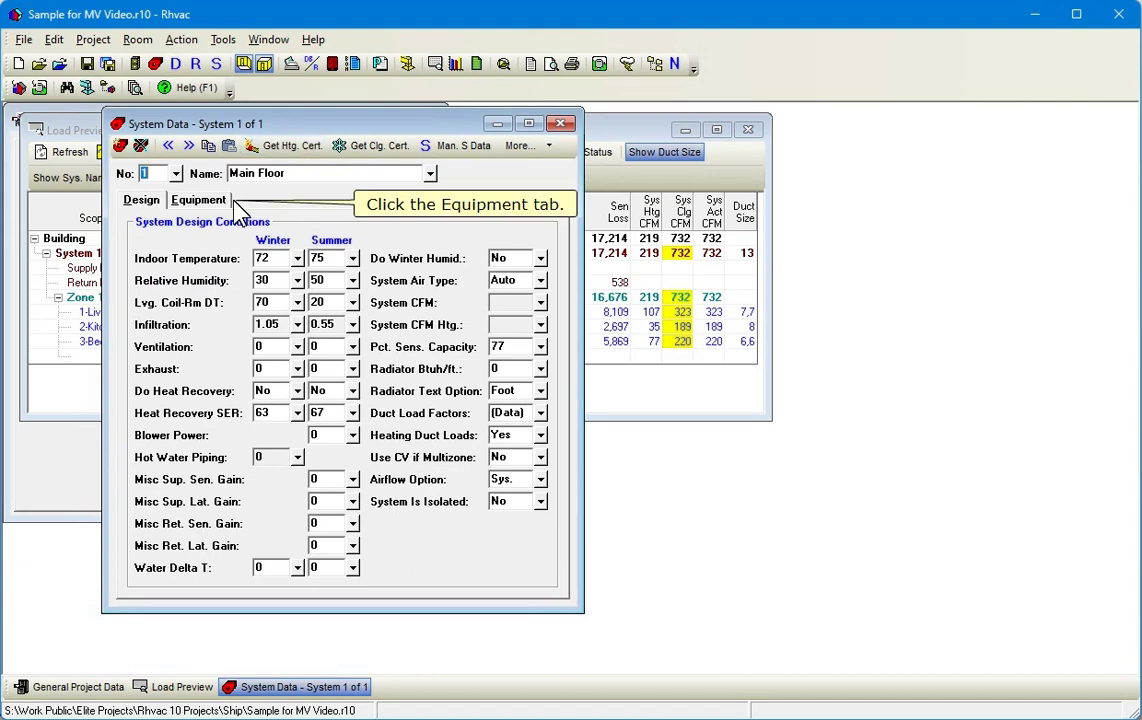
click(222, 202)
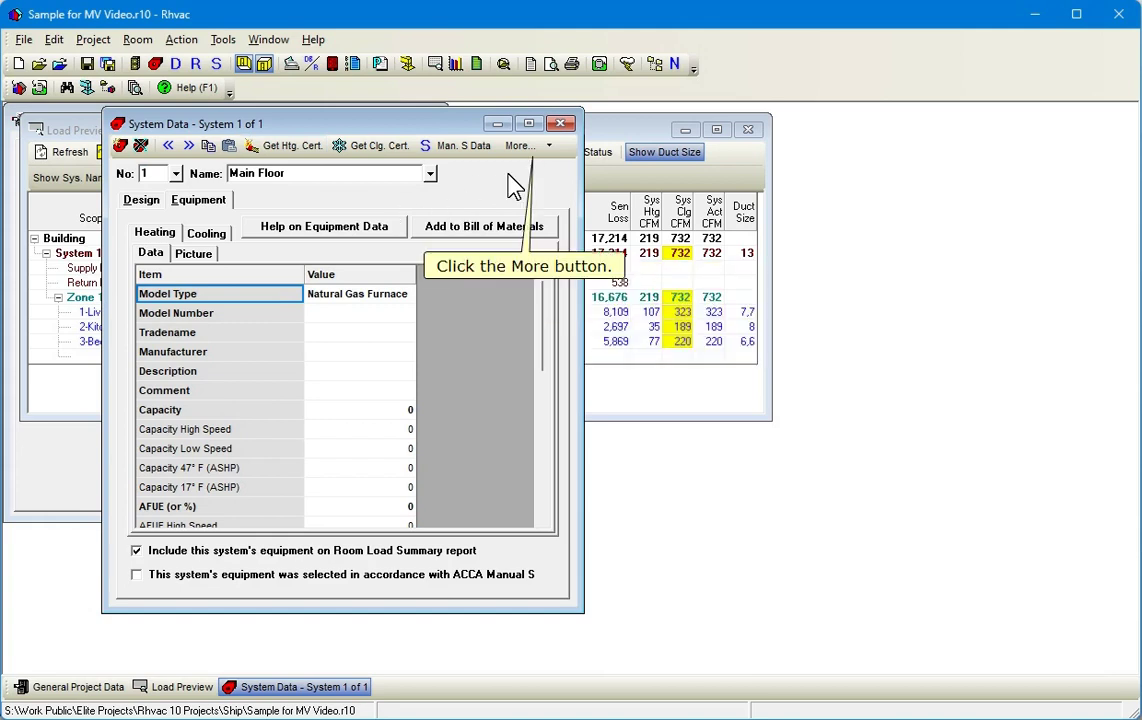
click(548, 146)
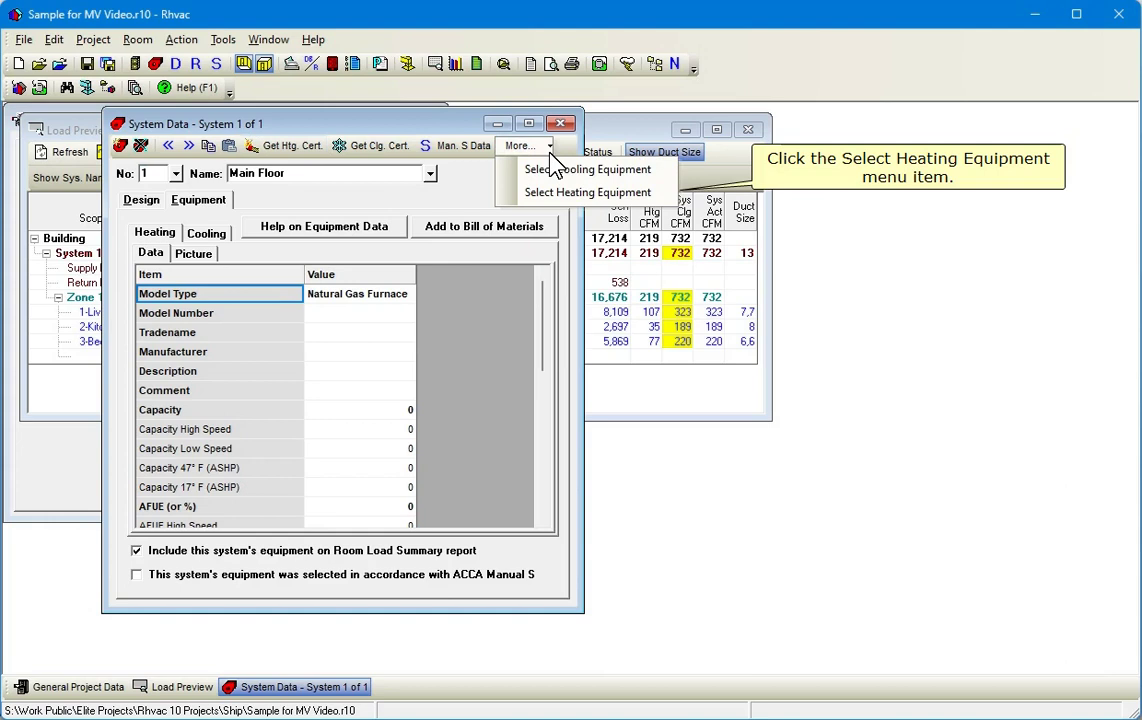
Assign the Quikcool QC-F18-E78-G furnace (18000 capacity, 78.2 AFUE) as heating equipment, then open Help.
click(588, 192)
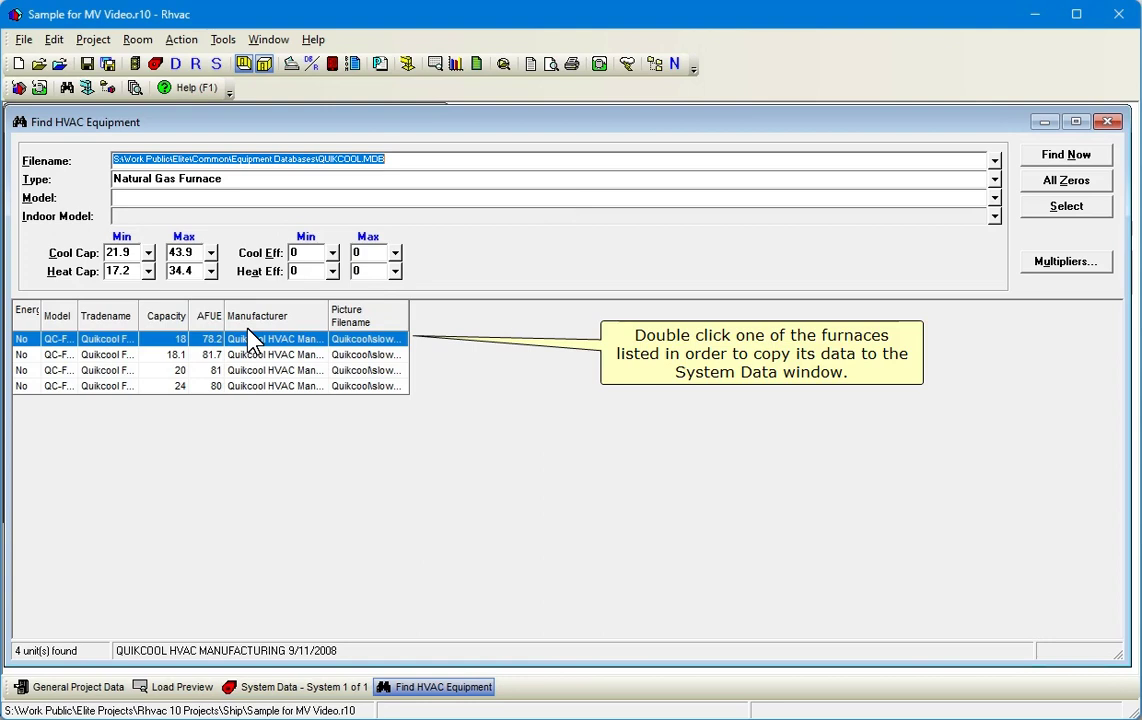
double_click(212, 340)
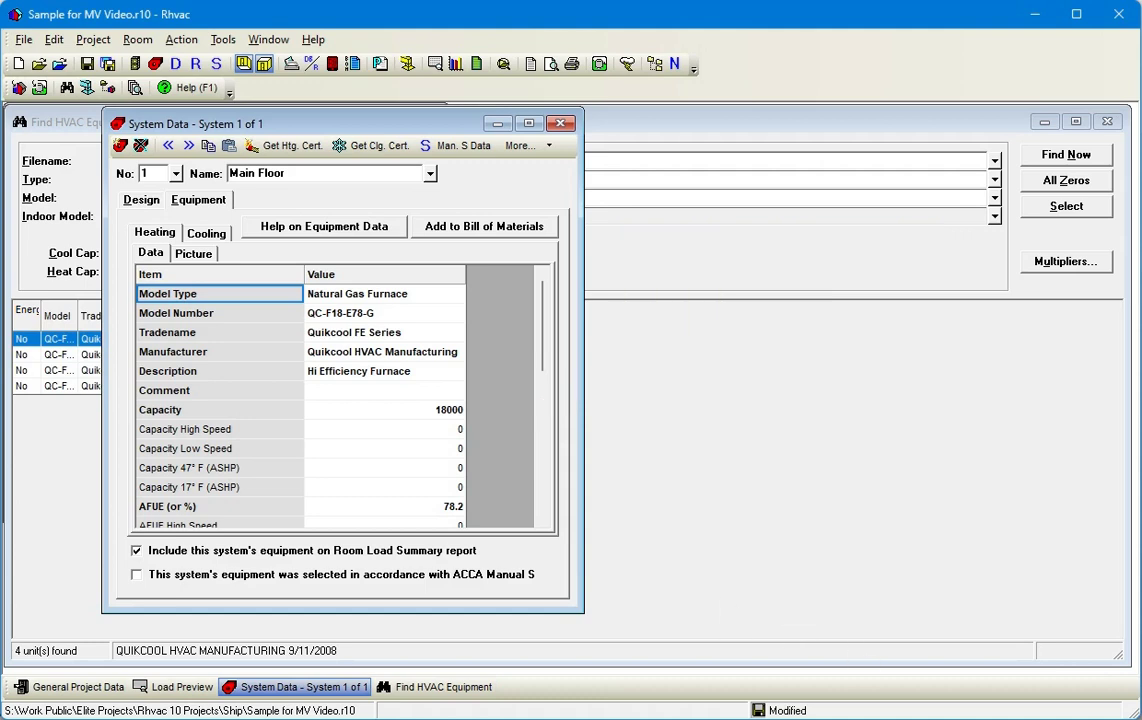
click(1066, 150)
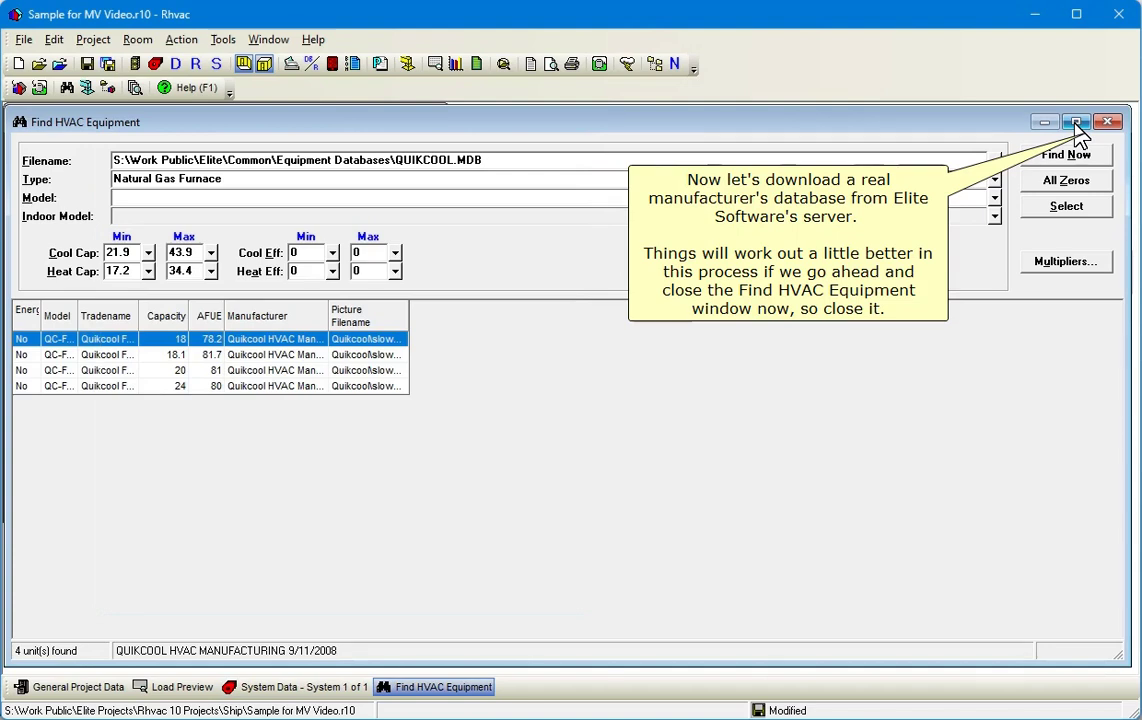
click(1107, 121)
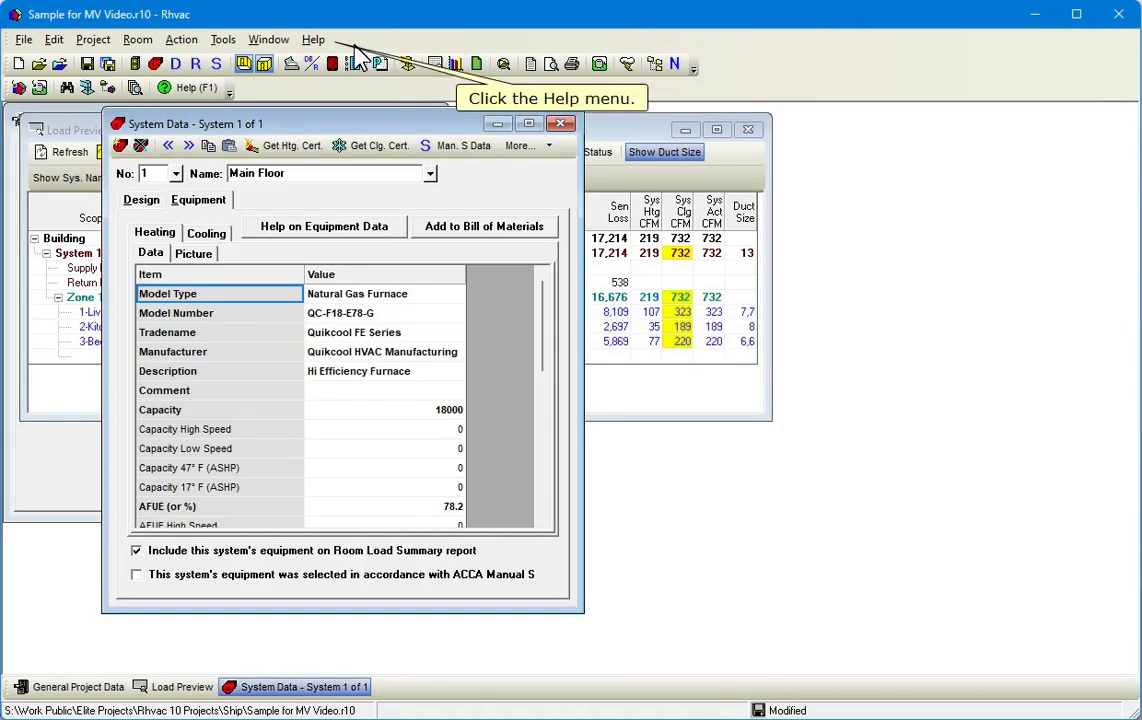
click(313, 40)
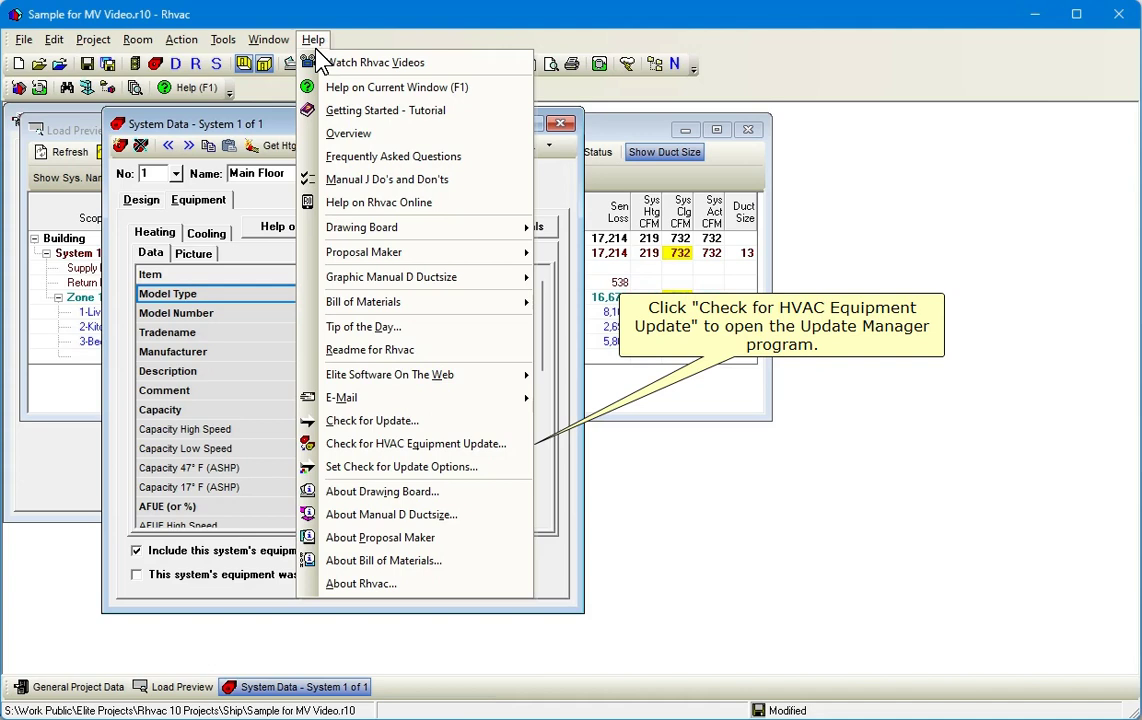
Mark HEIL for installation and download and install its 2.3 MB equipment database.
click(450, 443)
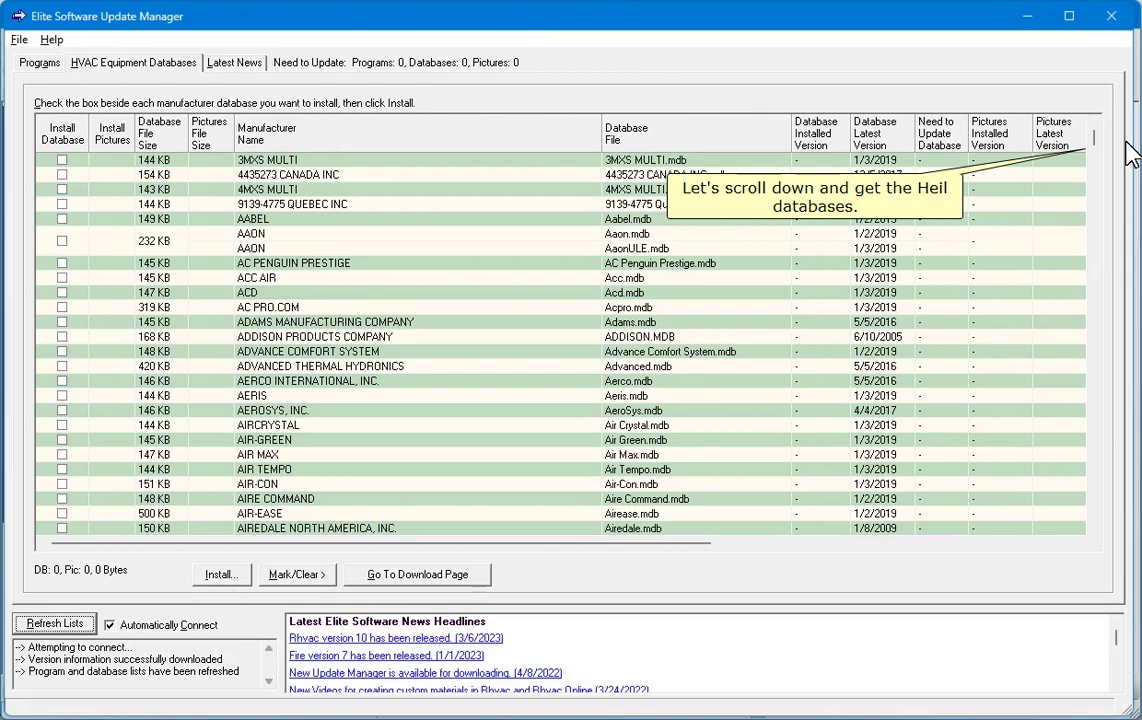
drag(1095, 140, 1096, 314)
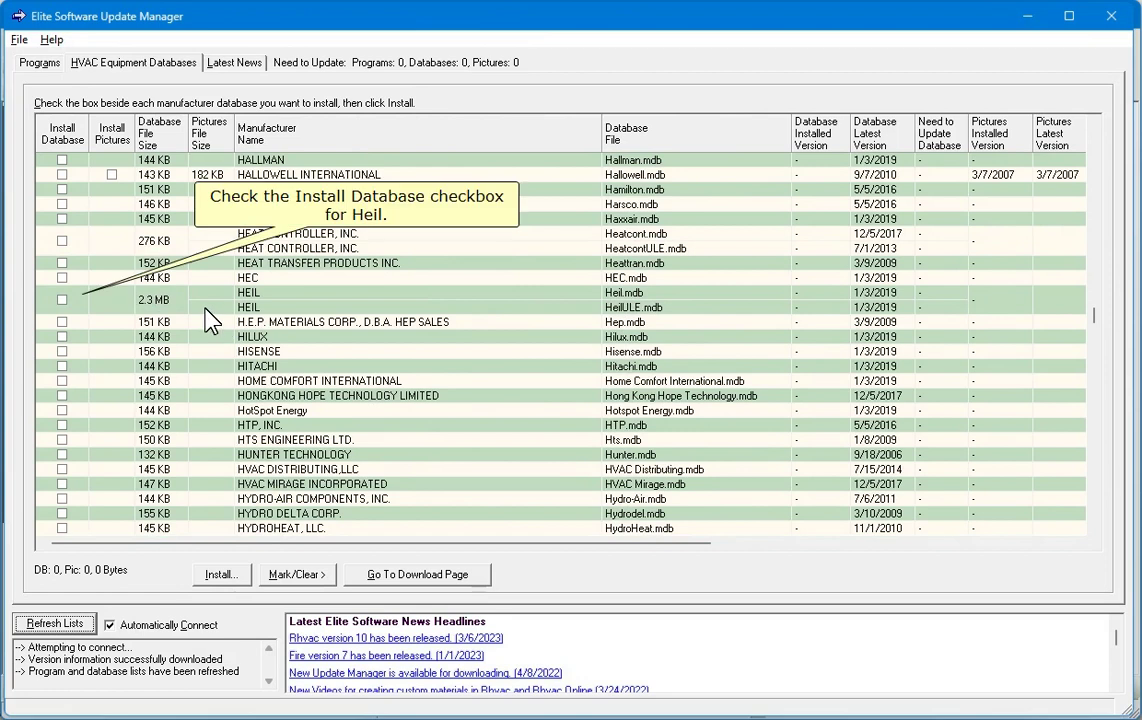
click(62, 300)
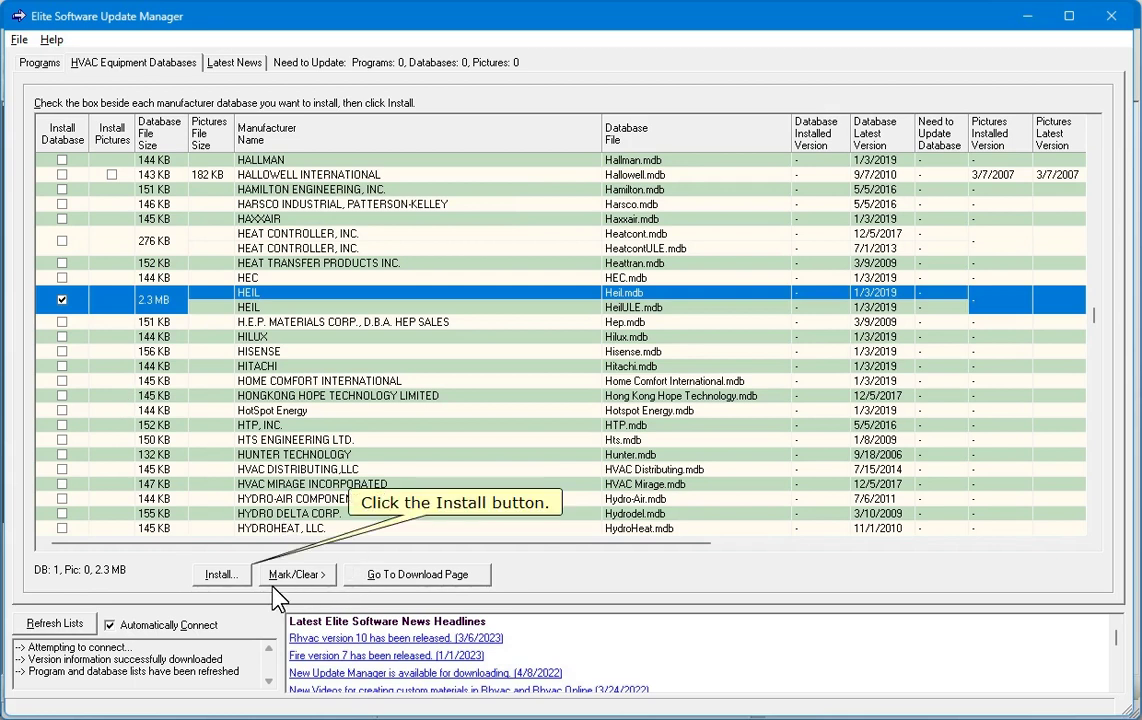
key(Return)
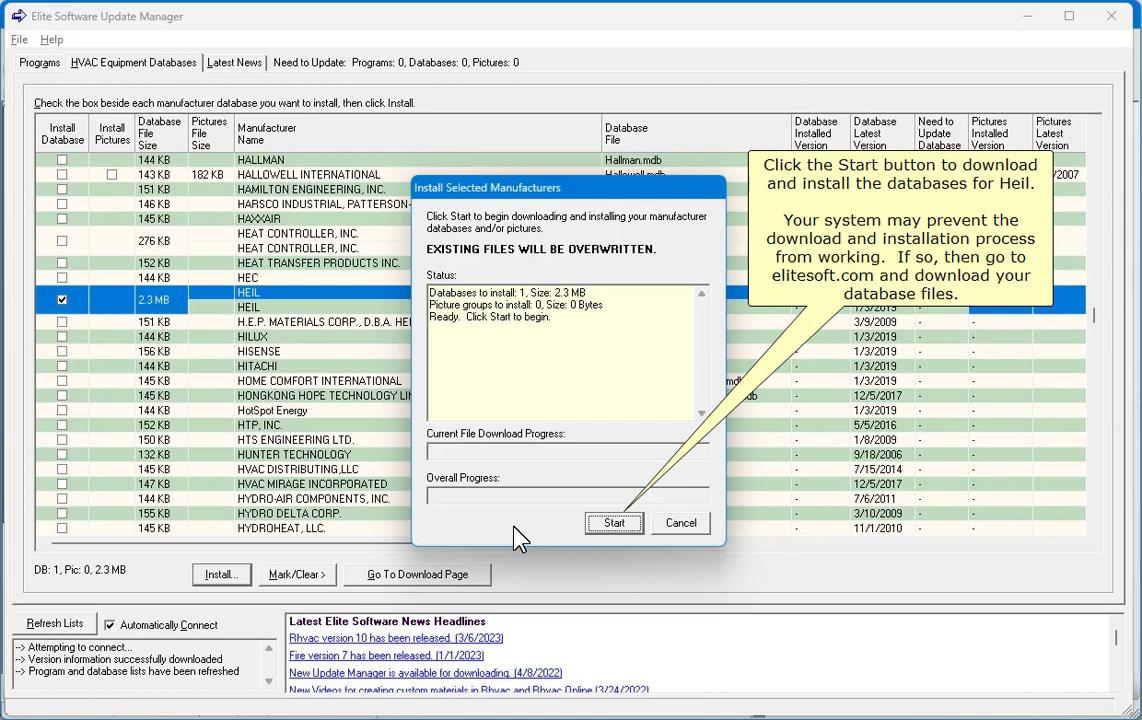
click(600, 525)
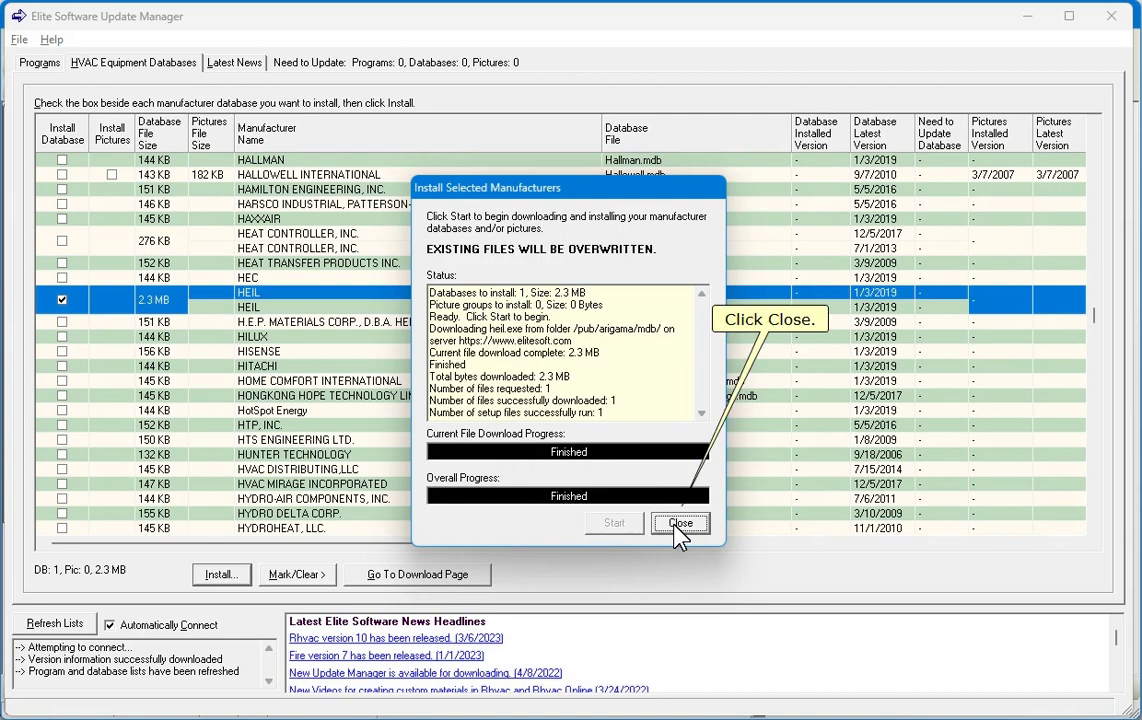
click(680, 523)
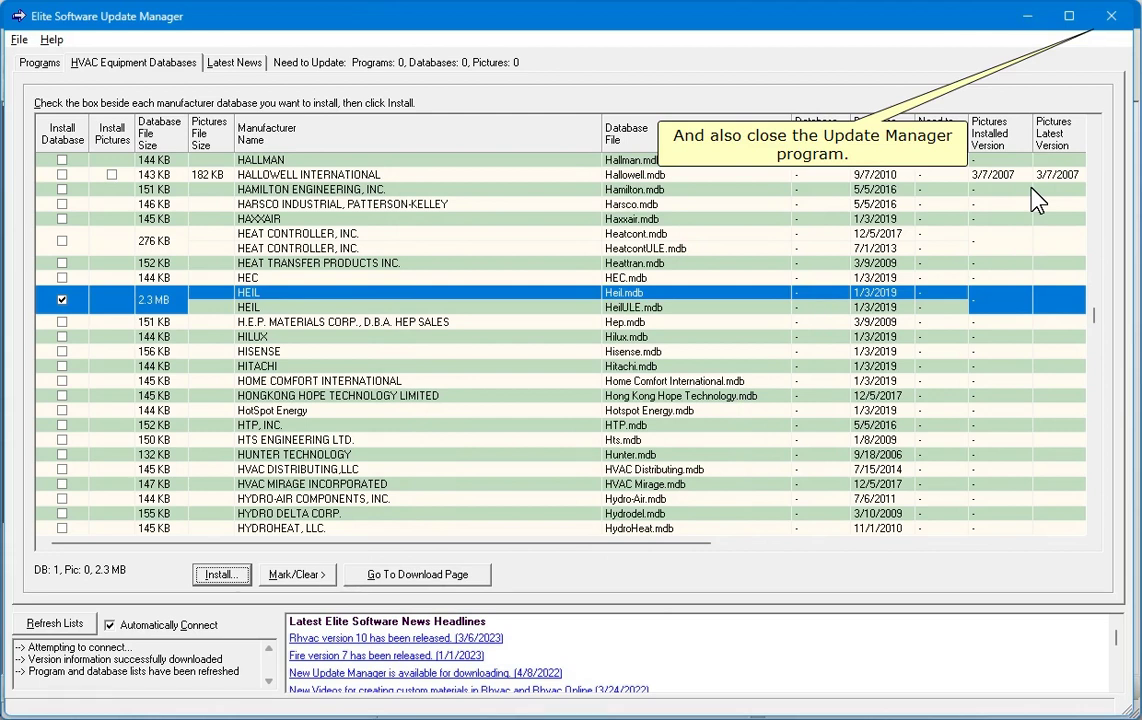
Close Update Manager and open Heil.MDB in Tools > Manufacturer Database (Model View).
click(1111, 16)
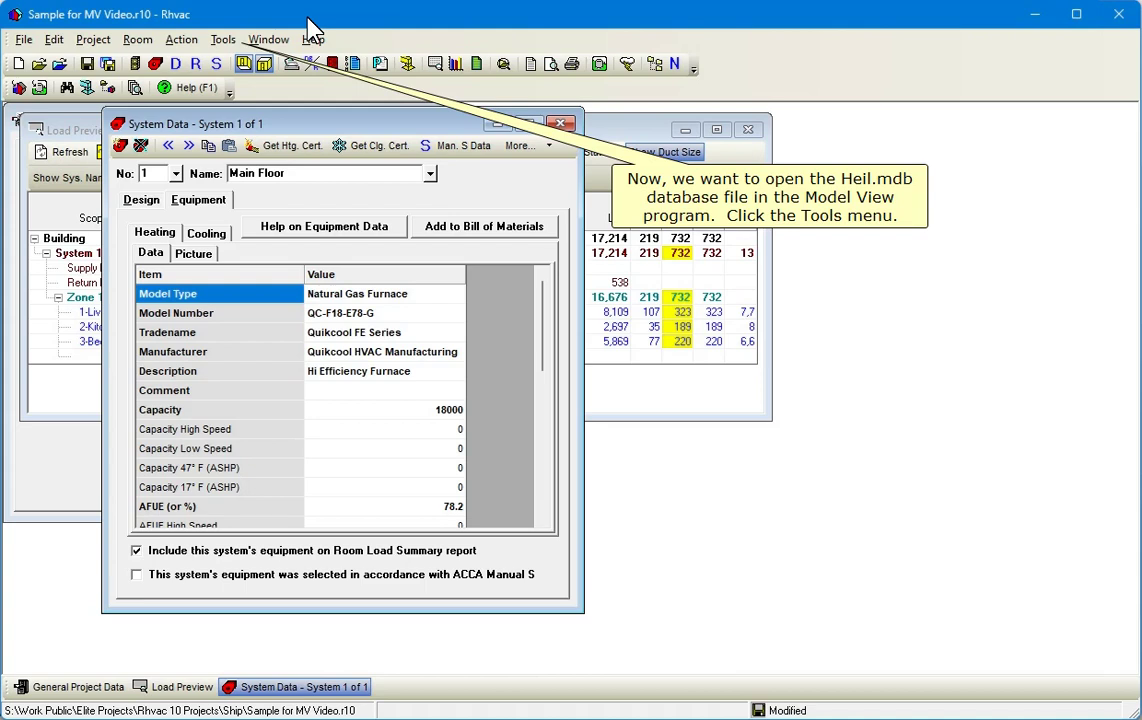
click(223, 39)
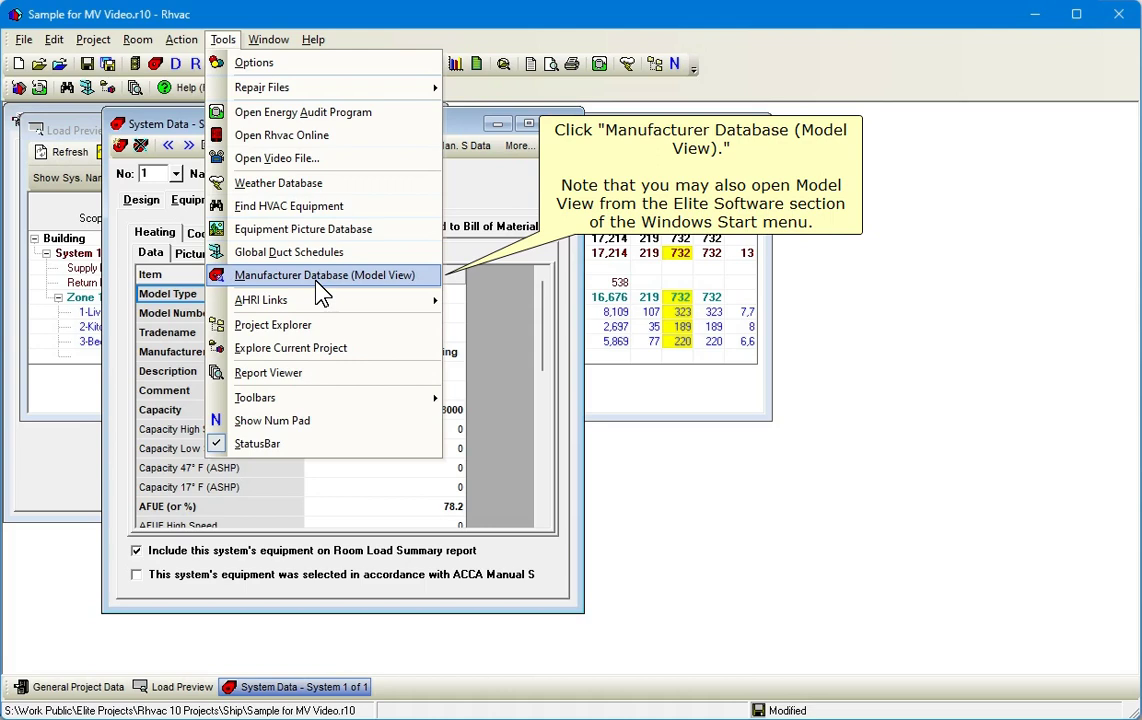
click(318, 281)
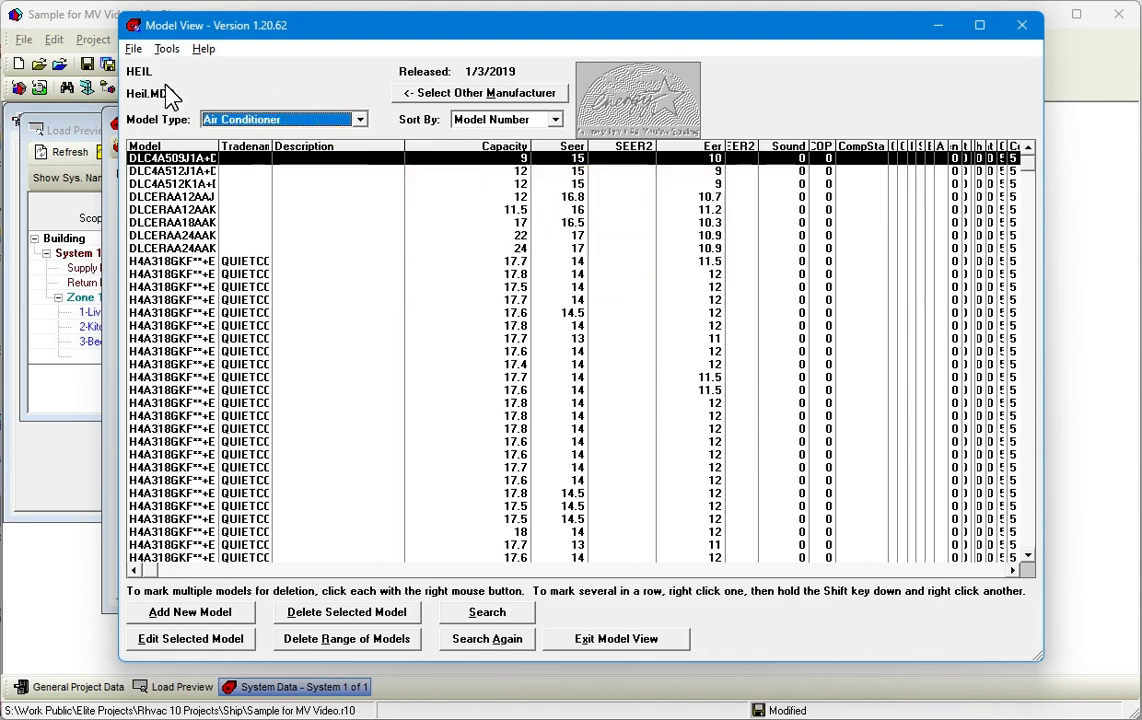
Save the Heil database as a copy named 'My Heil.MDB'.
click(133, 49)
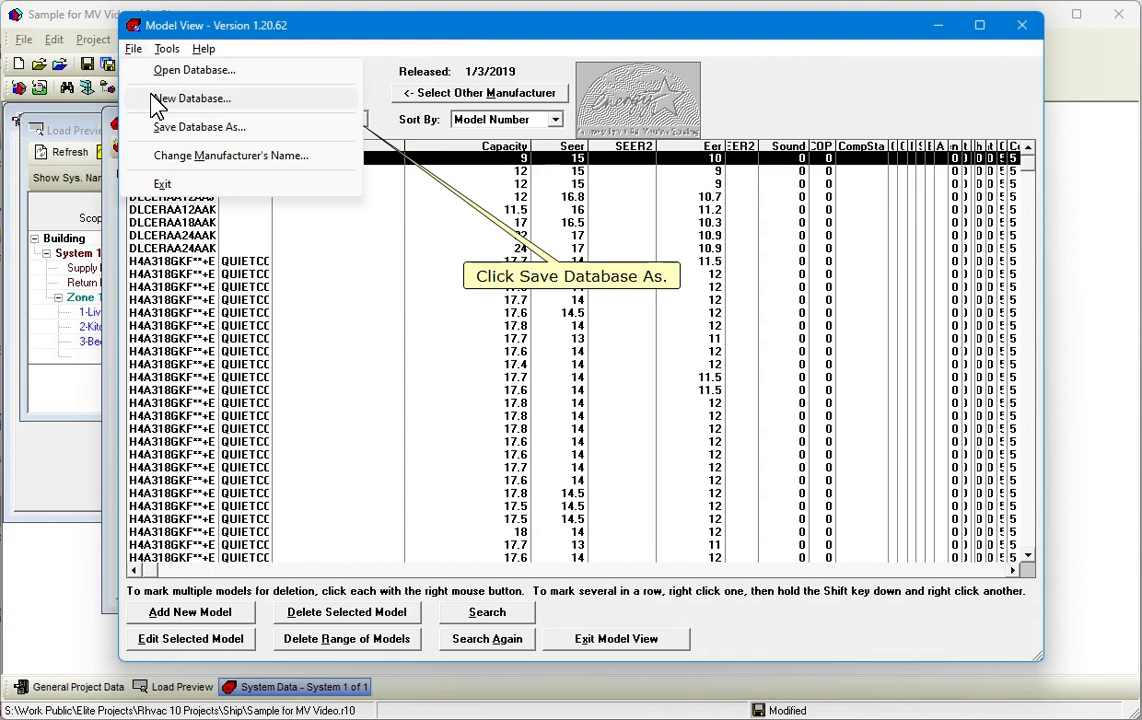
click(165, 127)
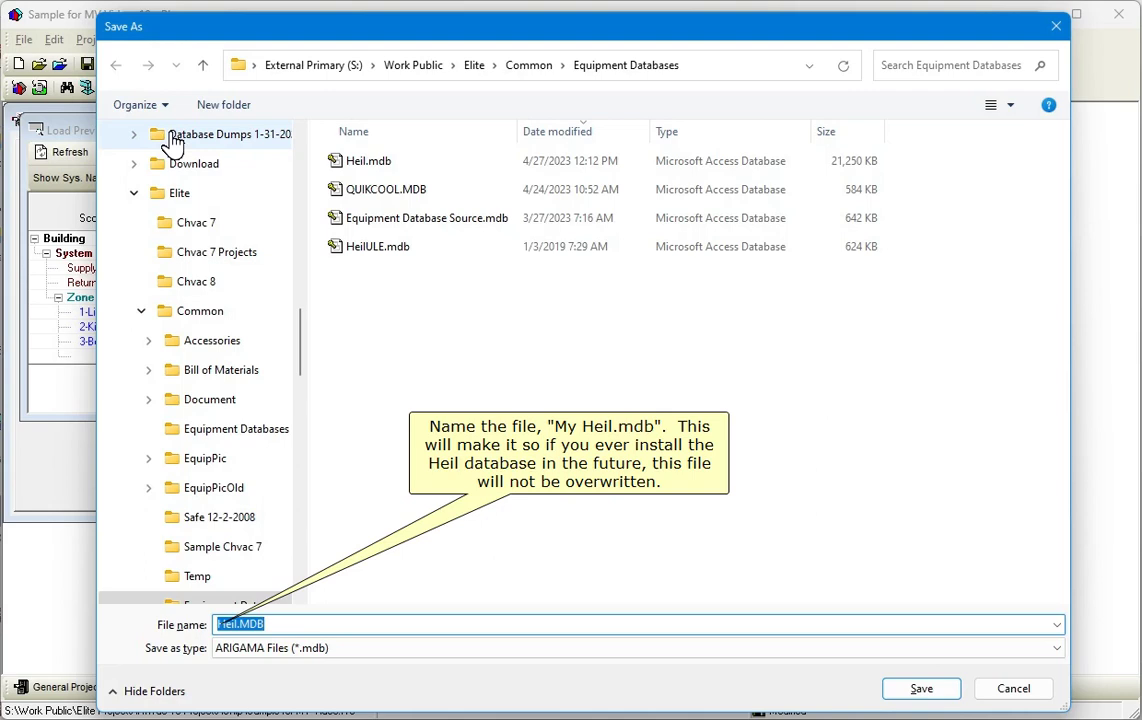
key(Home)
text(My)
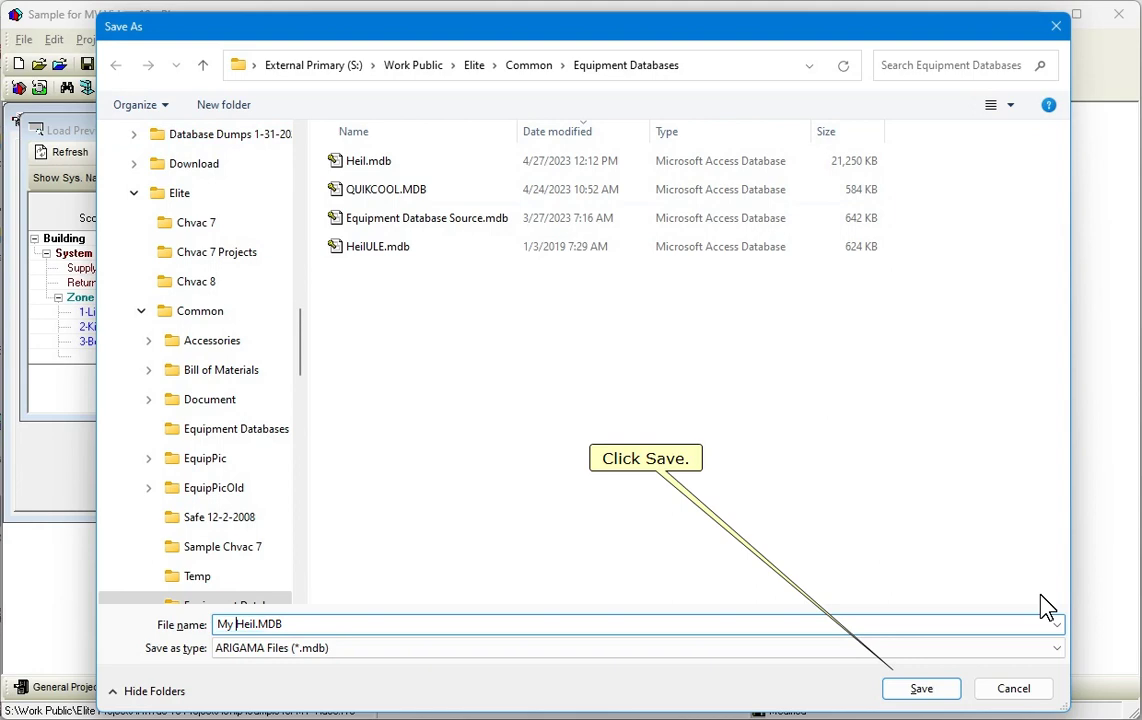
click(921, 688)
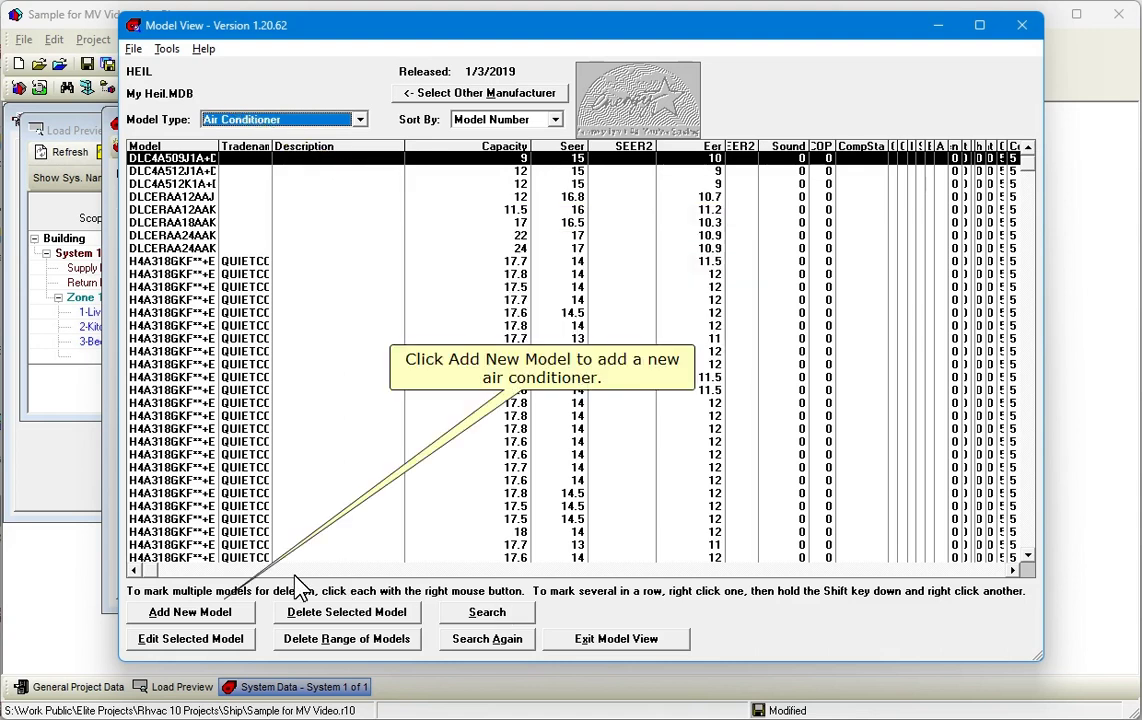
Add a new model and browse AHRI to Residential Air Conditioners and Coils under AHRI Rating Conditions.
click(238, 612)
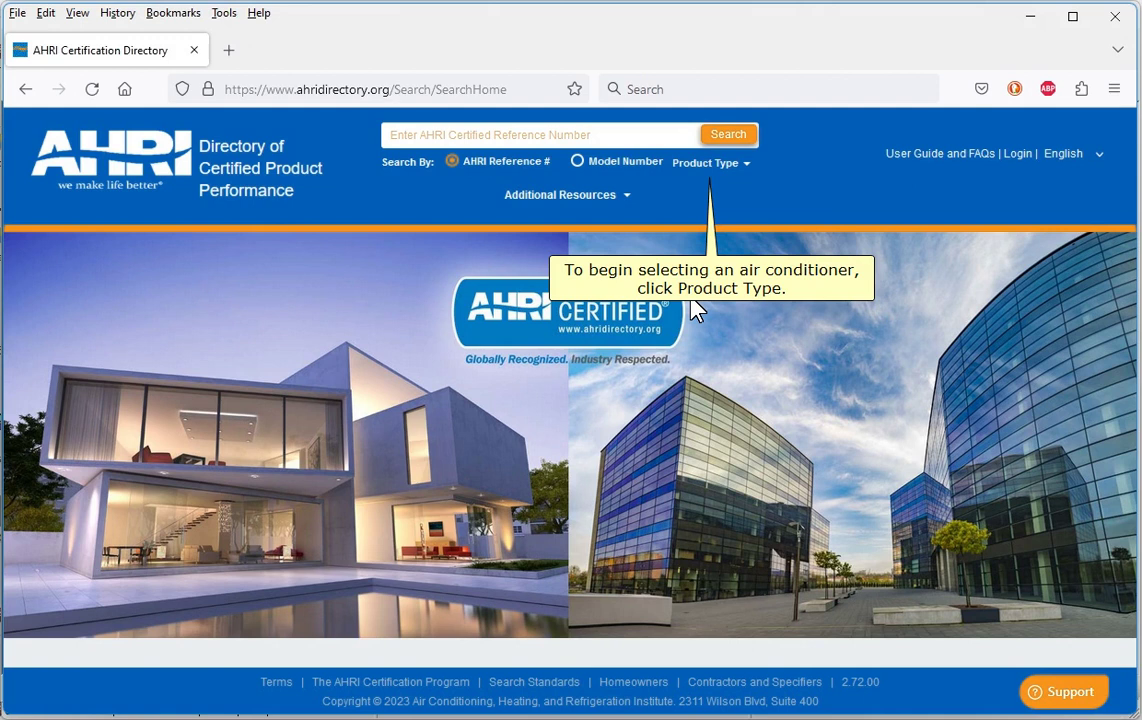
click(710, 165)
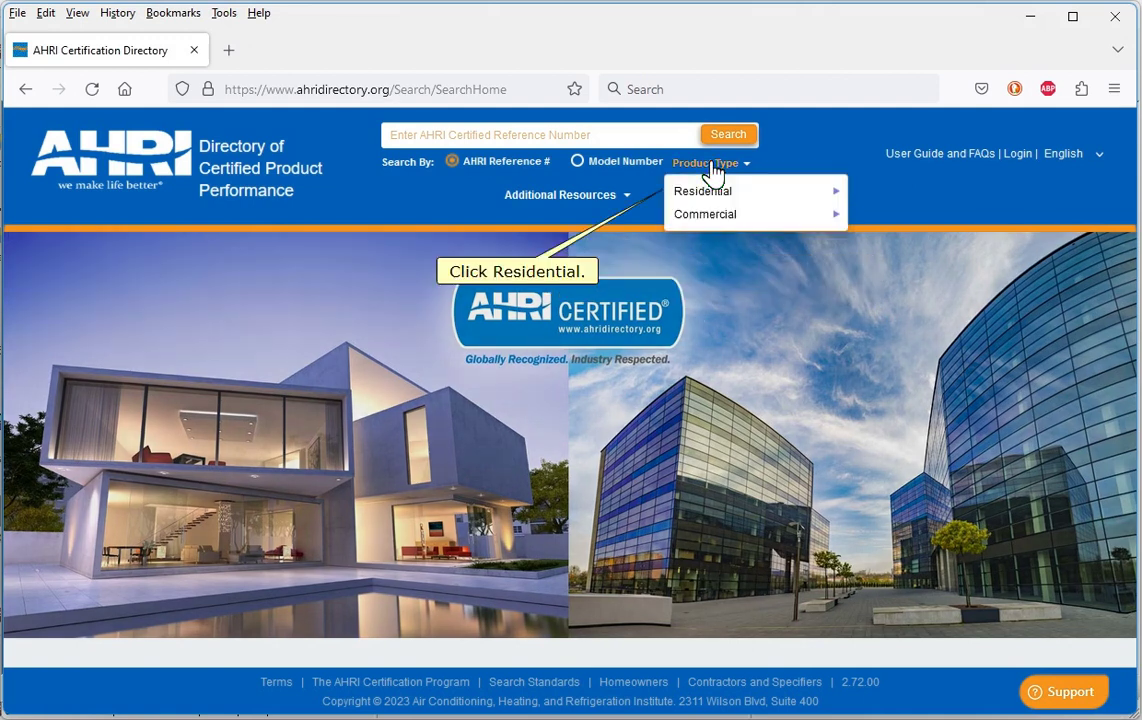
click(755, 193)
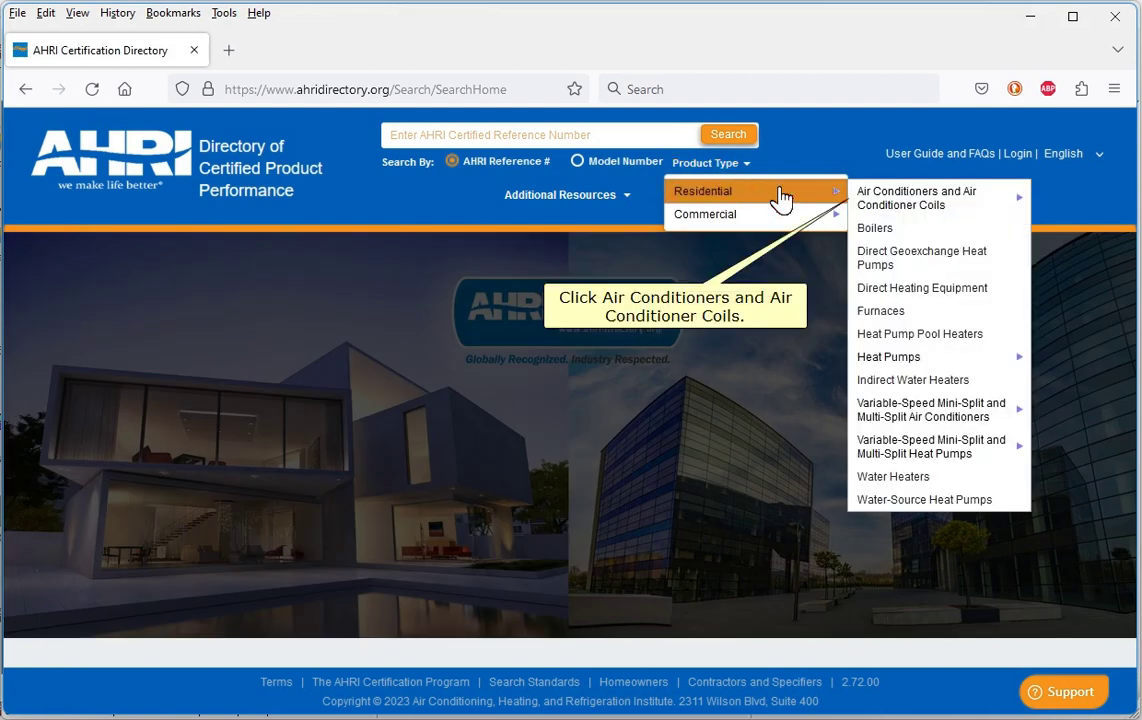
click(862, 203)
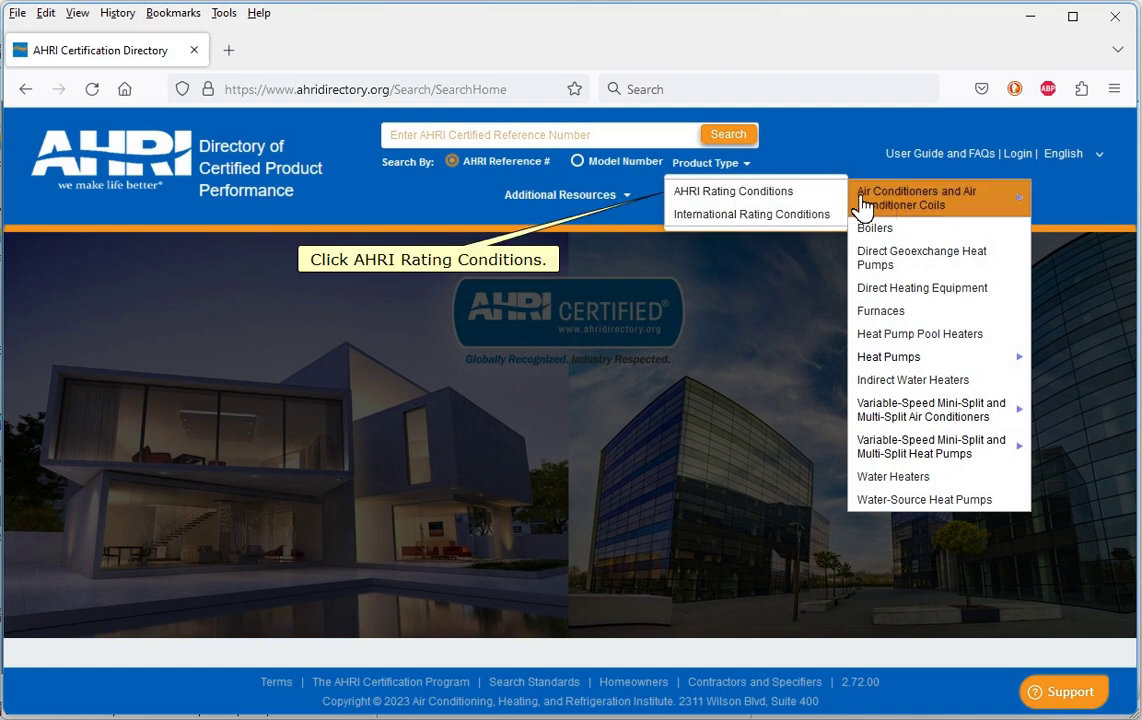
click(813, 195)
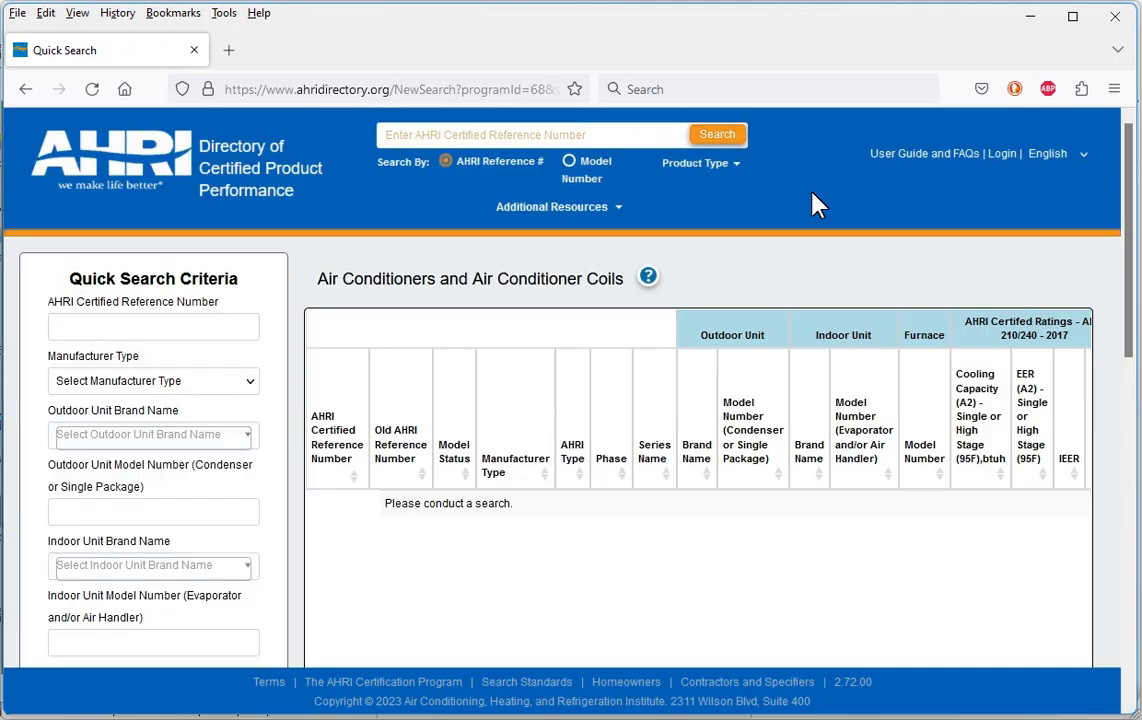
Choose HEIL as the outdoor unit brand in the AHRI quick search.
scroll(517, 265, down, 5)
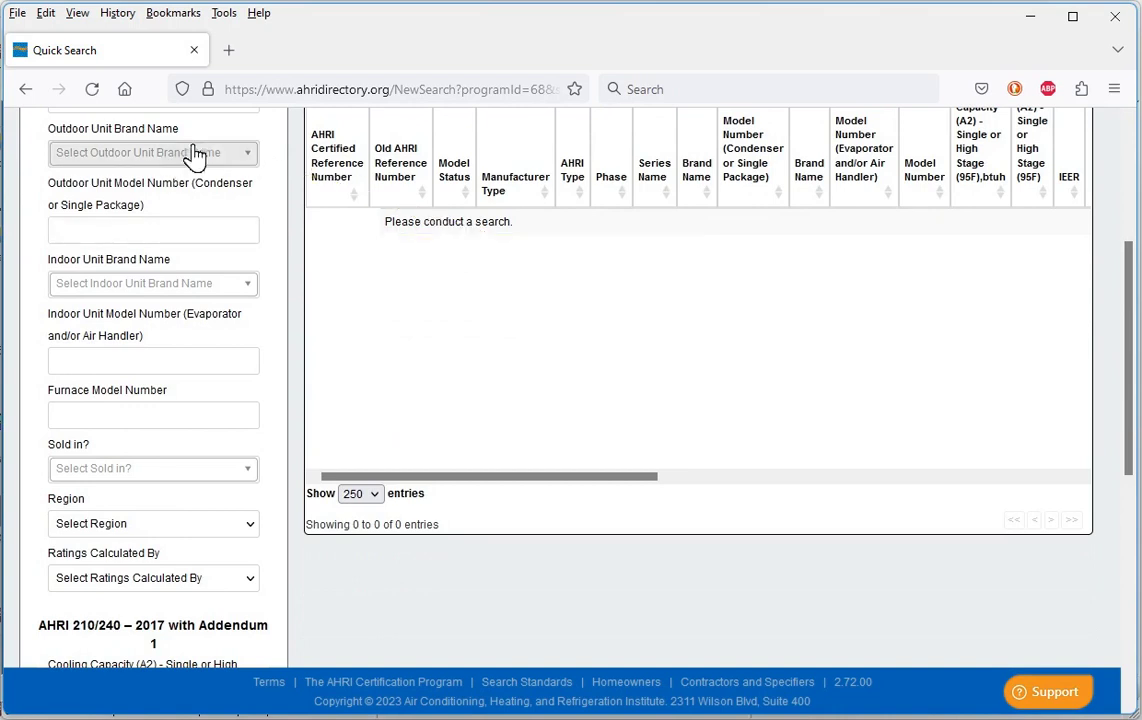
click(250, 156)
drag(237, 186, 242, 288)
click(76, 281)
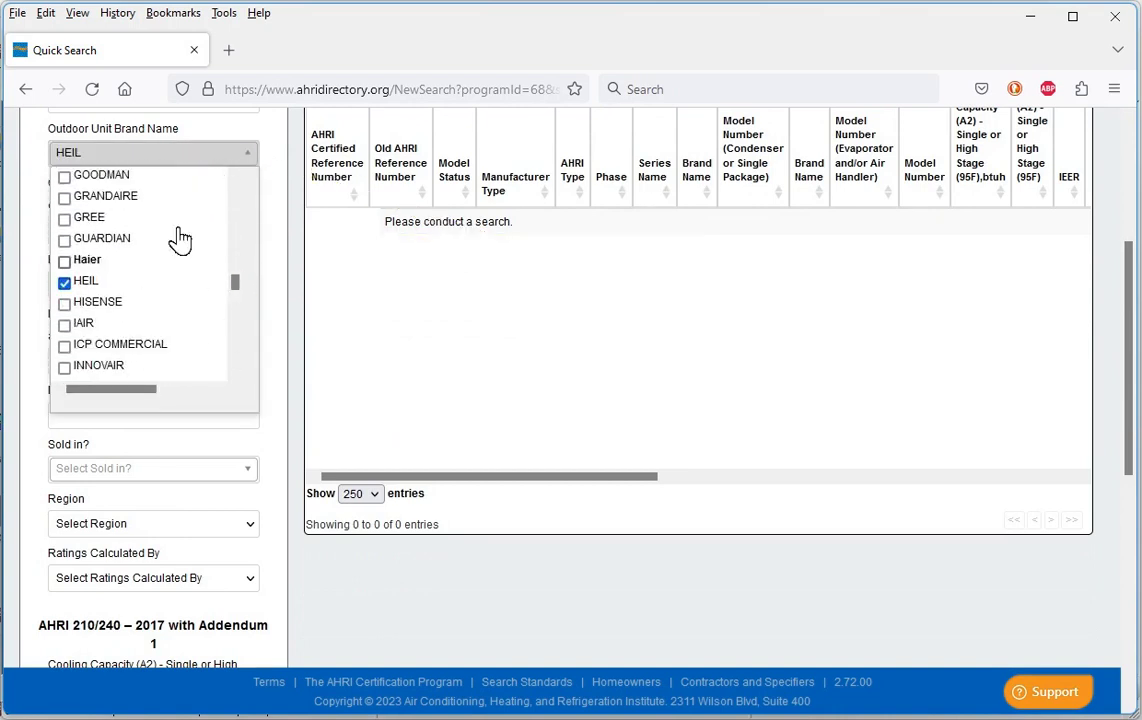
click(247, 156)
Enter Cooling Capacity (A2) limits of 22000 minimum and 24000 maximum.
scroll(273, 242, down, 4)
scroll(172, 333, down, 2)
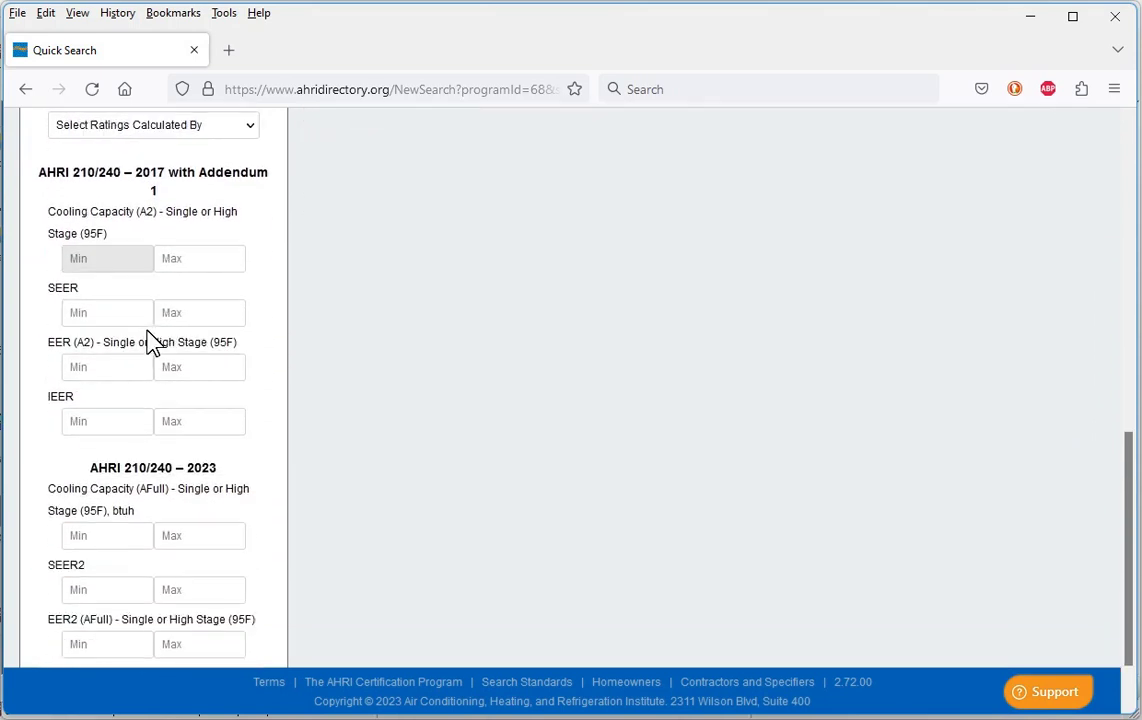
click(129, 180)
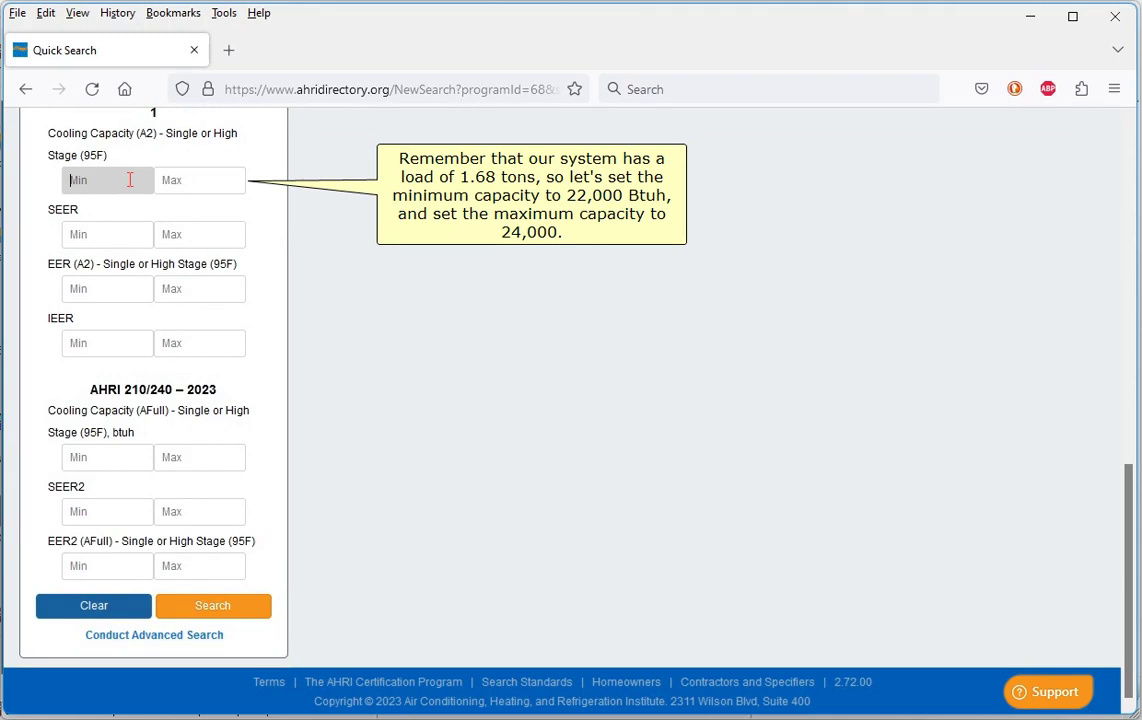
text(22000)
key(Tab)
text(24000)
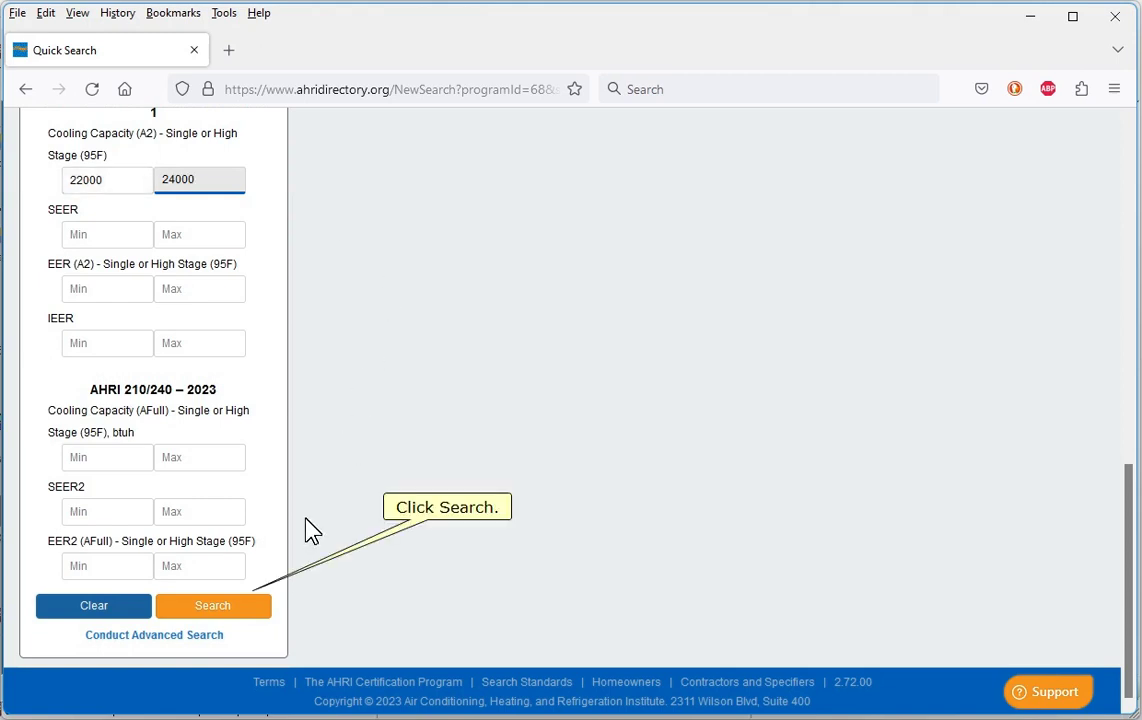
Run the Heil search, listing 28,333 matches, and sort the results by Model Status.
click(226, 608)
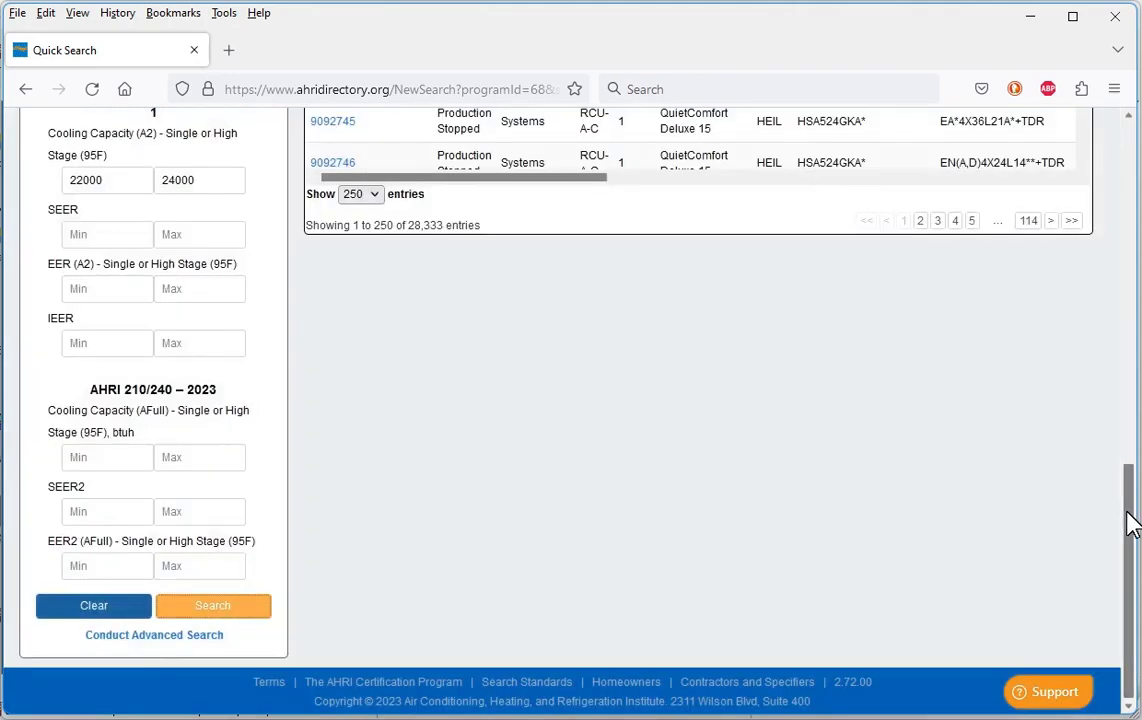
drag(1131, 525, 1114, 308)
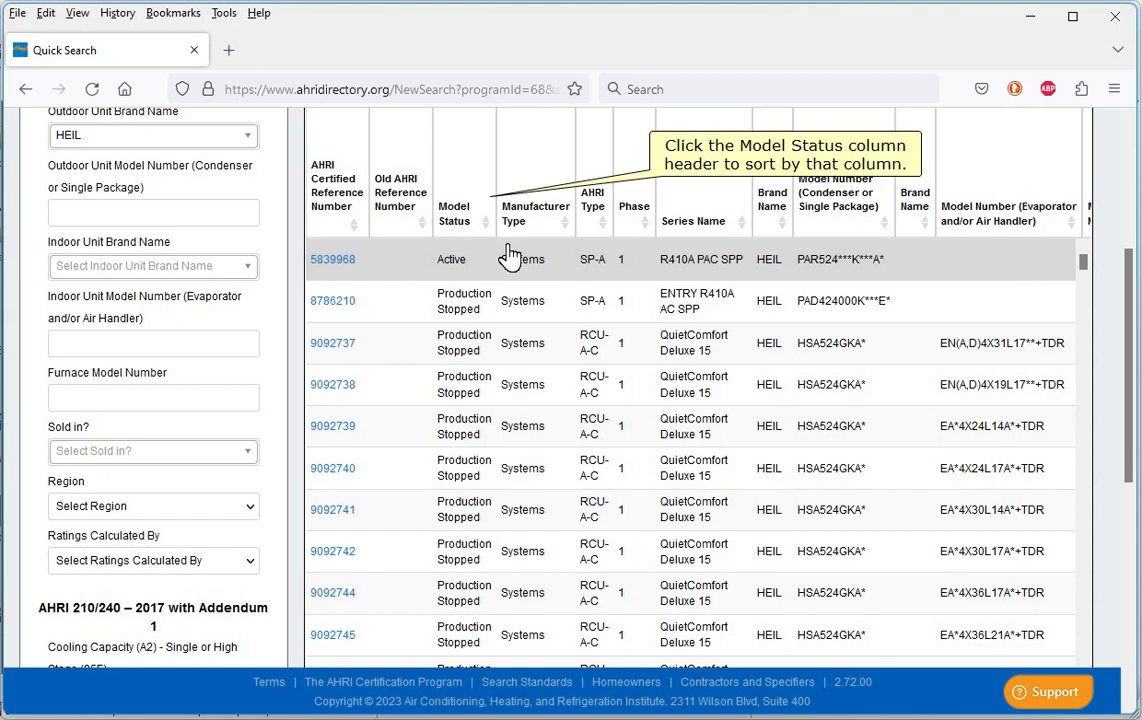
click(463, 227)
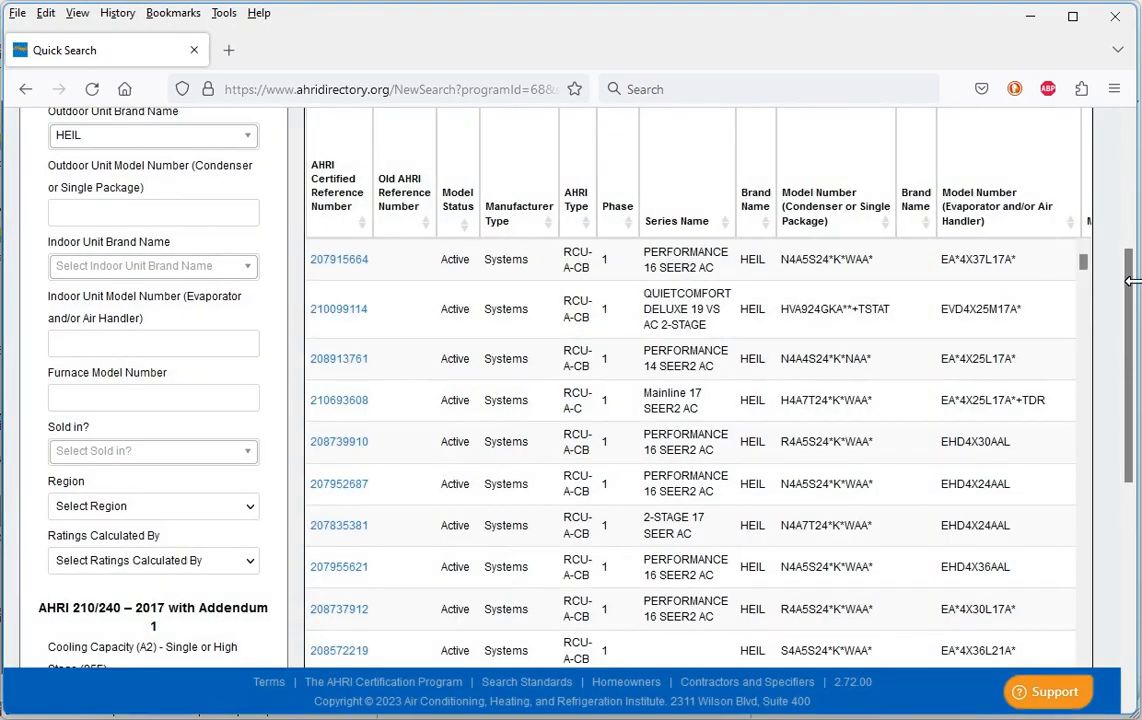
Select condenser model N4A5S24*K*WAA* in the EHD4X36AAL row for copying.
drag(1128, 280, 1132, 326)
scroll(445, 620, right, 1)
drag(445, 625, 834, 628)
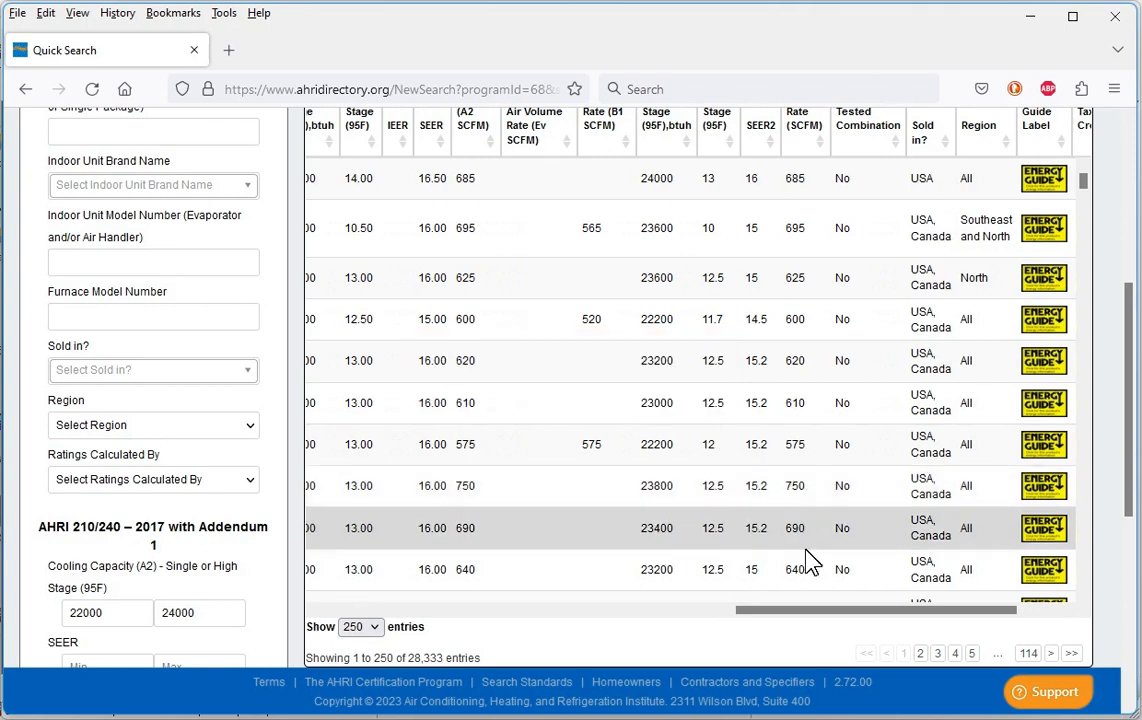
drag(795, 622, 455, 620)
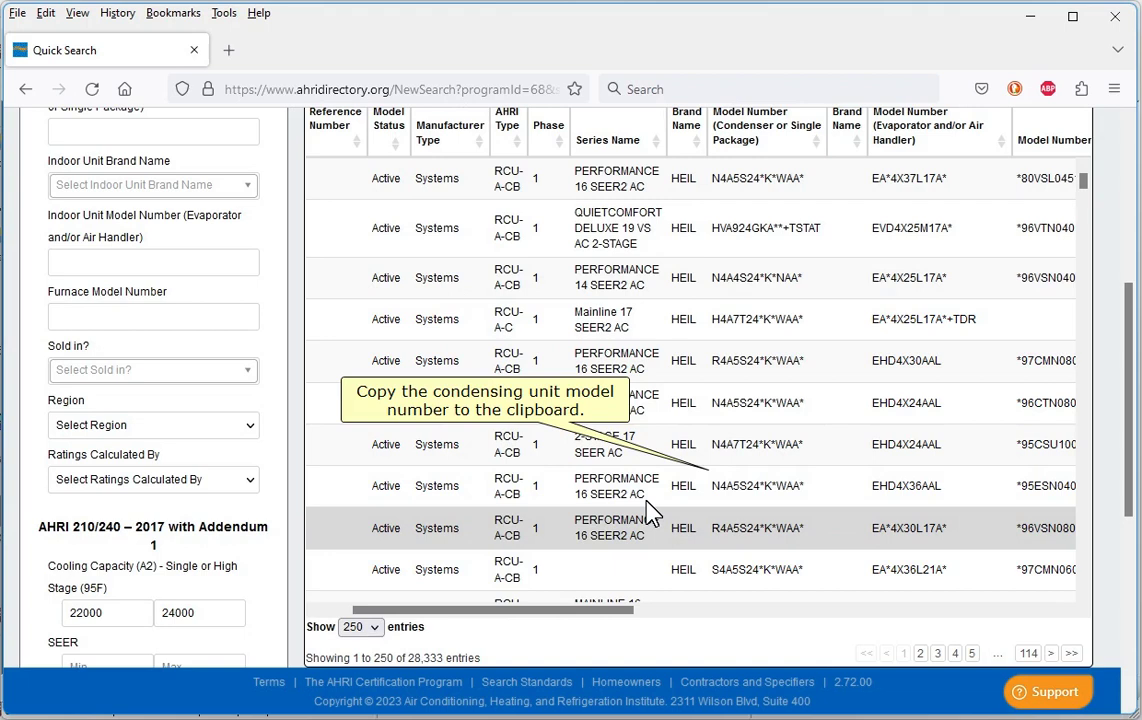
drag(711, 486, 805, 505)
key(ctrl+c)
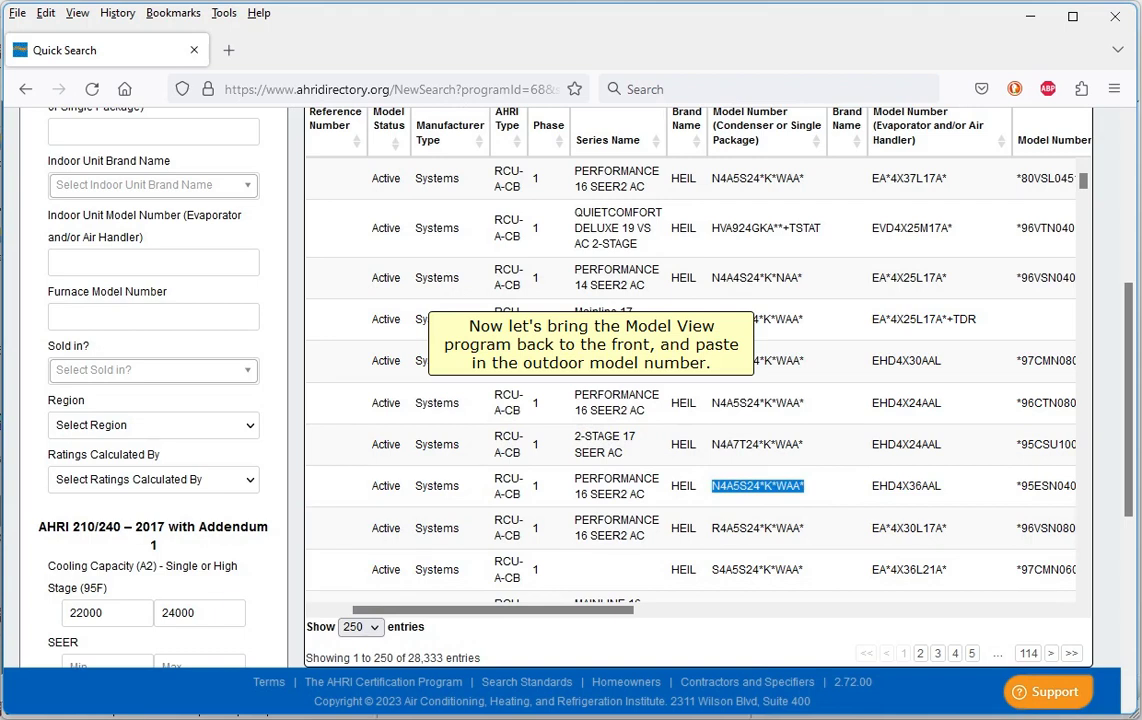
Paste N4A5S24*K*WAA* into the Model (Combined) and Outdoor Model fields.
key(alt+Tab)
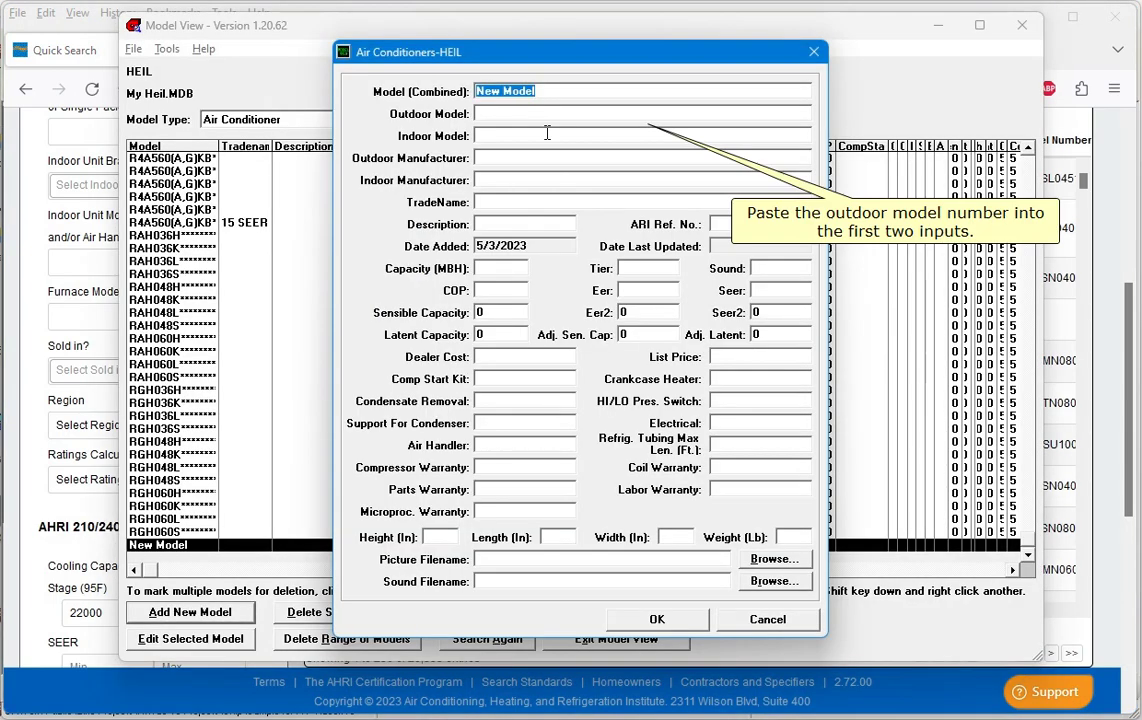
right_click(540, 92)
click(565, 171)
click(550, 113)
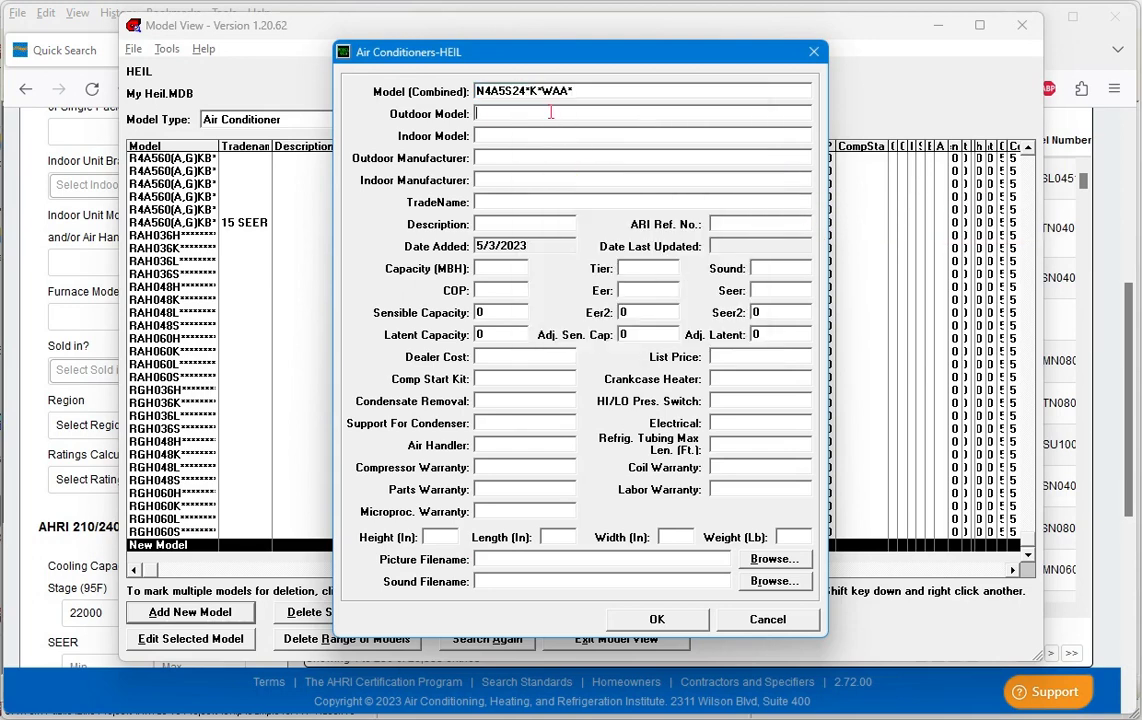
right_click(550, 113)
click(575, 192)
Copy EHD4X36AAL from the AHRI results into the Indoor Model field.
key(alt+Tab)
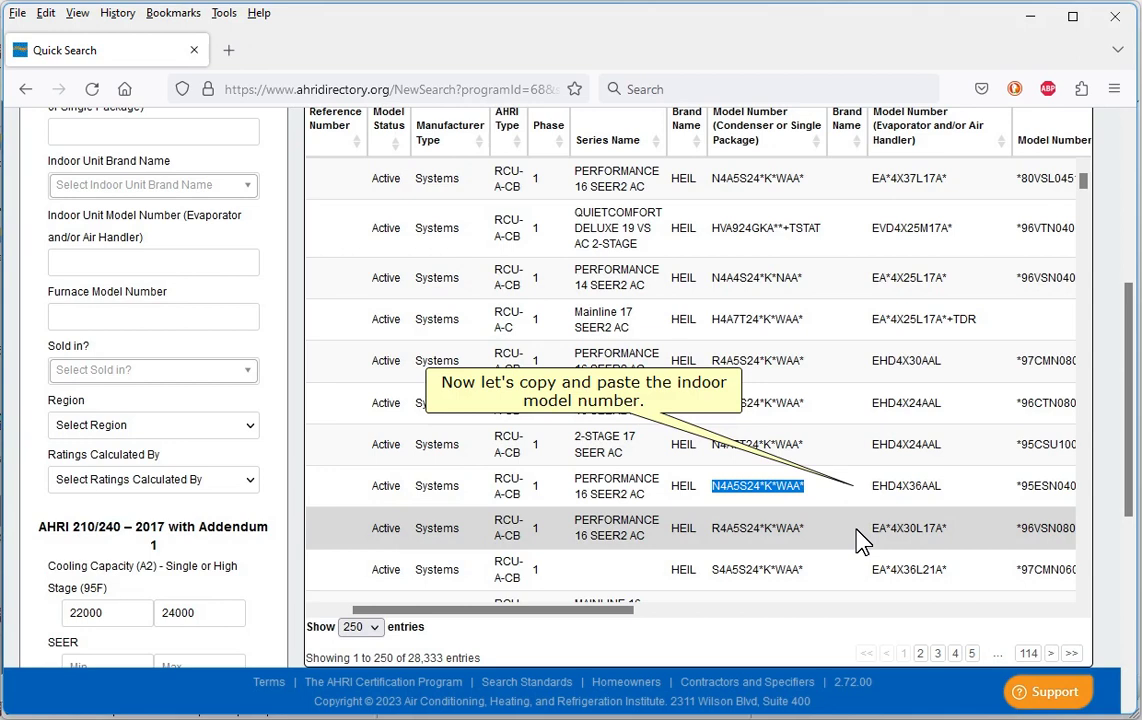
drag(871, 486, 918, 483)
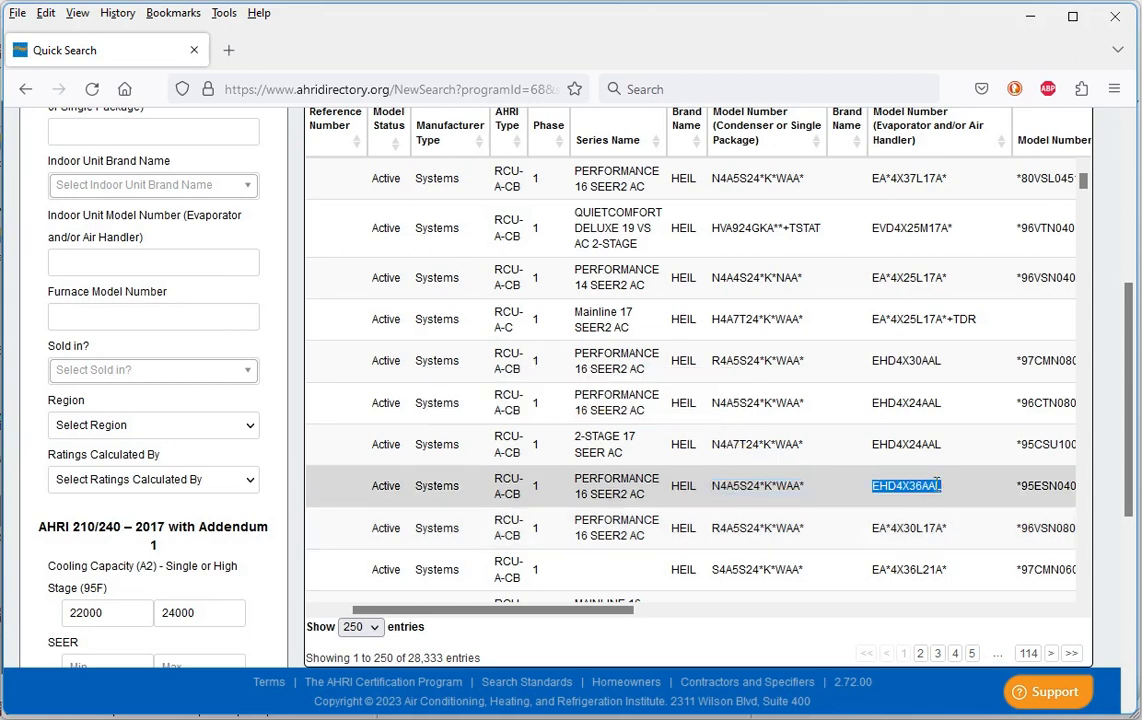
key(alt+Tab)
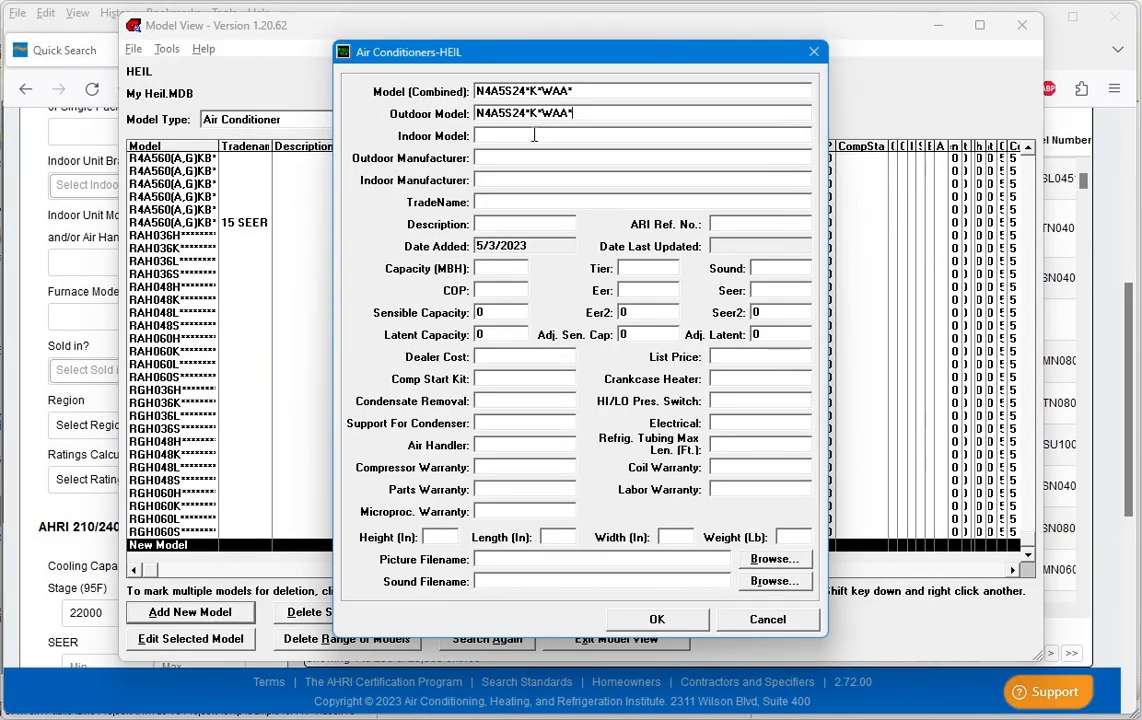
text(EHD4X36AAL)
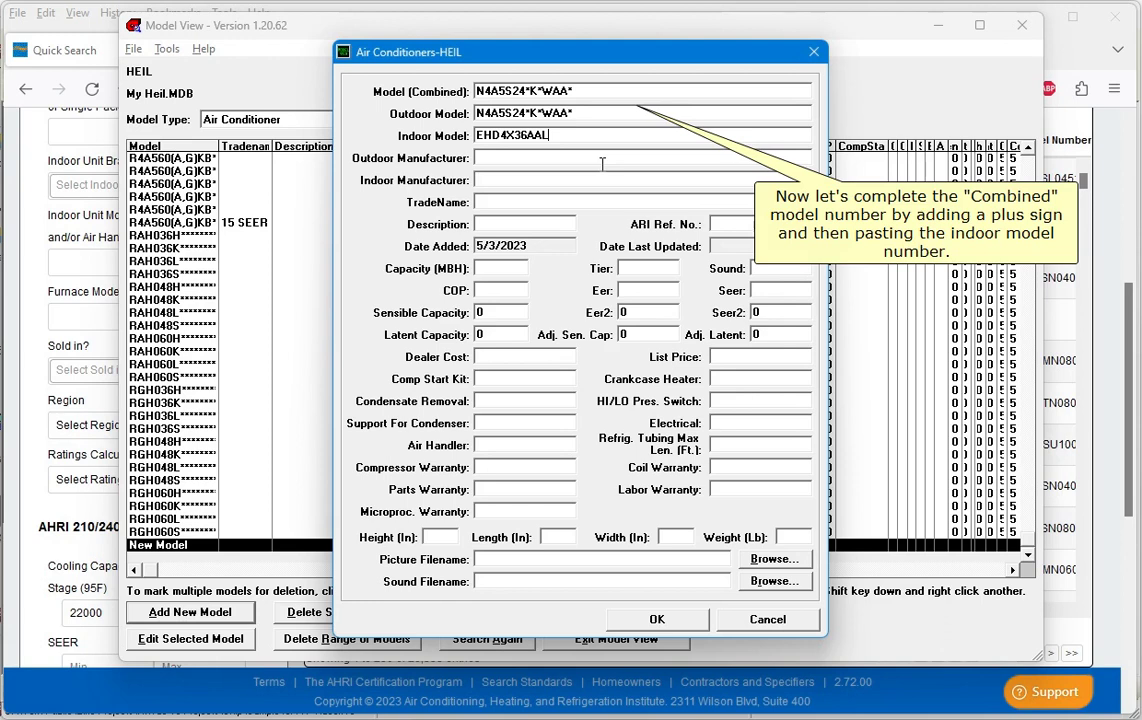
Append '+EHD4X36AAL' to the combined model number.
click(614, 91)
text(+)
text(EHD4X36AAL)
key(alt+Tab)
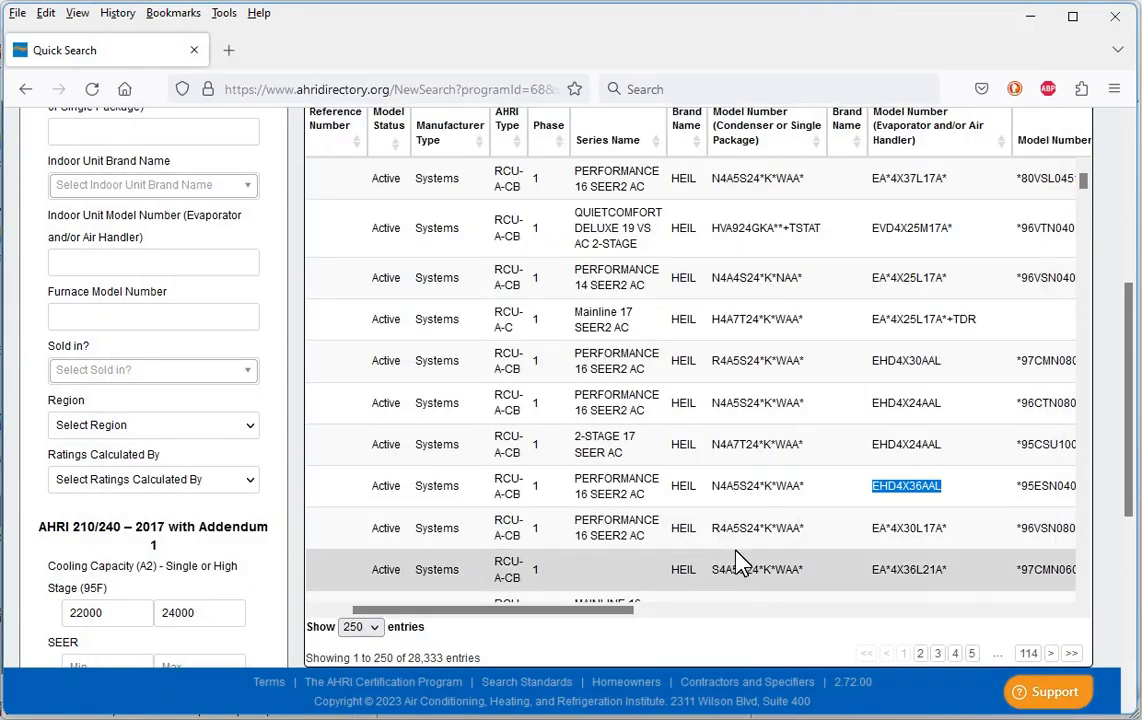
drag(538, 612, 868, 618)
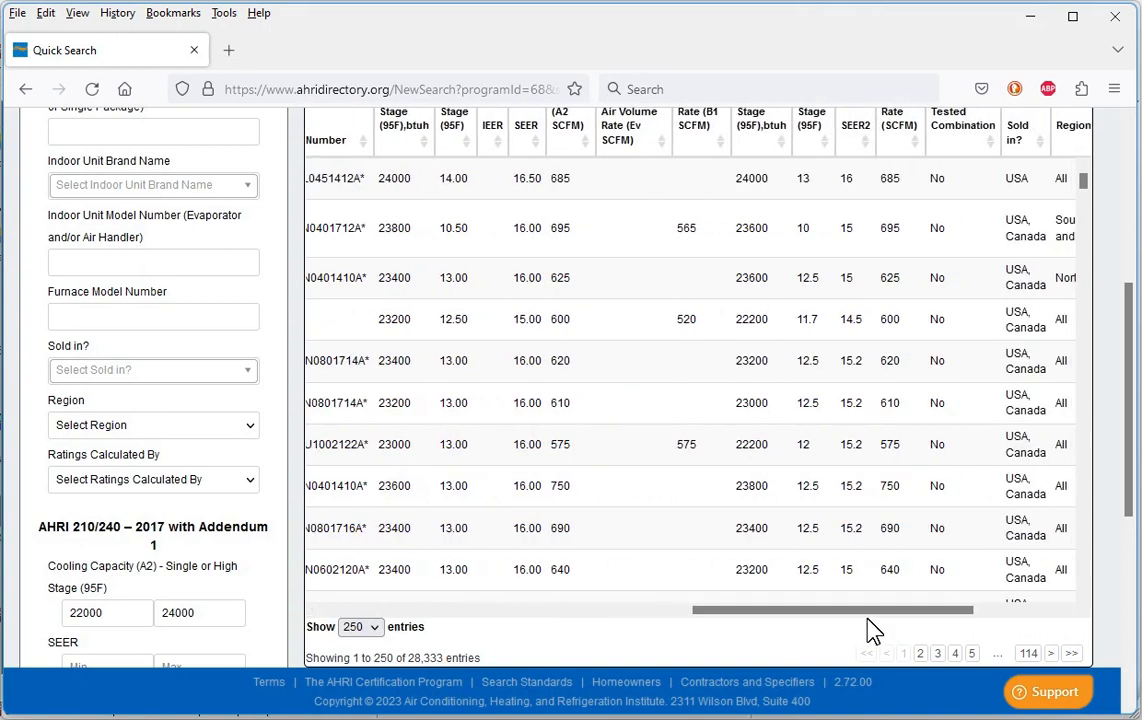
Copy the 23800 total cooling capacity from the AHRI table into Capacity (MBH).
double_click(751, 485)
key(ctrl+c)
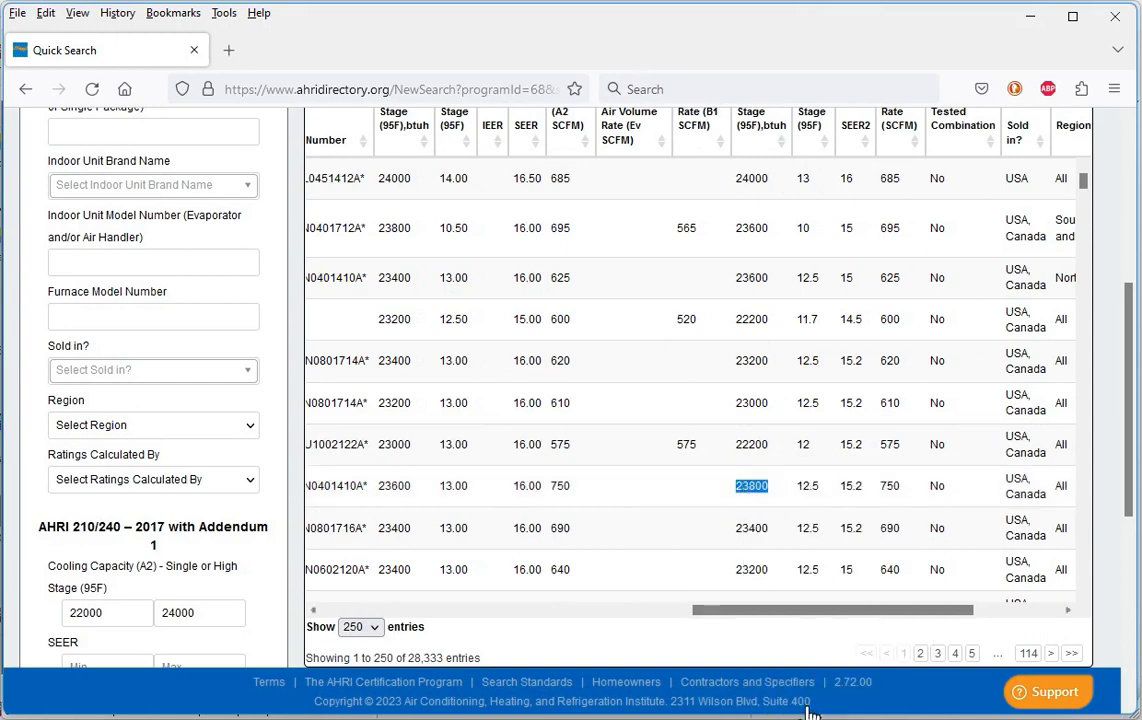
key(alt+Tab)
click(498, 268)
key(ctrl+v)
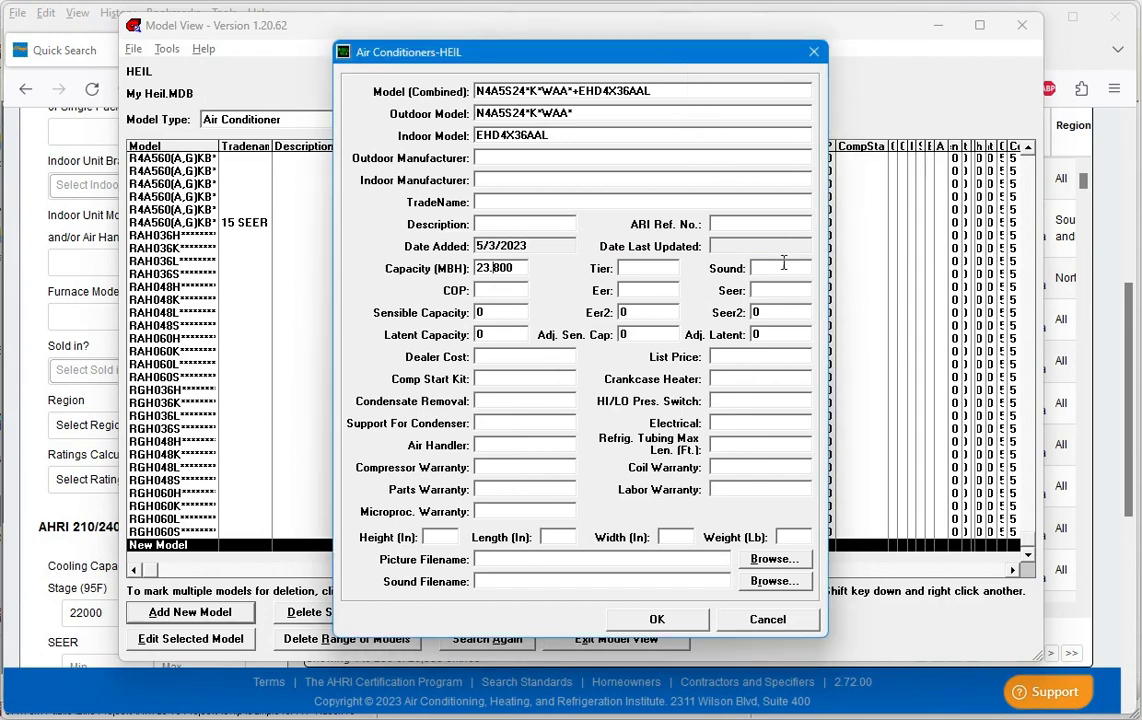
Copy the 15.2 SEER2 value from the AHRI table into the record's Seer2 field.
click(678, 662)
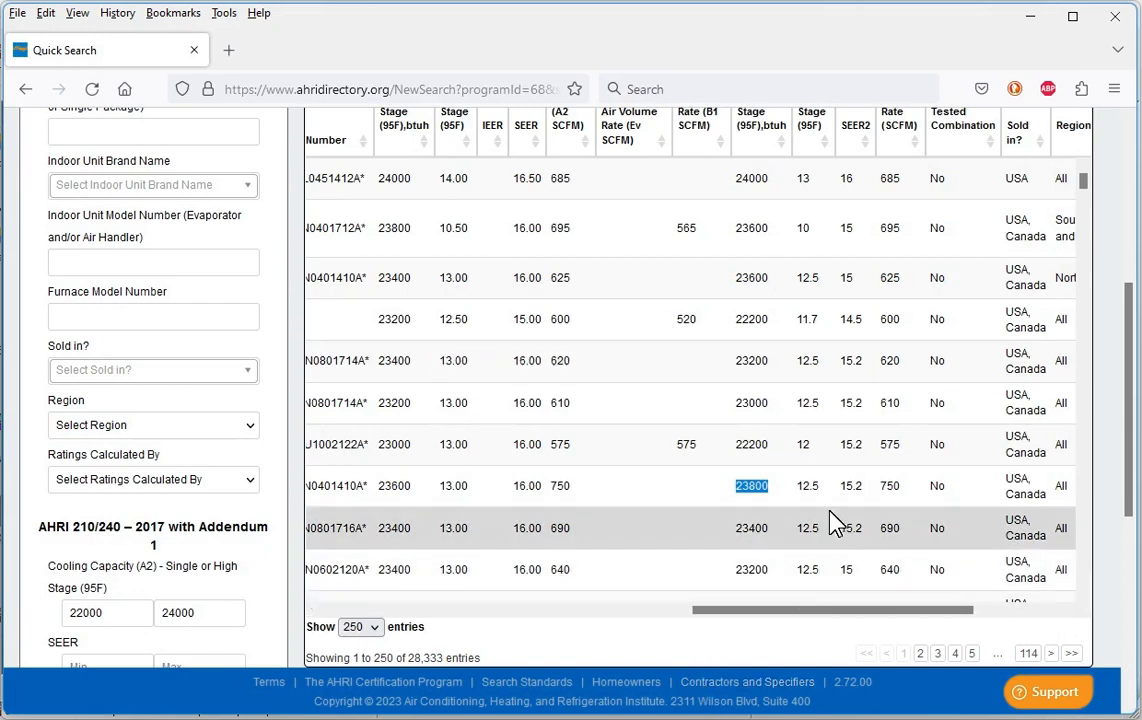
click(855, 487)
right_click(848, 486)
click(879, 507)
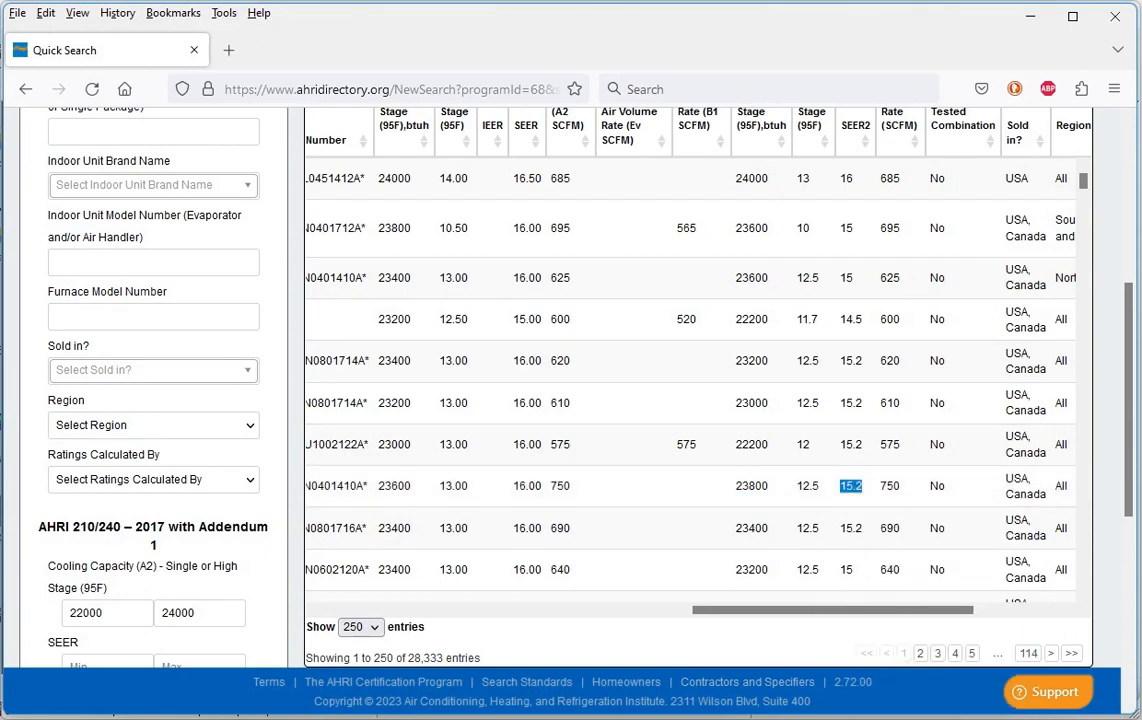
key(alt+Tab)
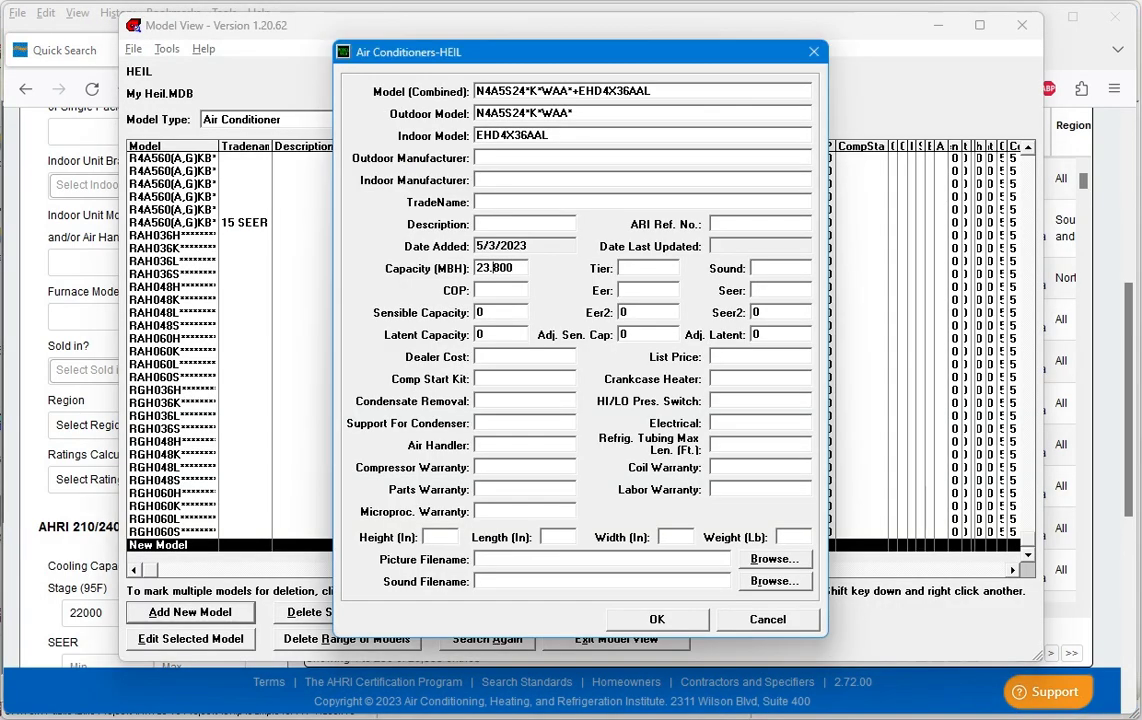
right_click(805, 313)
click(834, 396)
Copy AHRI reference number 207955621 into the ARI Ref. No. field.
key(alt+Tab)
drag(760, 620, 351, 664)
scroll(380, 420, down, 3)
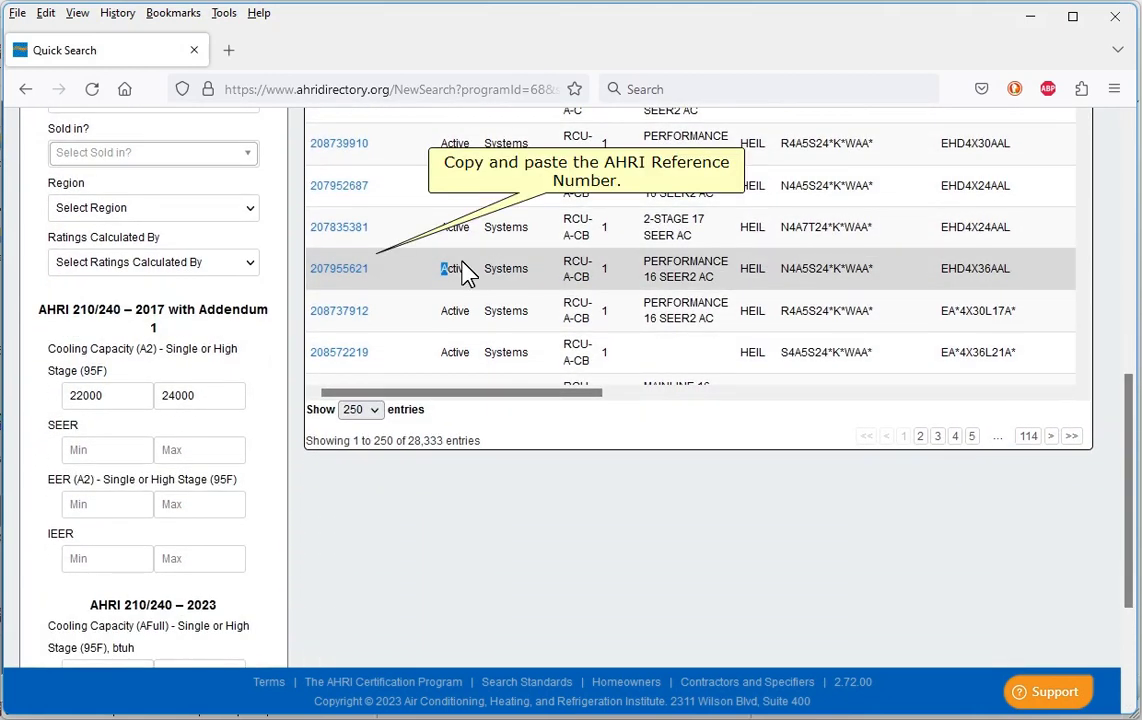
drag(463, 268, 316, 267)
right_click(333, 279)
click(445, 495)
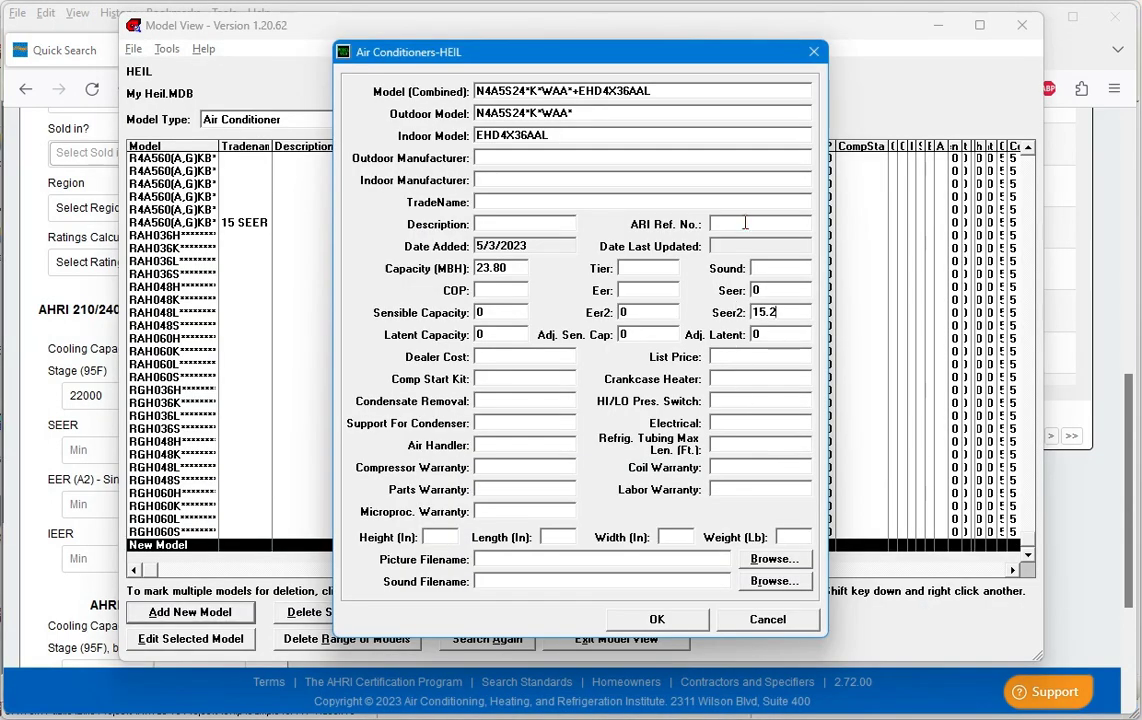
right_click(745, 224)
click(760, 250)
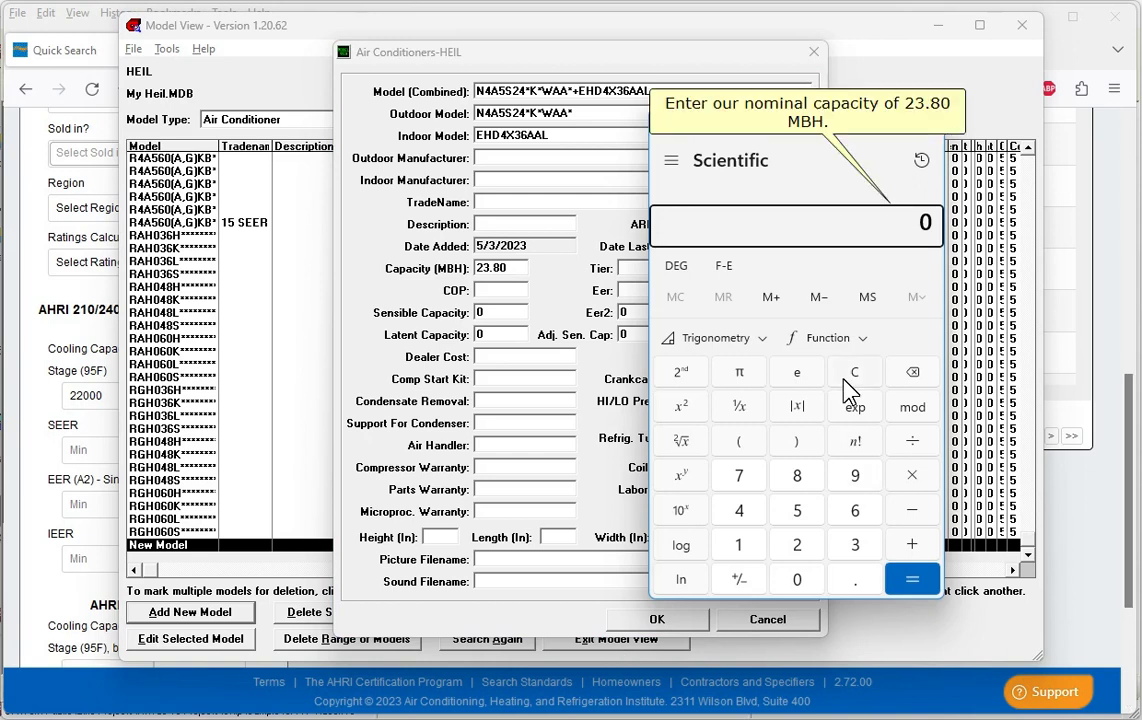
Calculate 23.8 × 0.77 = 18.326 in Windows Calculator.
text(23.8)
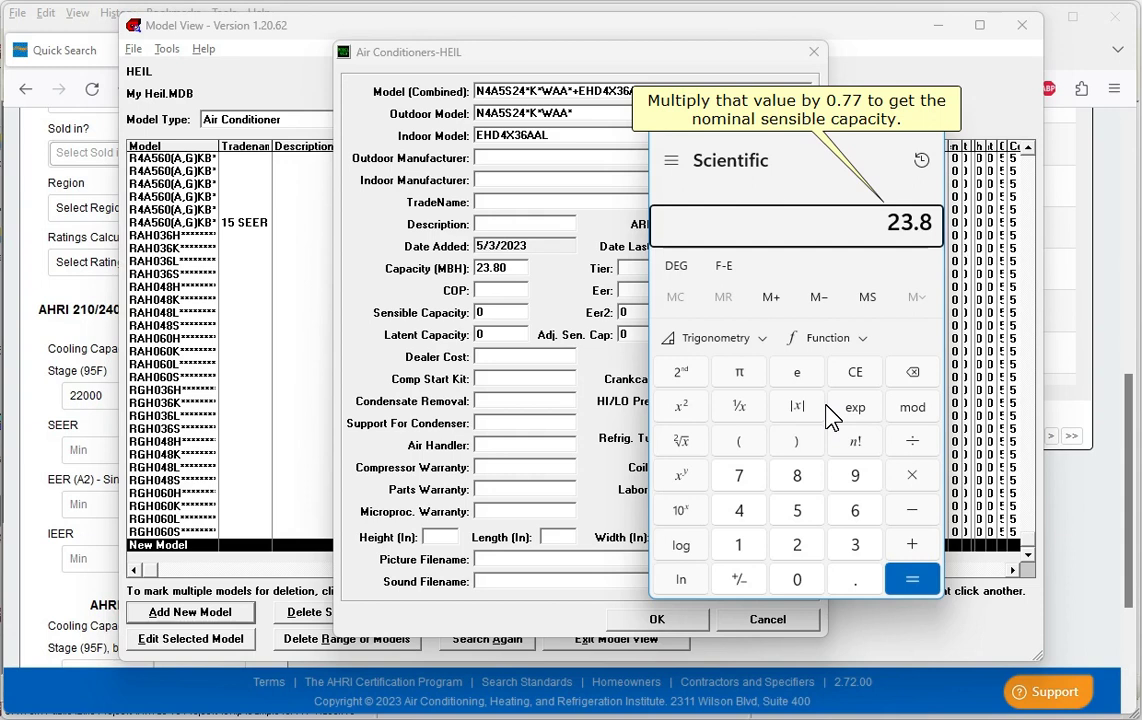
text(*0.77)
key(Return)
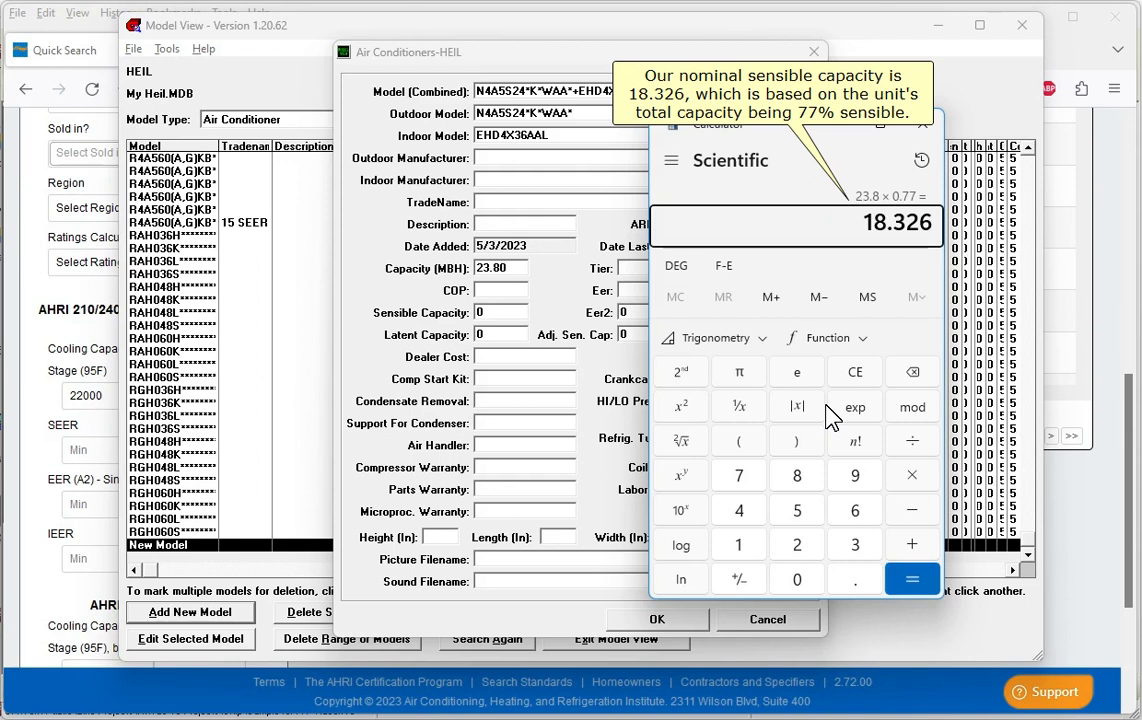
Enter 18.326 as the Heil unit's sensible capacity, then clear the calculator.
click(509, 314)
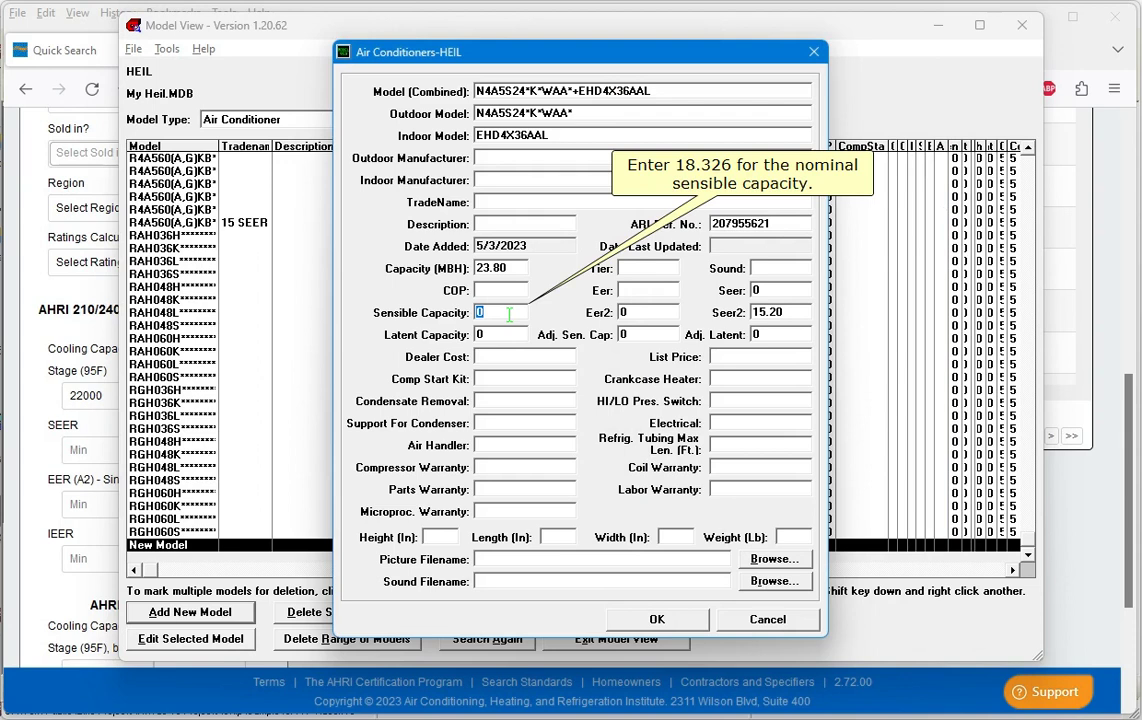
text(18.326)
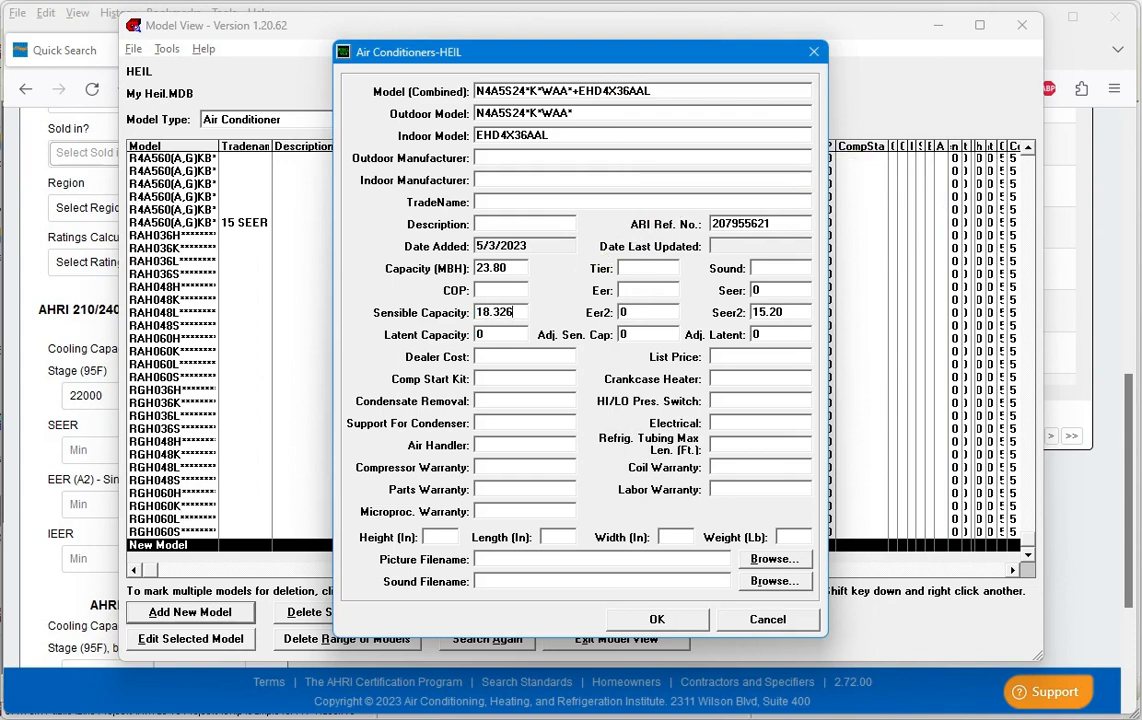
key(alt+Tab)
key(Escape)
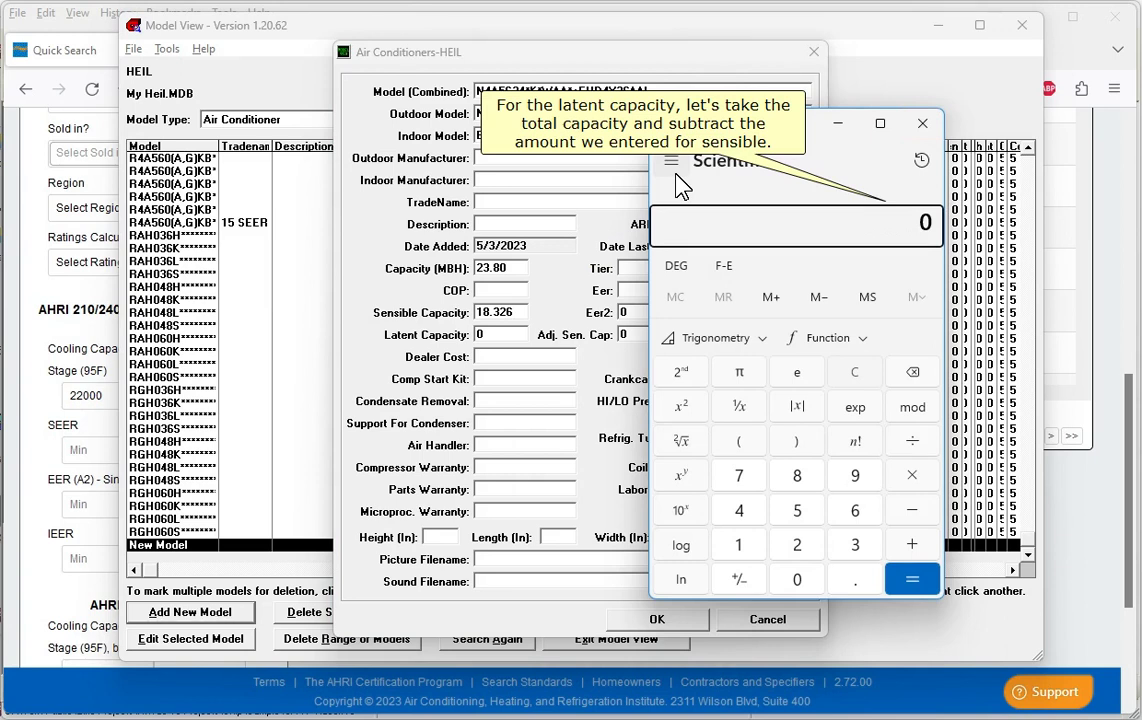
Compute 23.8 − 18.326 = 5.474 and enter 5.474 as the latent capacity.
text(23.8-18.326)
key(Return)
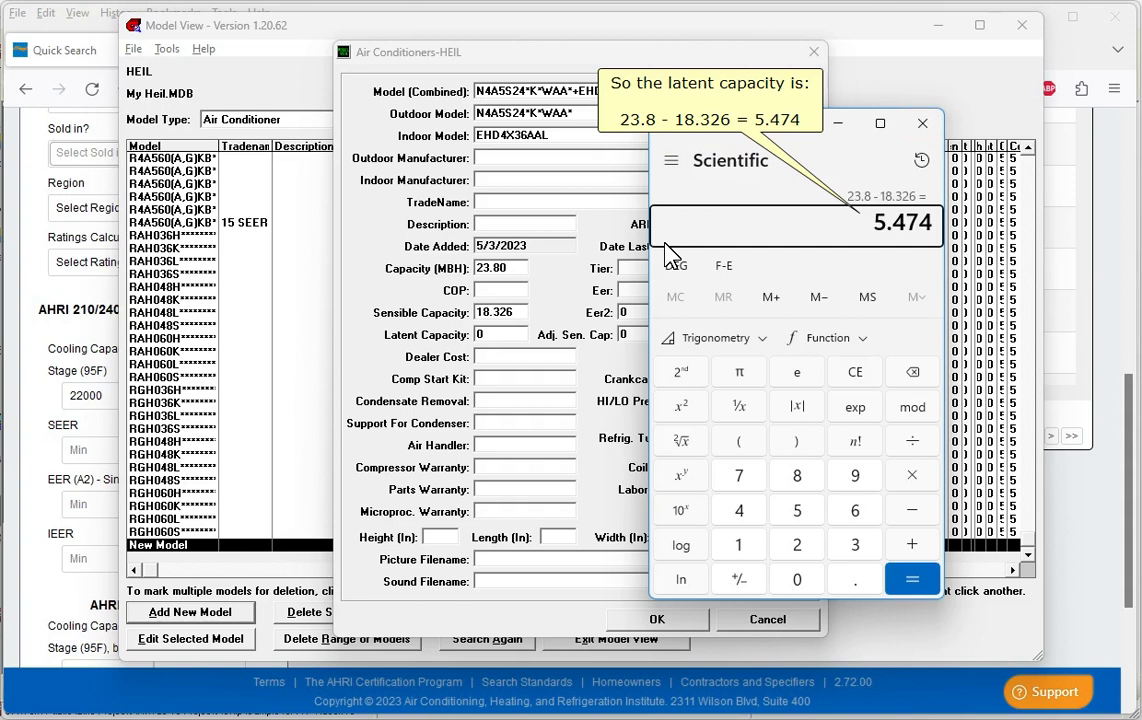
double_click(500, 334)
text(5.474)
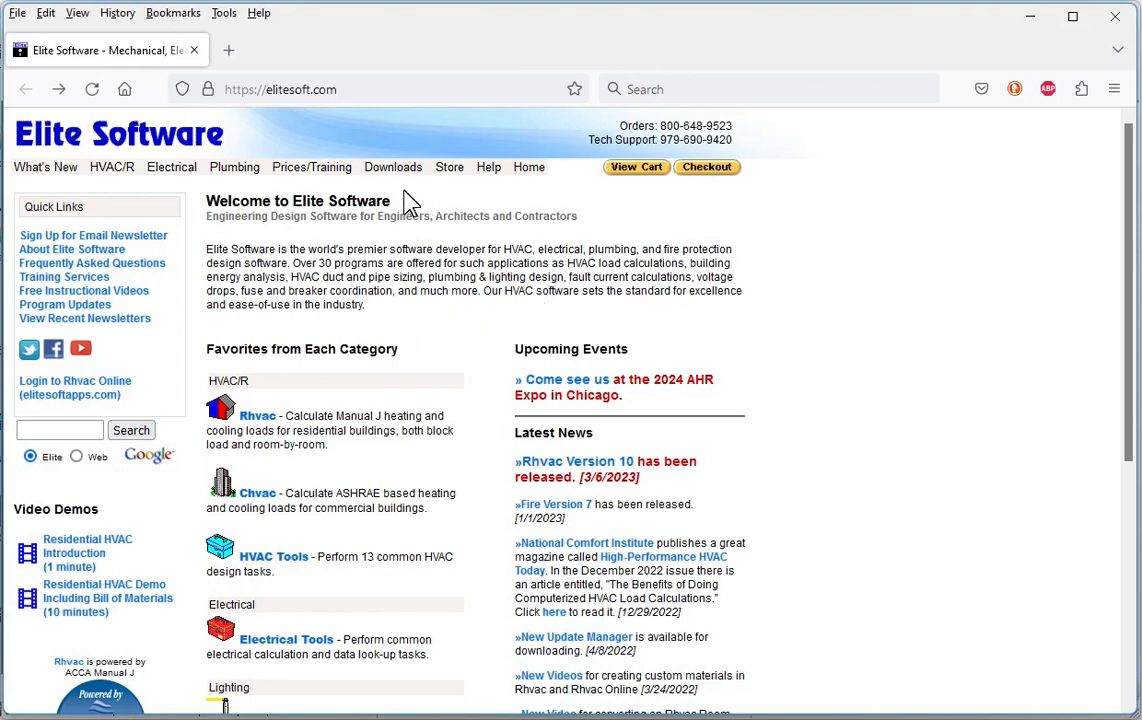
Open the Downloads > Expanded Ratings Data guide and scroll to the Heil manufacturer entry.
mouse_move(392, 172)
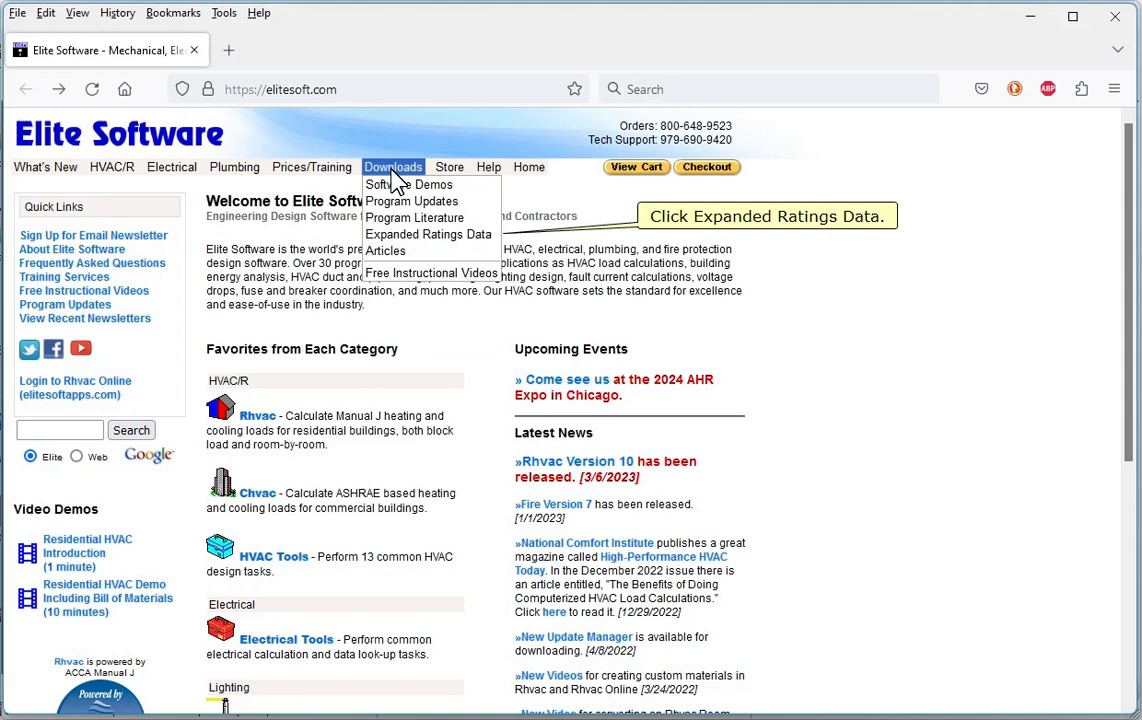
click(426, 234)
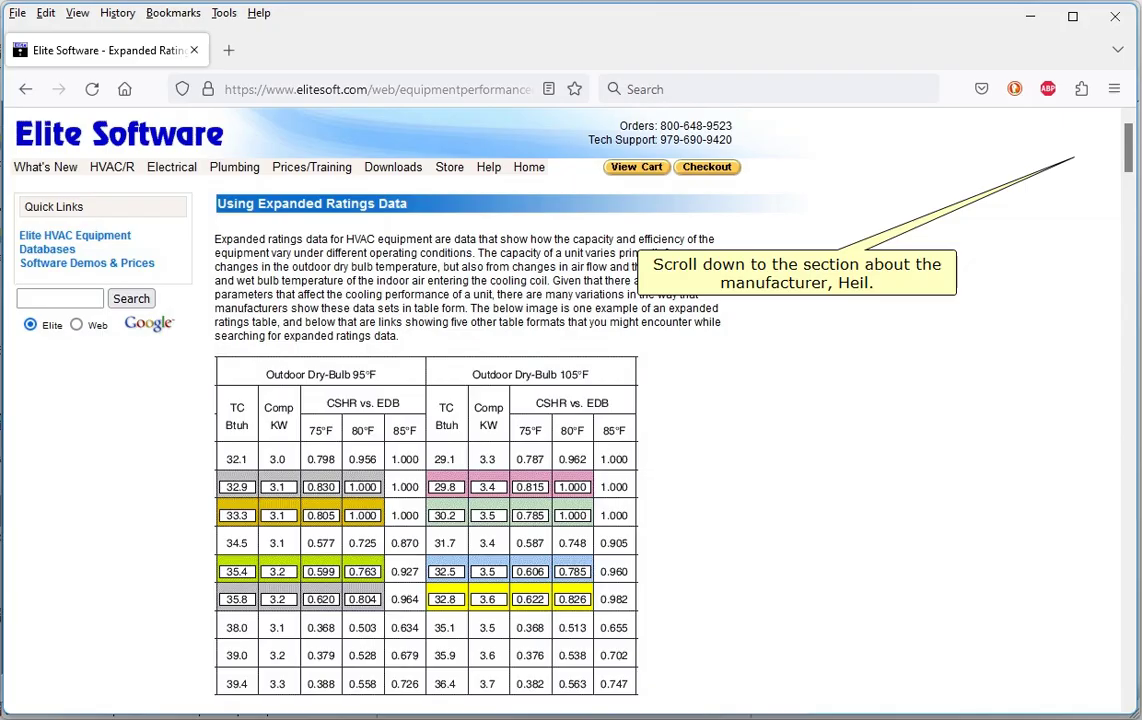
drag(1129, 148, 1127, 536)
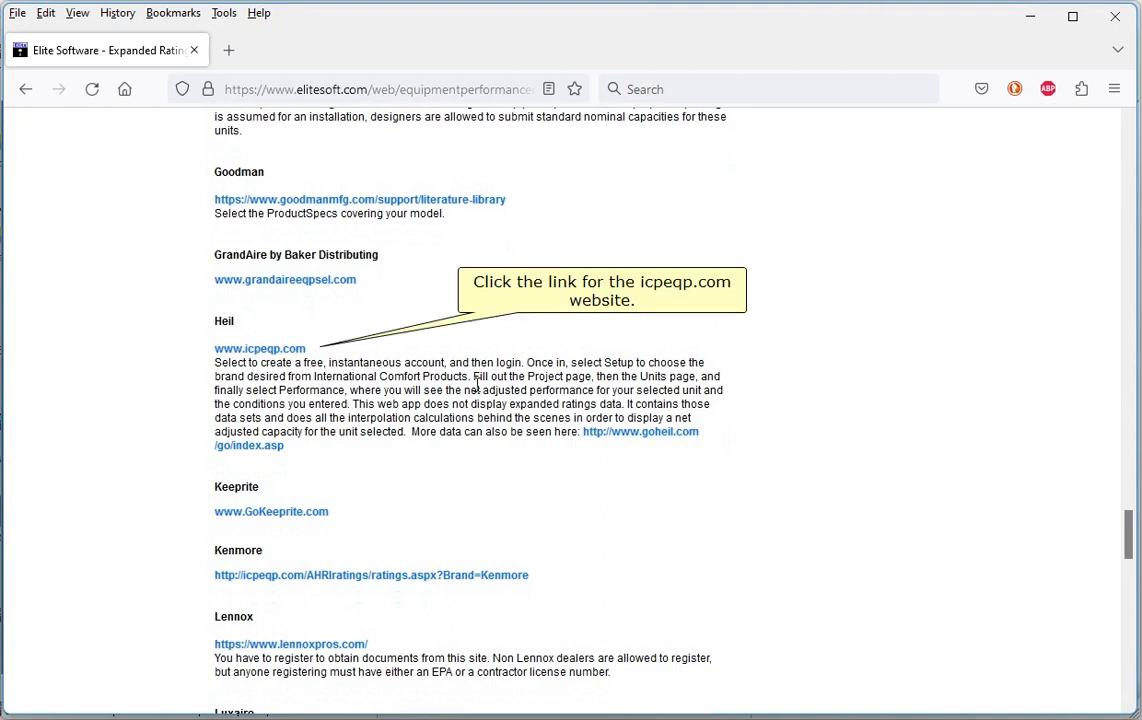
click(292, 350)
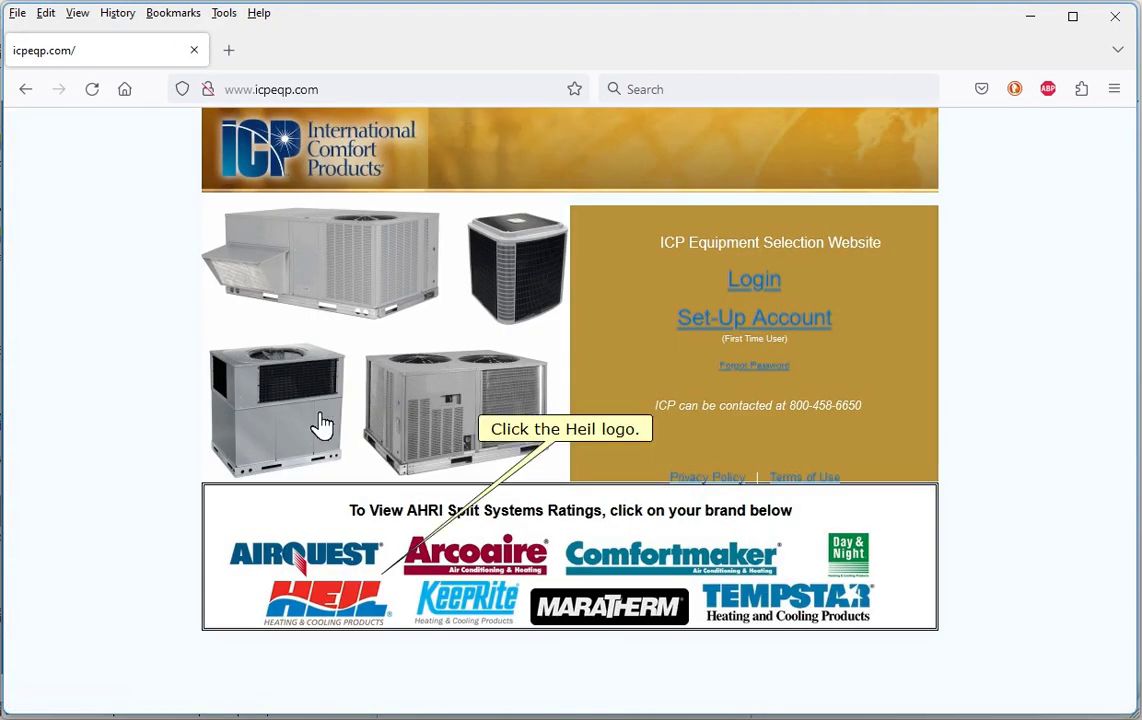
click(305, 598)
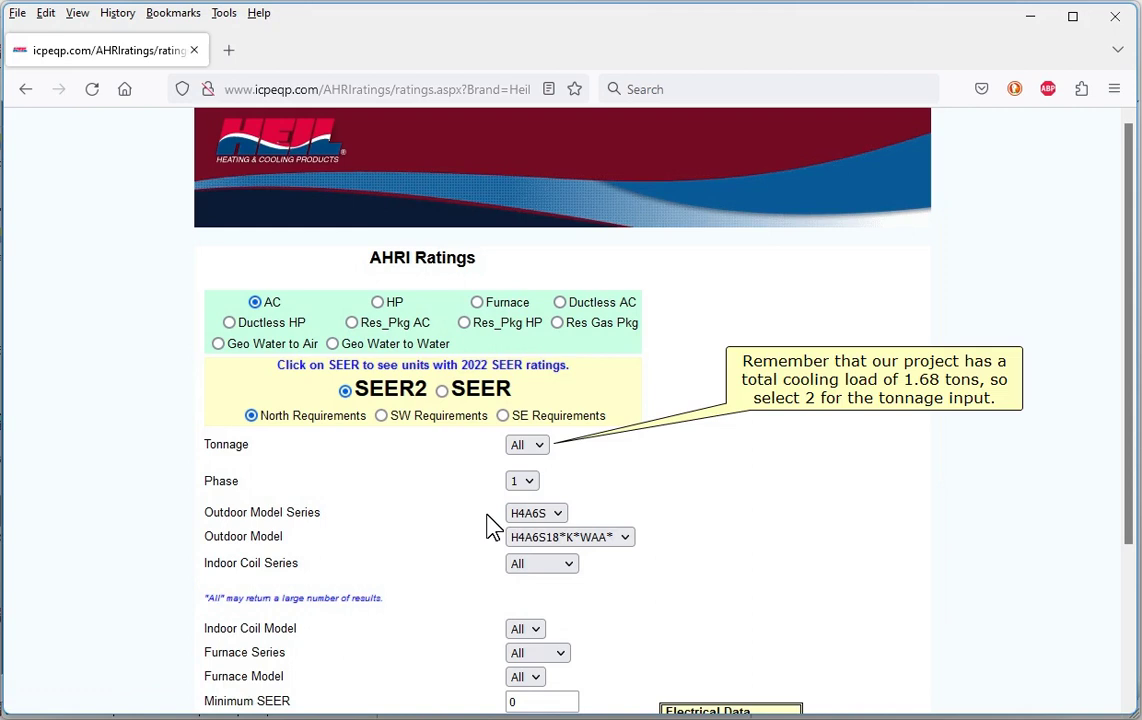
click(527, 445)
click(524, 512)
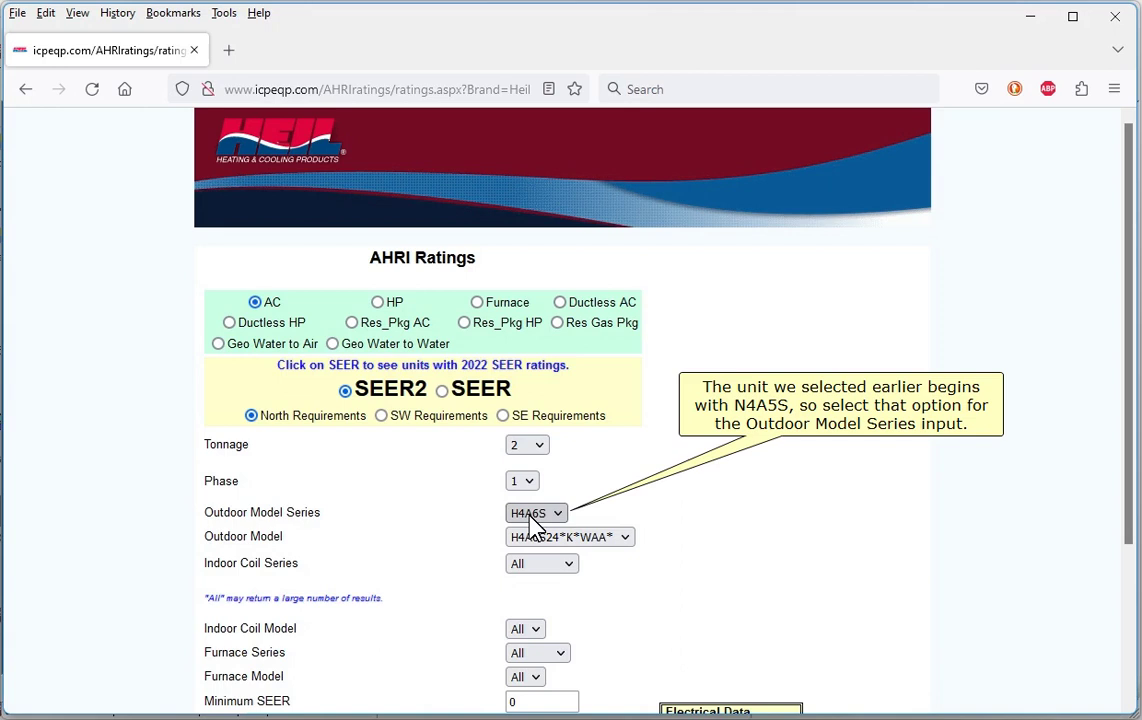
Pick outdoor series N4A5S and model N4A5S24*K*WAA*, then display the ratings.
click(537, 514)
click(543, 420)
scroll(757, 441, down, 2)
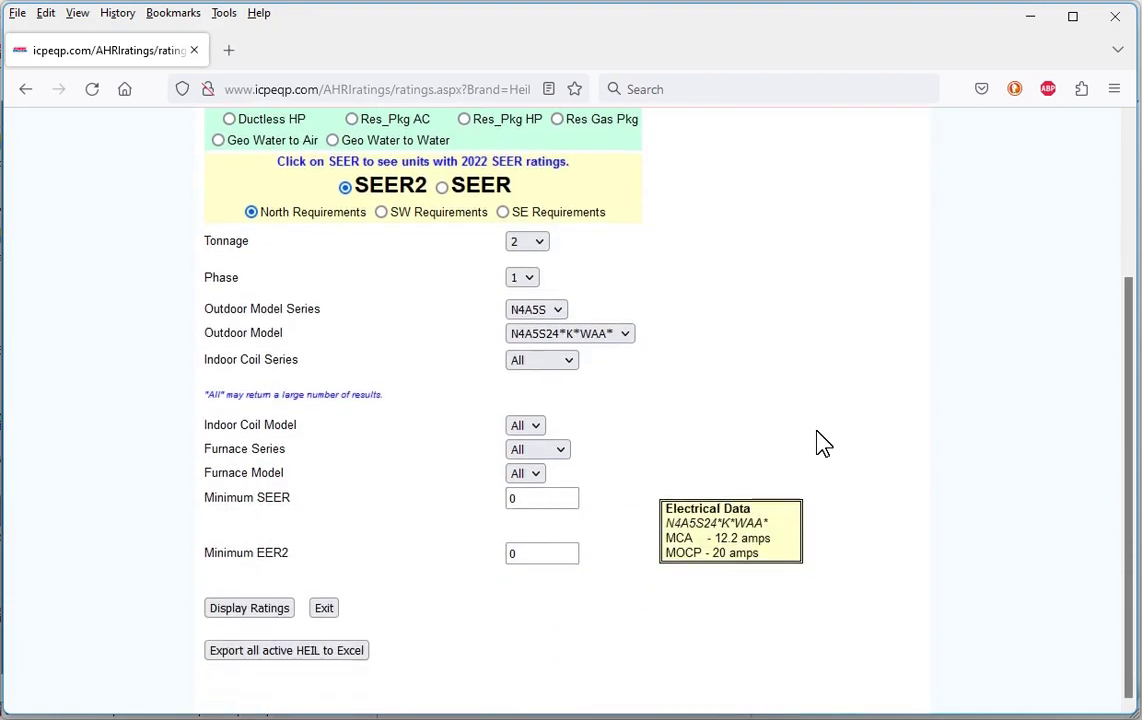
click(620, 334)
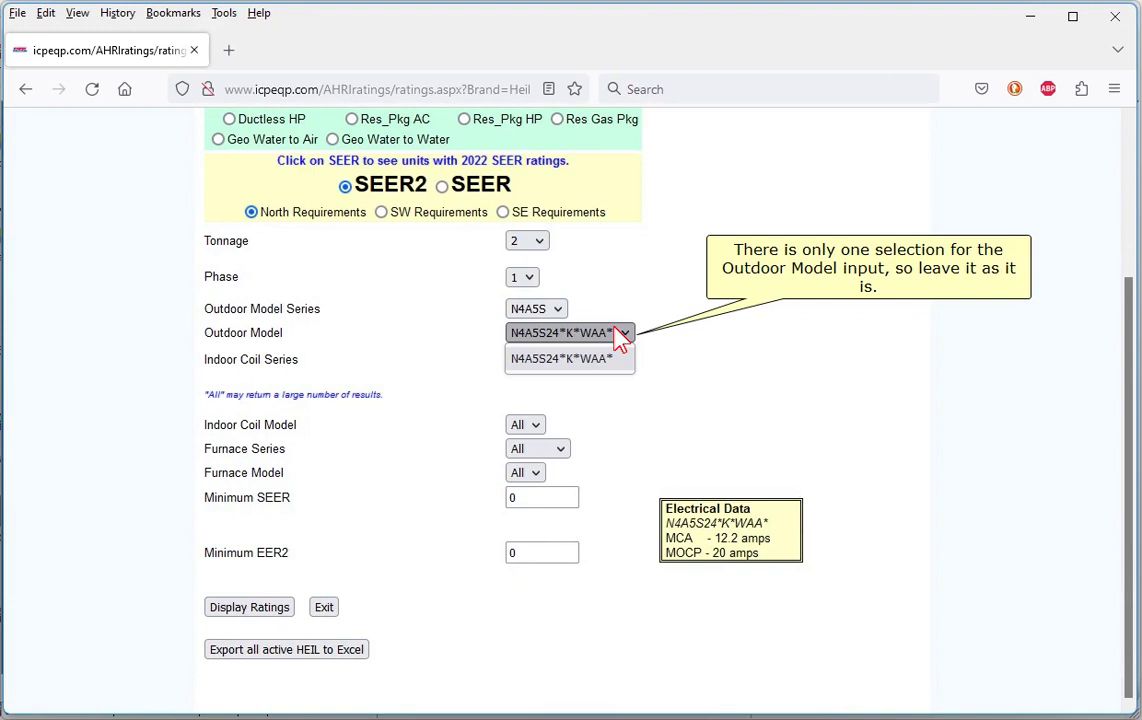
click(600, 358)
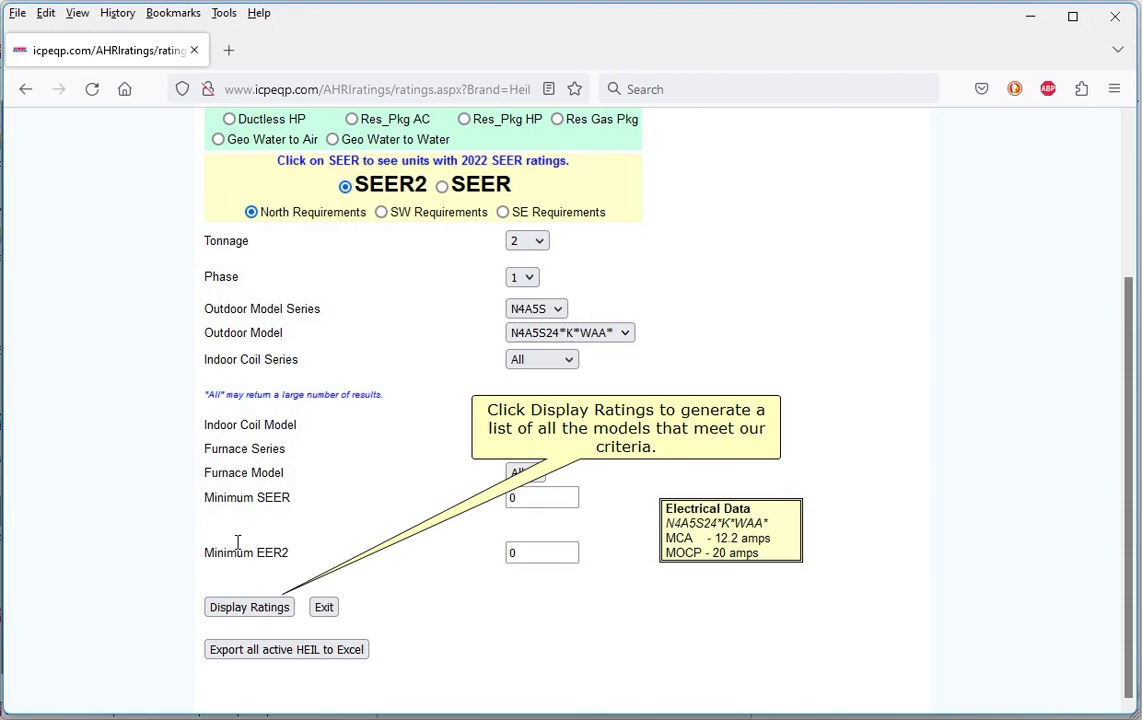
click(250, 607)
Find AHRI reference 207955621 in the ratings list and open its Performance Calc page.
scroll(382, 472, down, 5)
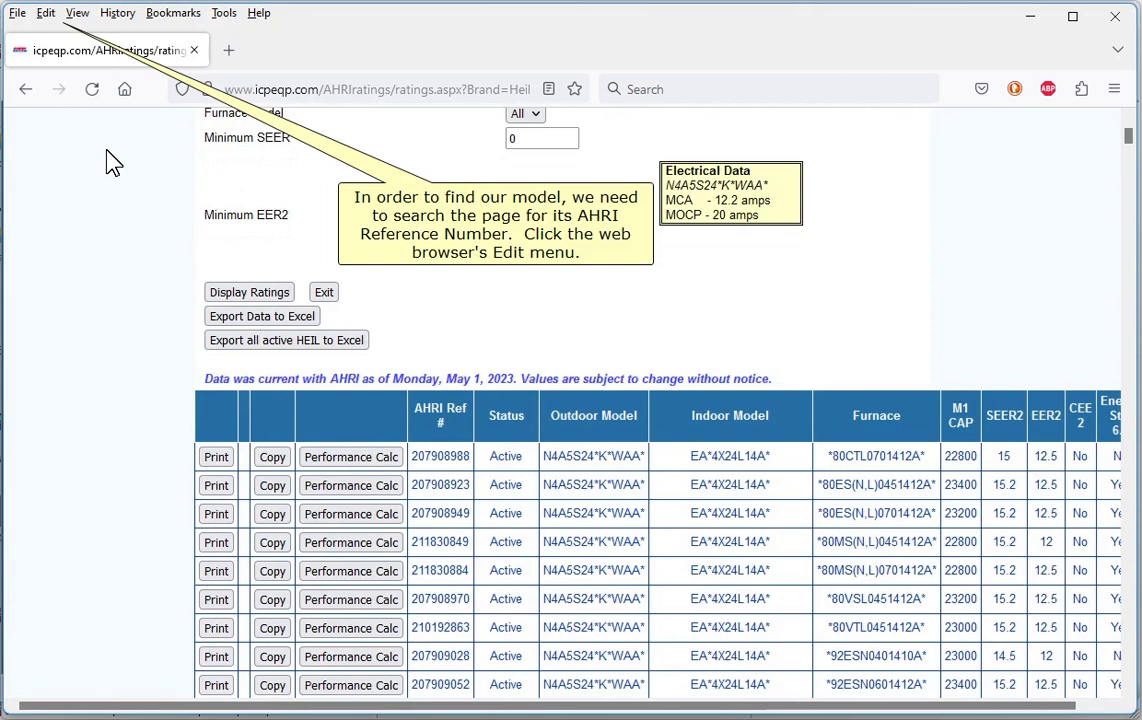
click(46, 14)
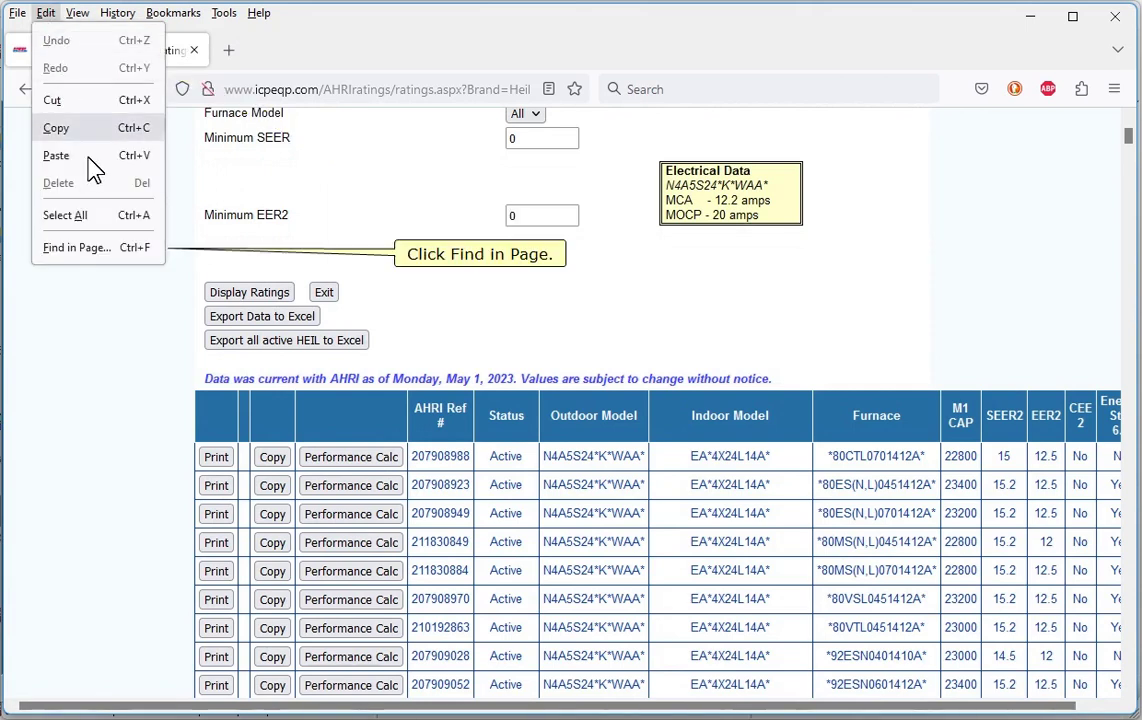
click(98, 247)
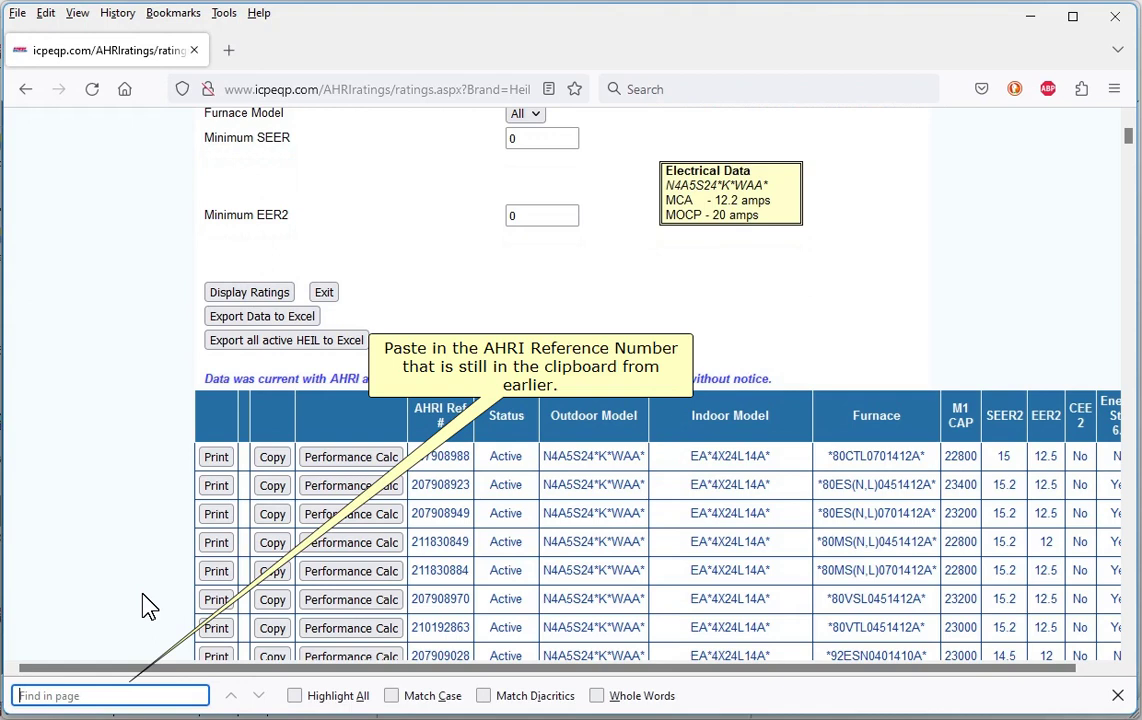
right_click(171, 693)
click(200, 716)
key(Return)
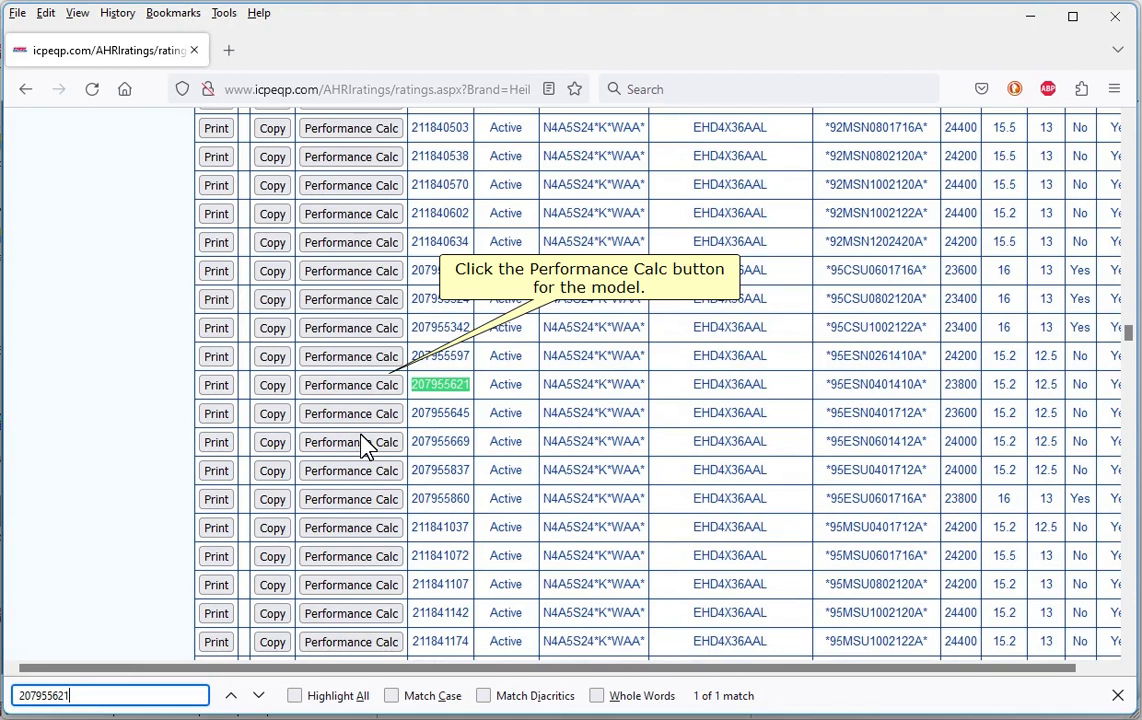
click(350, 385)
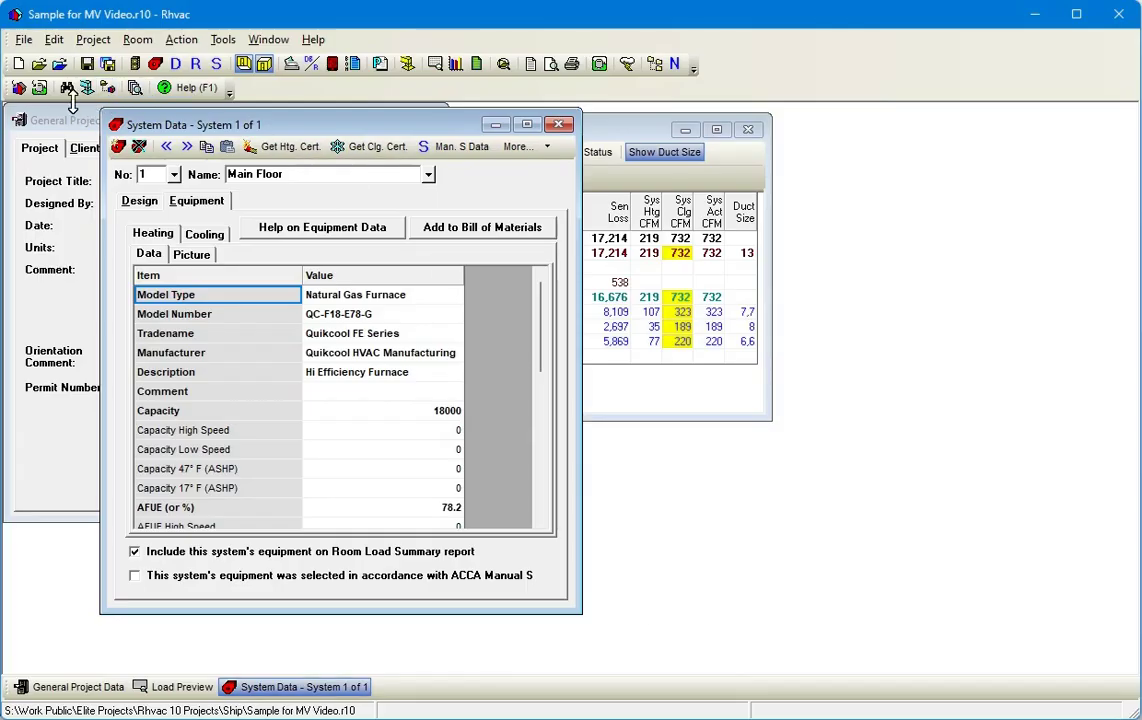
Review the project's summer Design Conditions (96°F outdoor dry bulb) and the system's indoor Design tab.
click(60, 85)
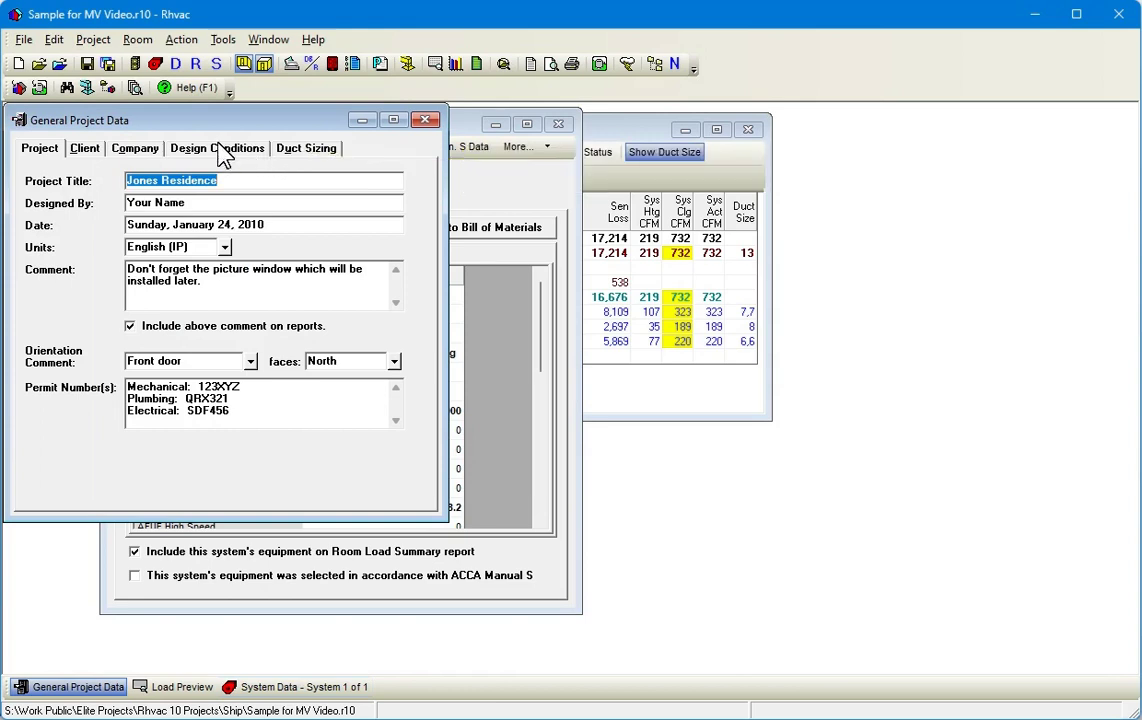
click(250, 149)
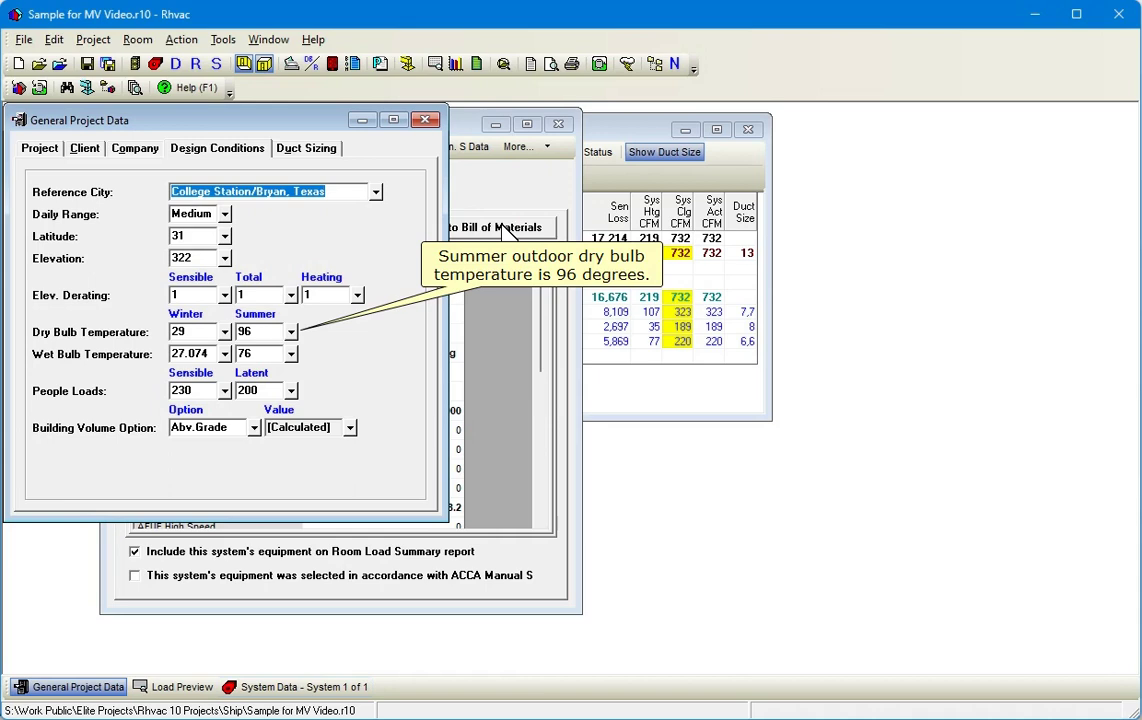
click(530, 199)
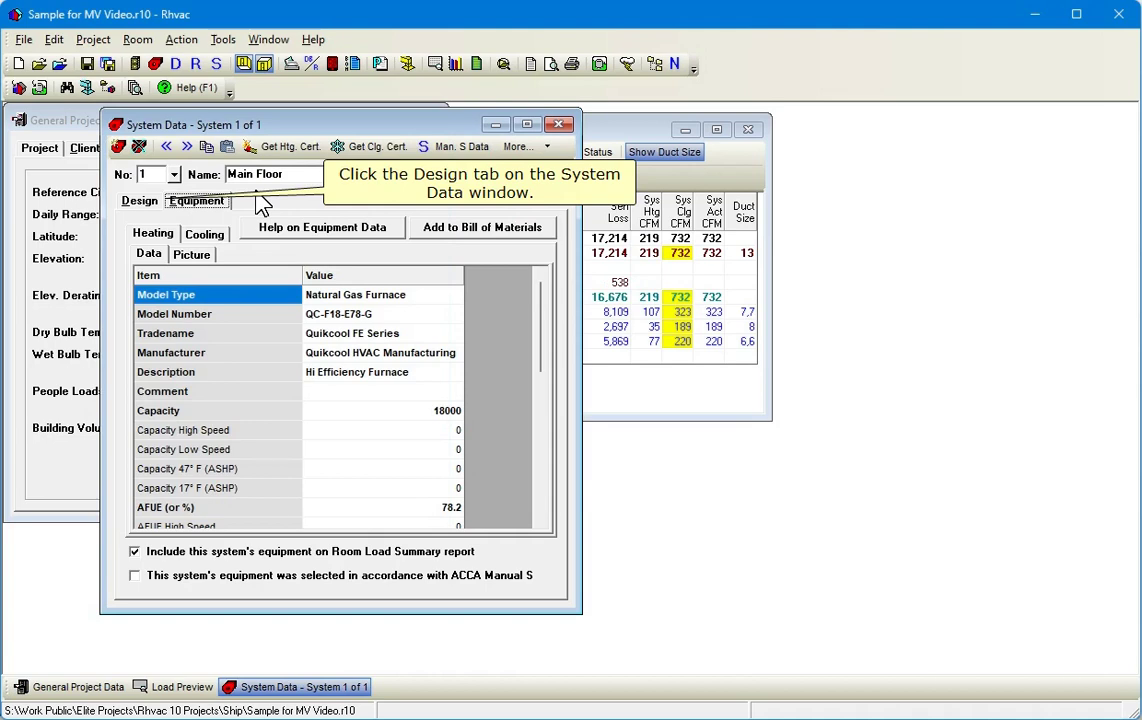
click(134, 199)
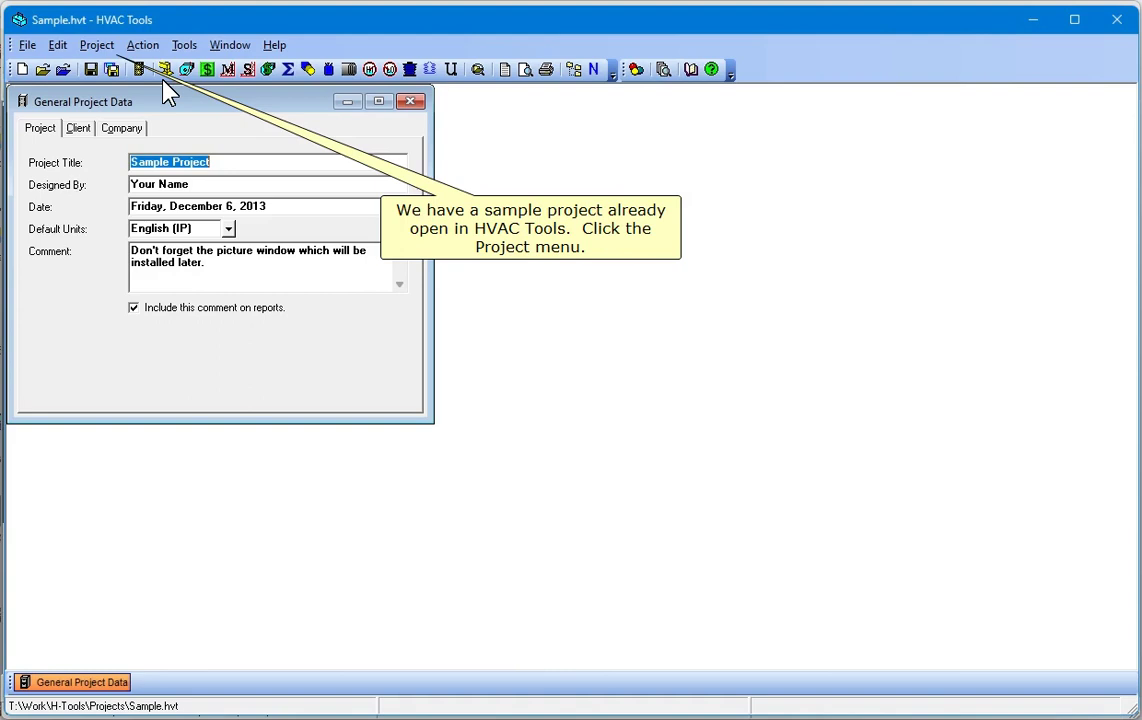
Create a new State Point psychrometric case at 322 ft elevation, 75°F dry bulb and 50% humidity.
click(97, 45)
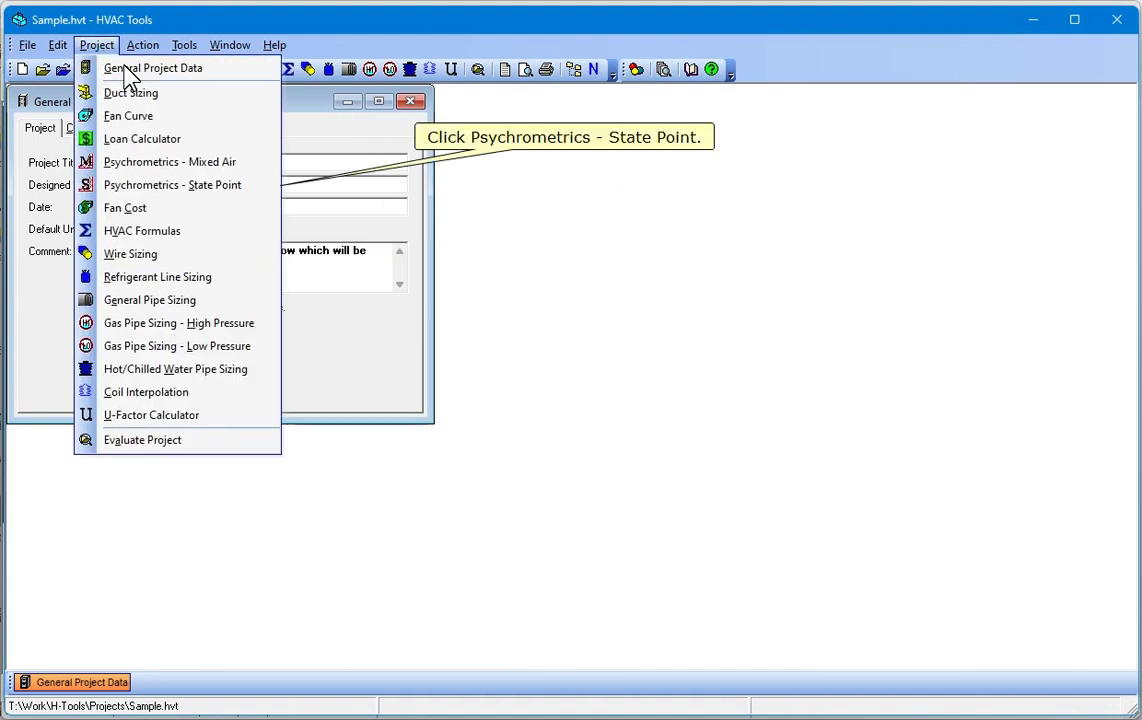
click(238, 185)
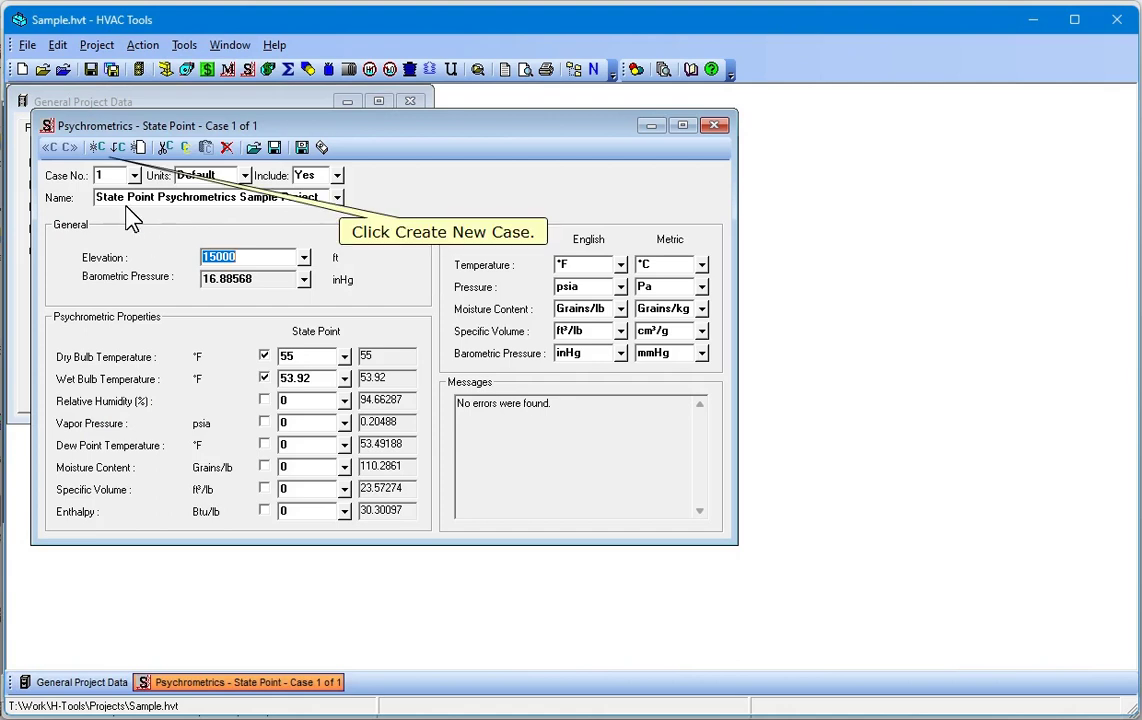
click(97, 147)
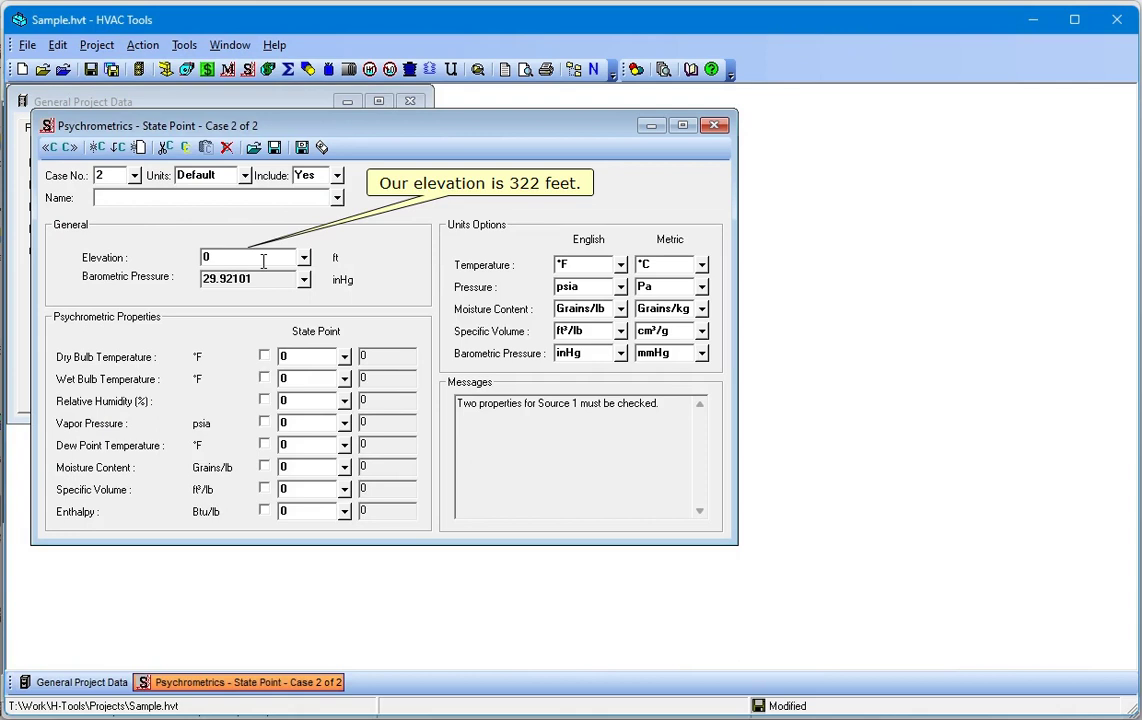
double_click(263, 261)
text(322)
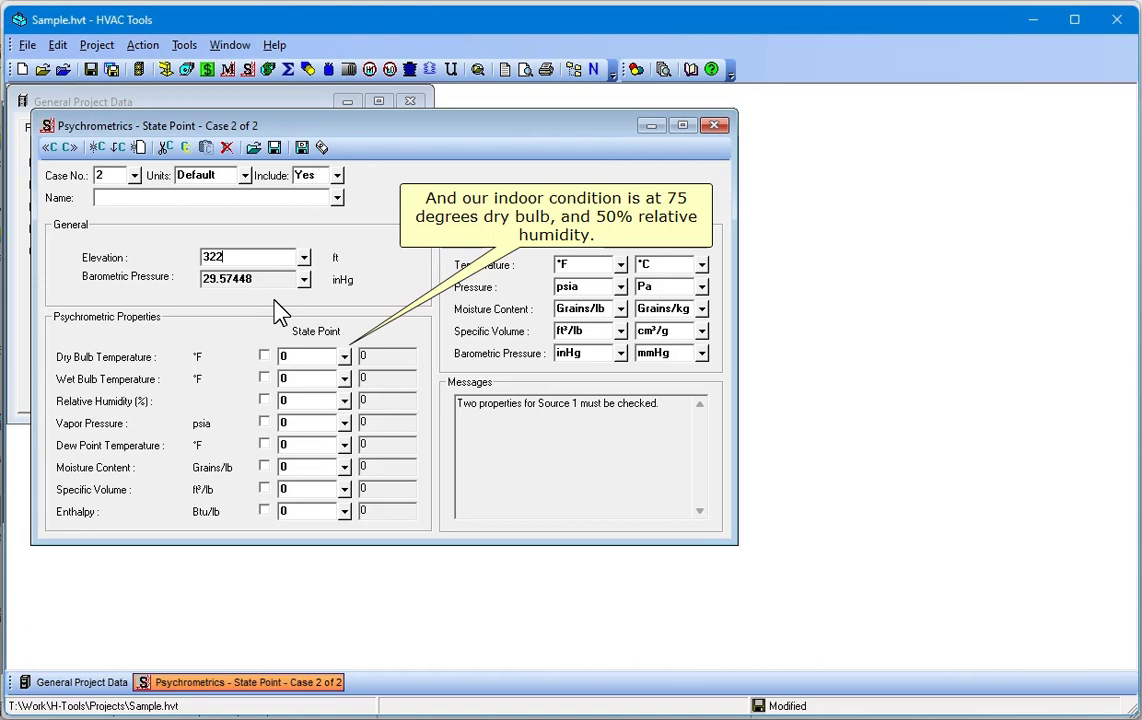
double_click(300, 356)
text(7550)
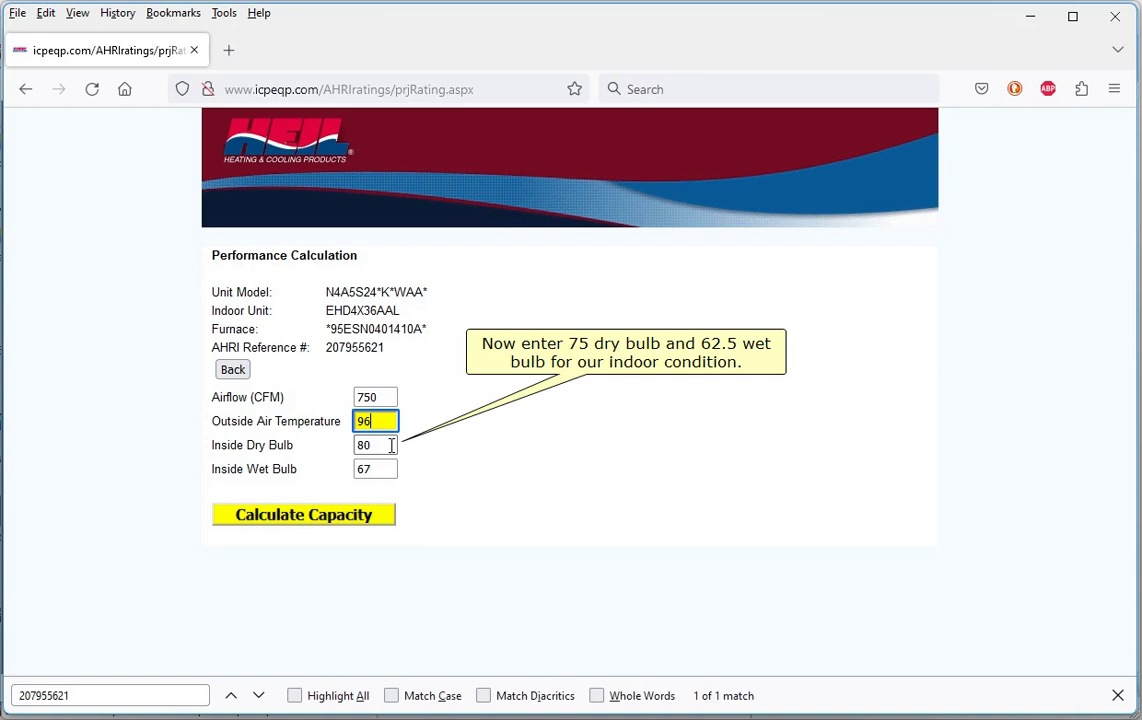
Enter 75°F inside dry bulb and 62.5°F inside wet bulb, then calculate the adjusted capacity.
click(391, 445)
text(75)
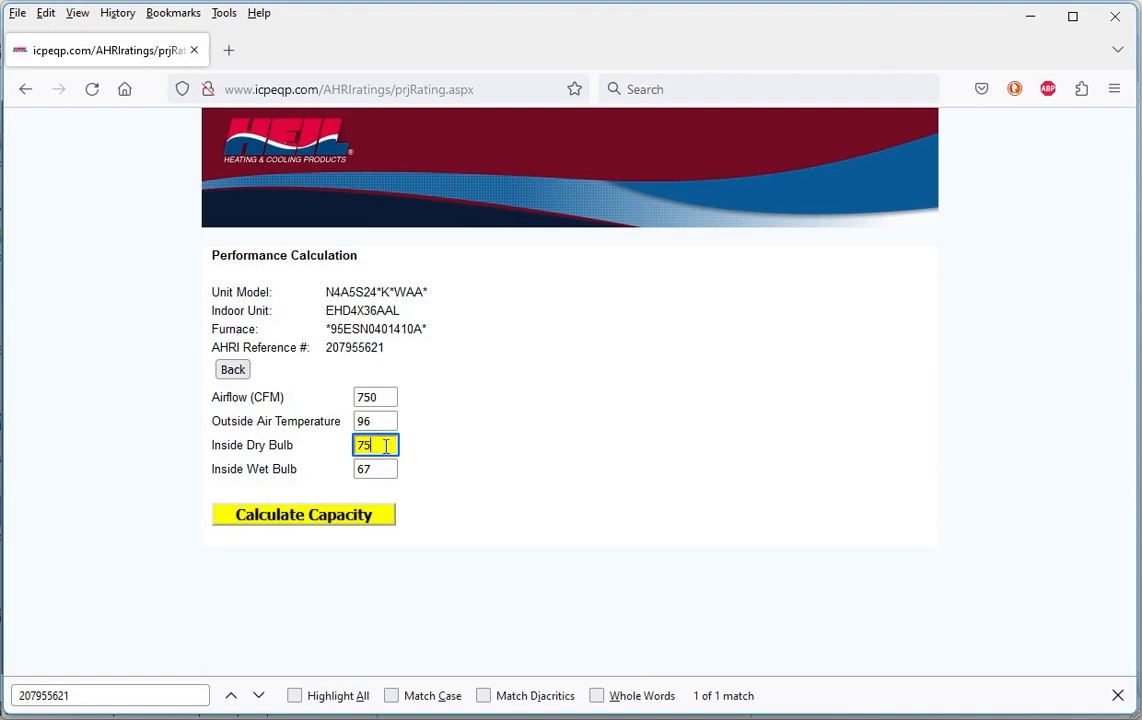
click(388, 469)
text(62.5)
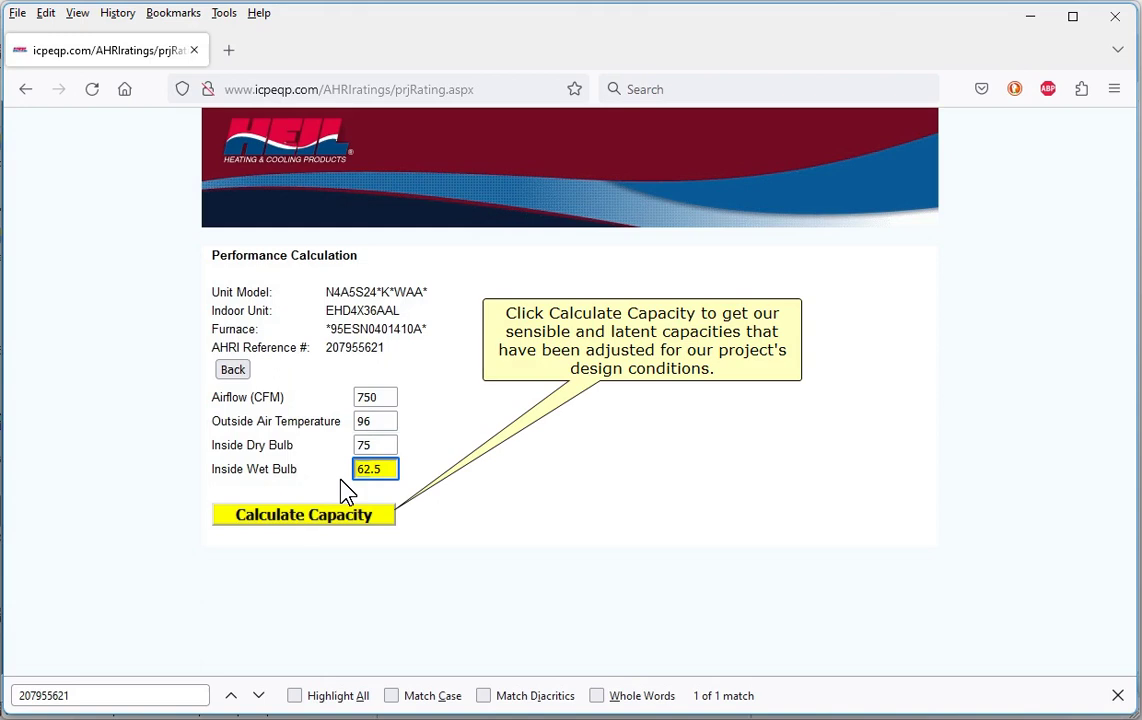
click(310, 521)
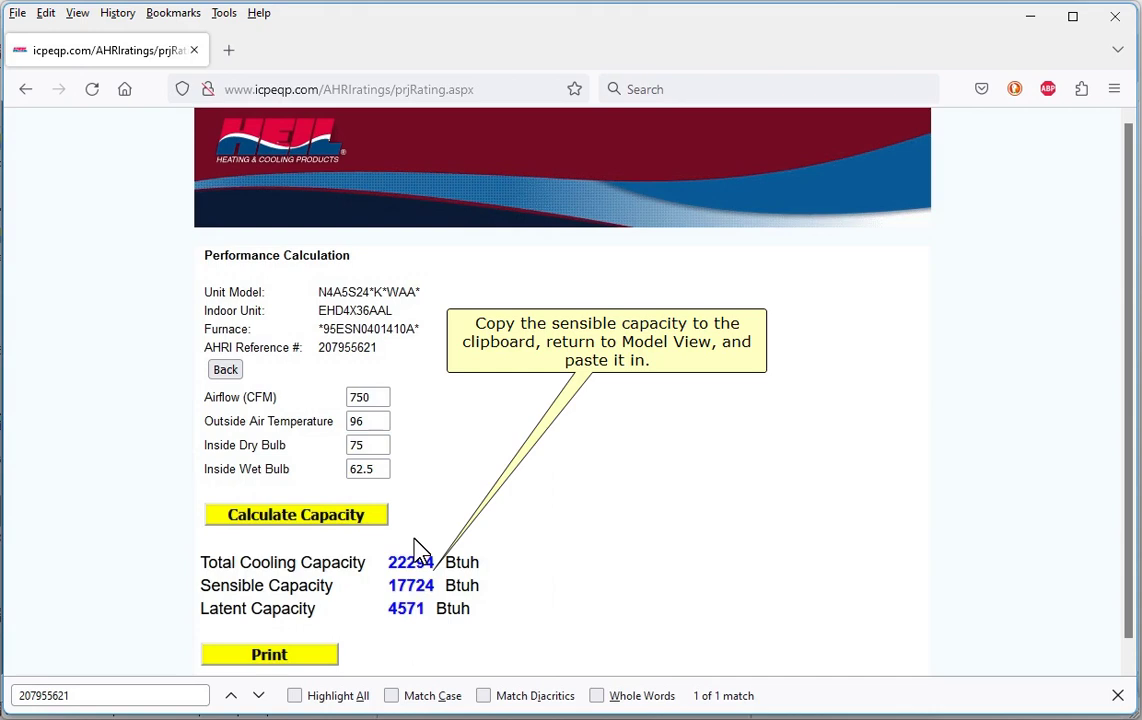
Copy 17724 from the performance page into Adj. Sen. Cap as 17.724.
double_click(410, 585)
right_click(402, 584)
click(425, 601)
key(alt+Tab)
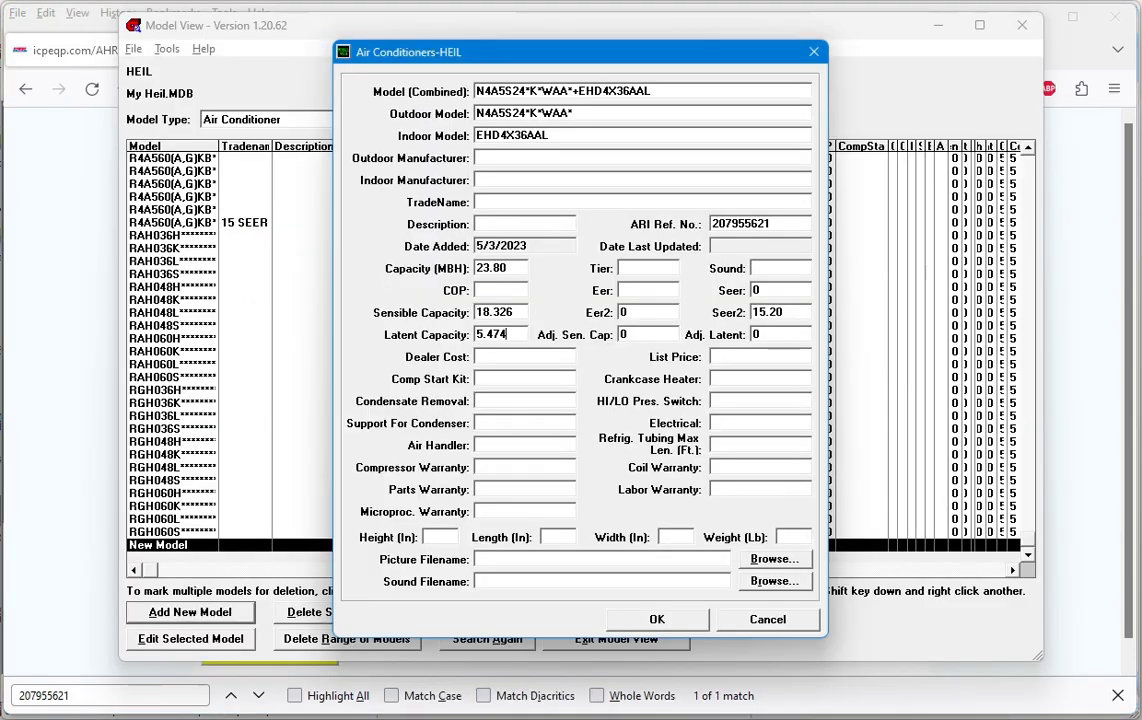
click(653, 333)
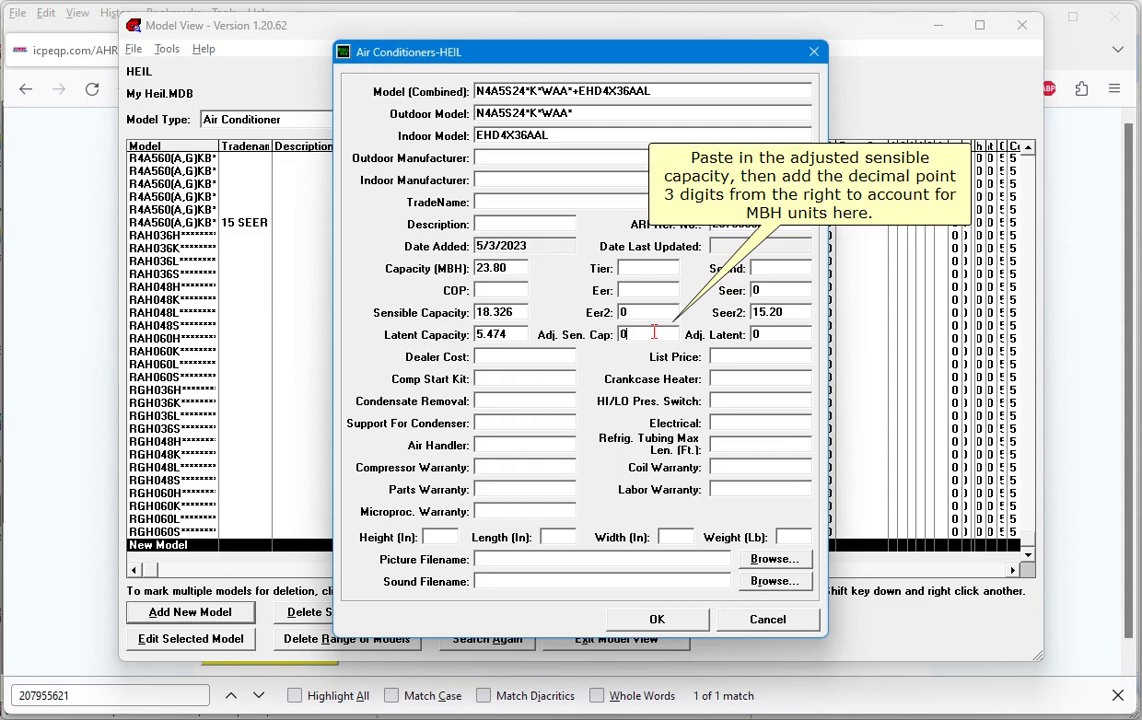
right_click(656, 335)
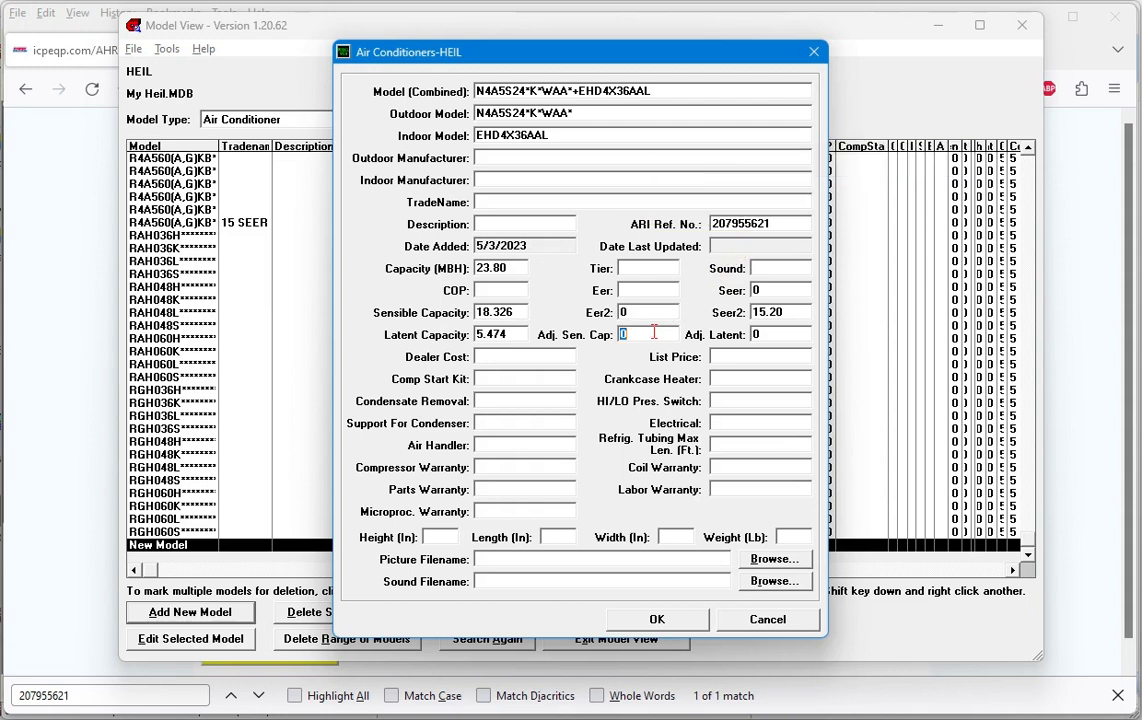
click(718, 409)
click(637, 334)
text(.724)
Copy 4571 into Adj. Latent as 4.571 and save the air conditioner record.
key(alt+Tab)
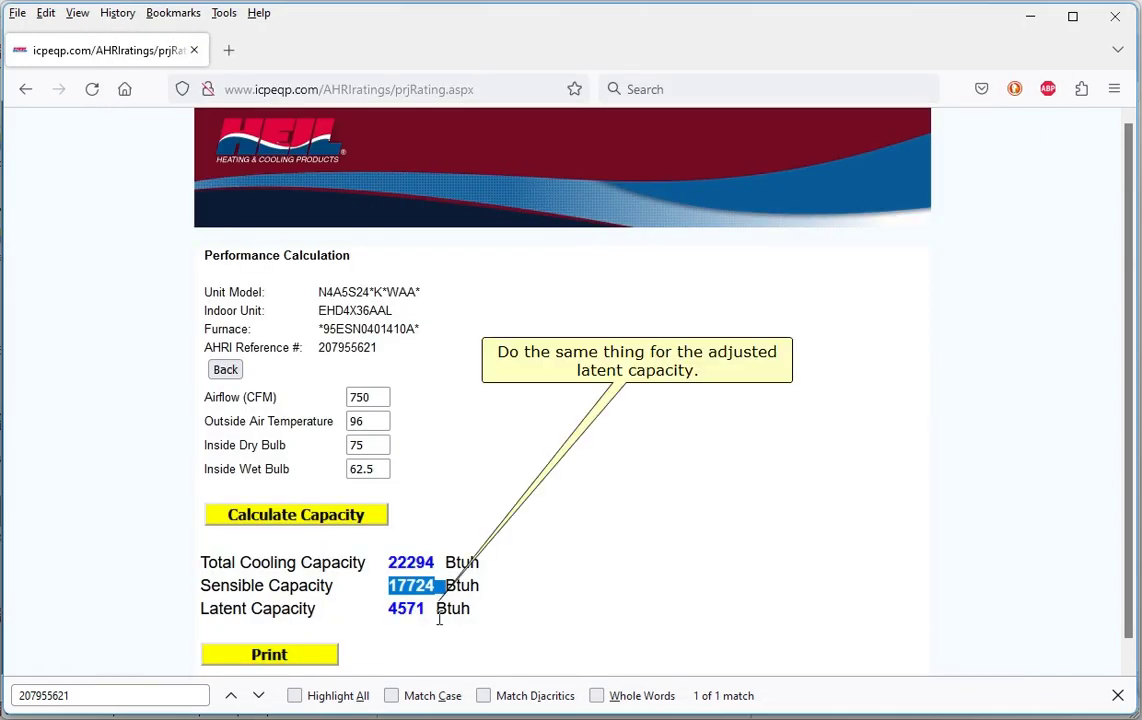
double_click(406, 609)
right_click(406, 609)
click(420, 625)
key(alt+Tab)
double_click(757, 335)
right_click(757, 335)
click(822, 409)
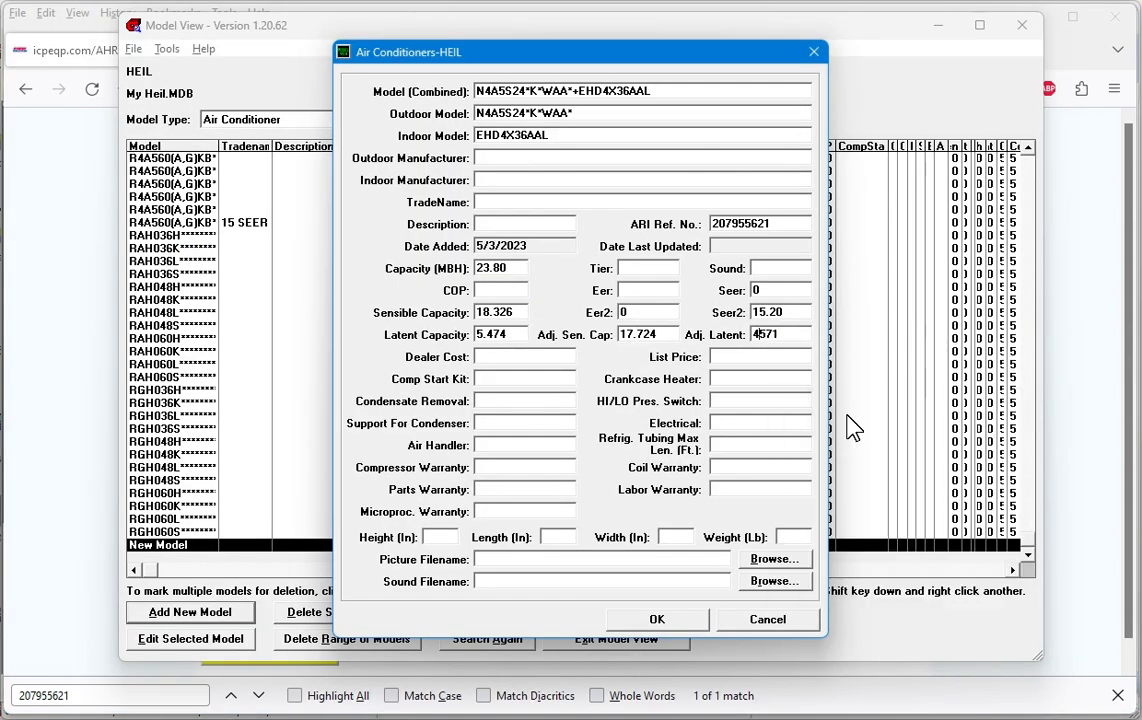
click(761, 334)
text(.)
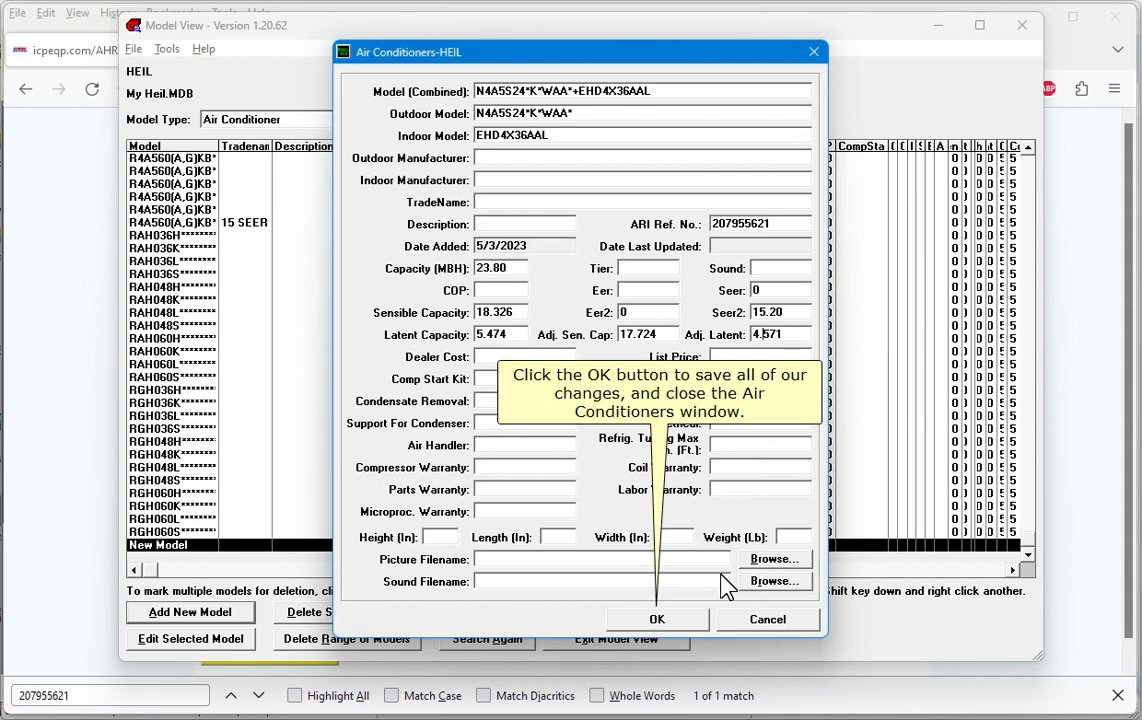
key(Return)
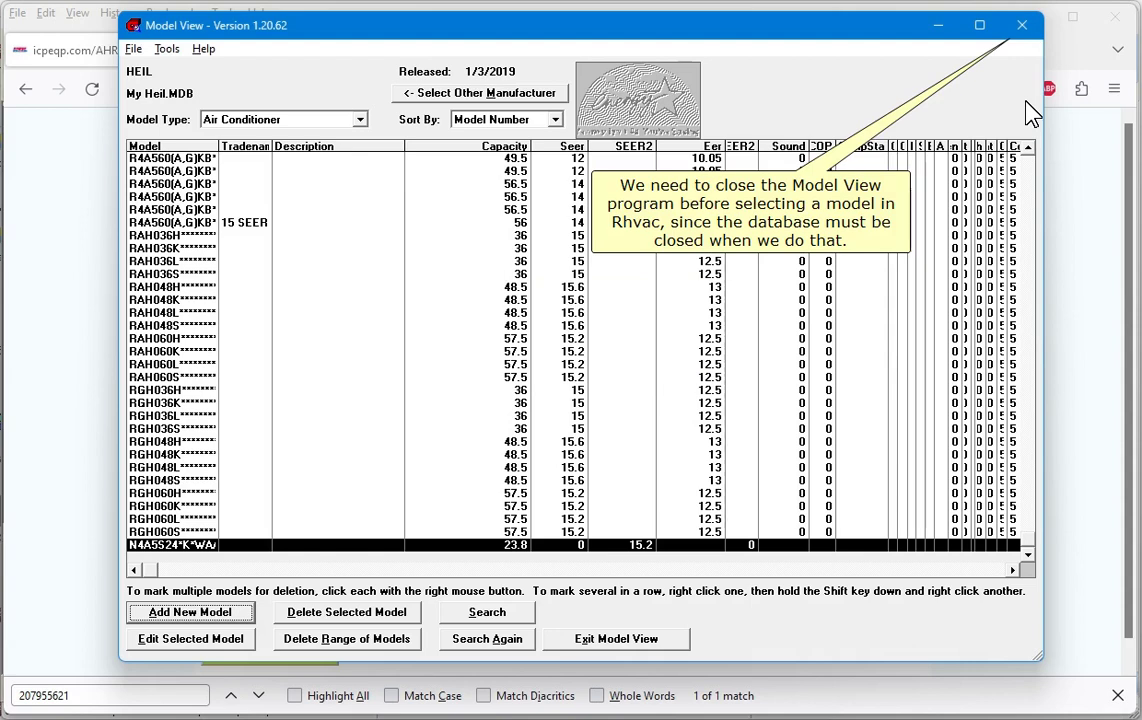
Close Model View to return to the Main Floor System Data window.
click(1021, 25)
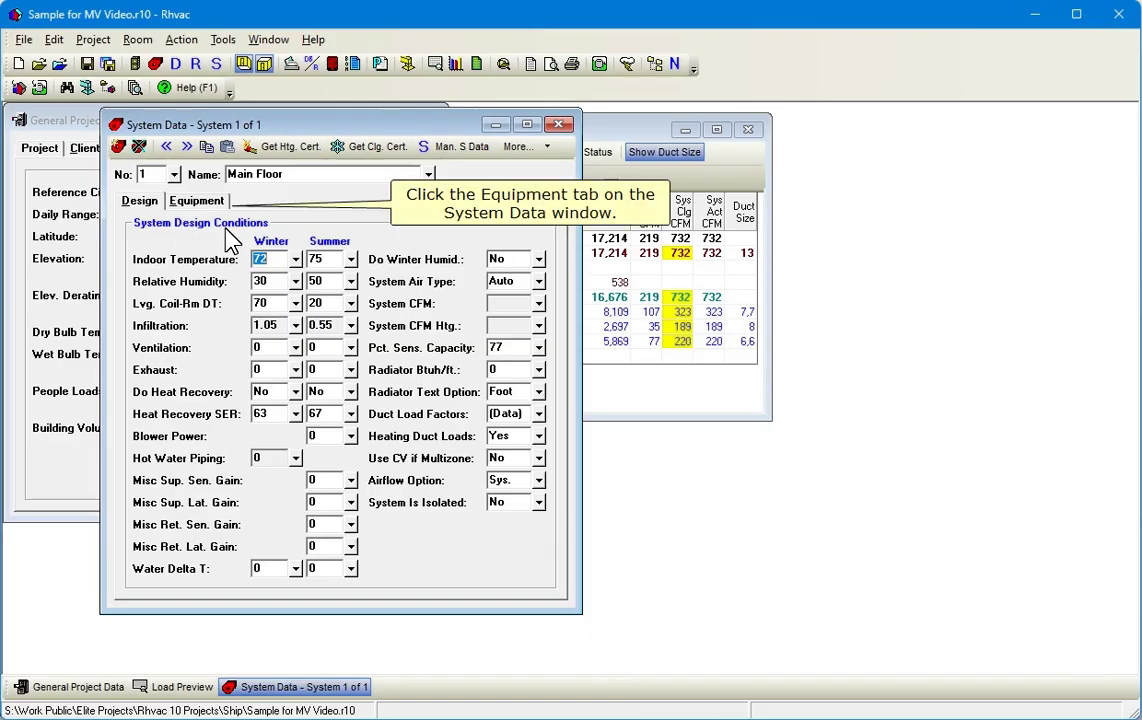
Open the cooling equipment search on My Heil.MDB for the Main Floor system.
click(199, 205)
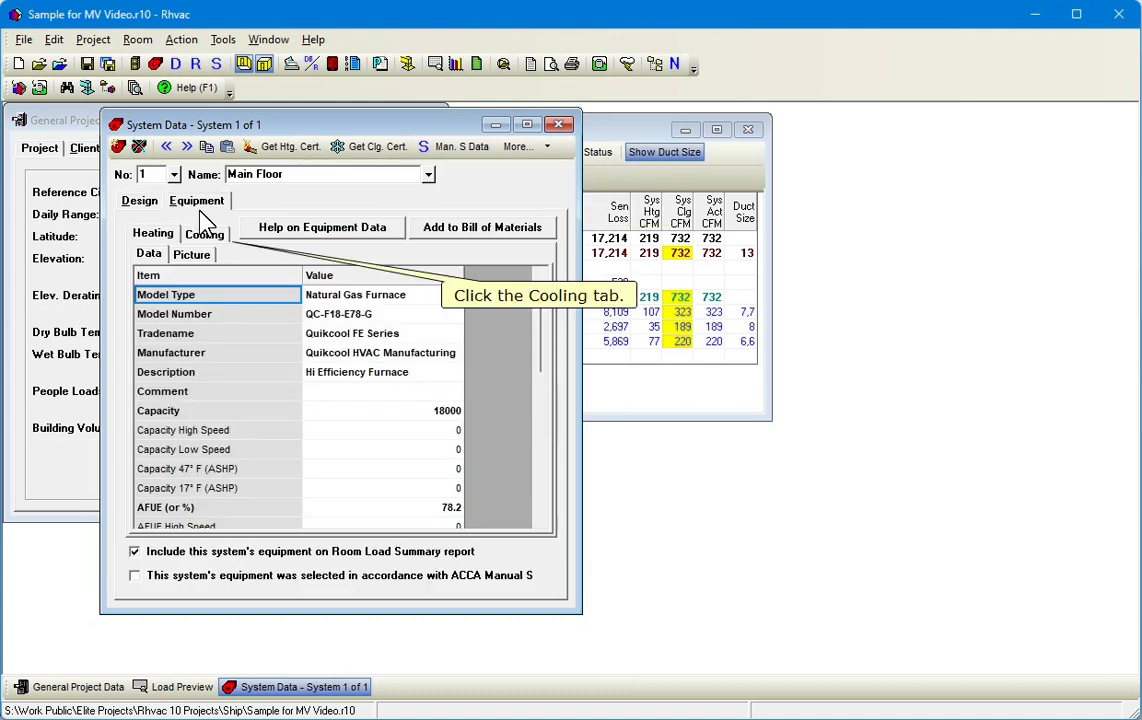
click(205, 236)
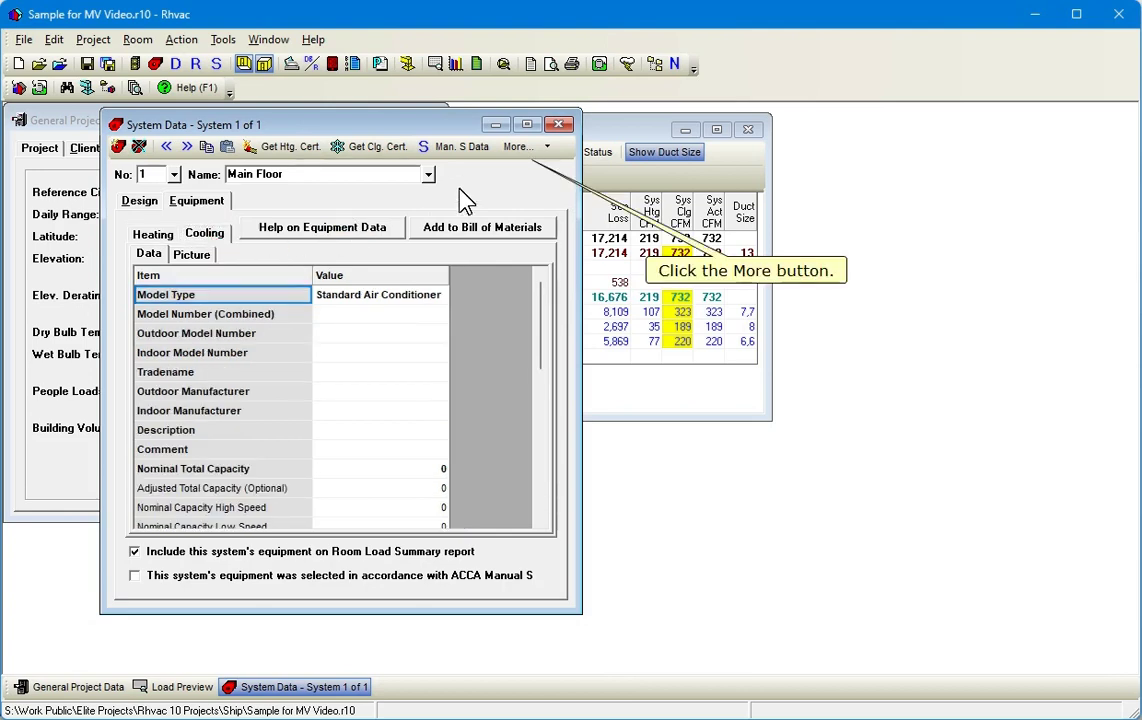
click(528, 150)
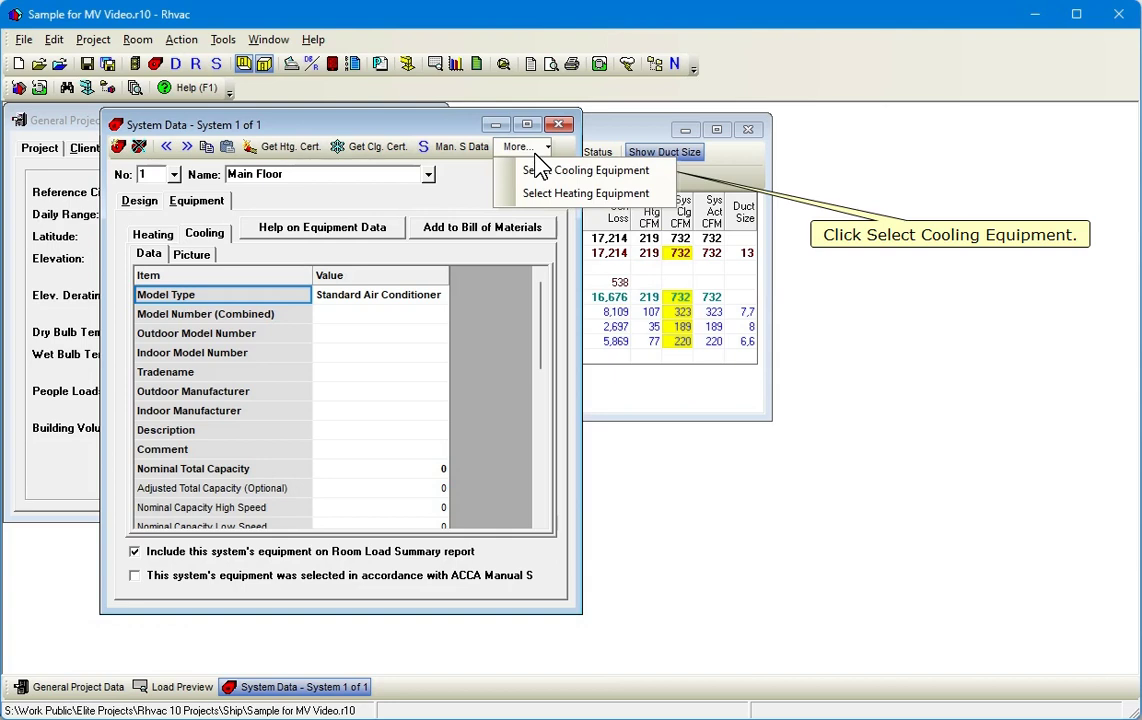
click(586, 170)
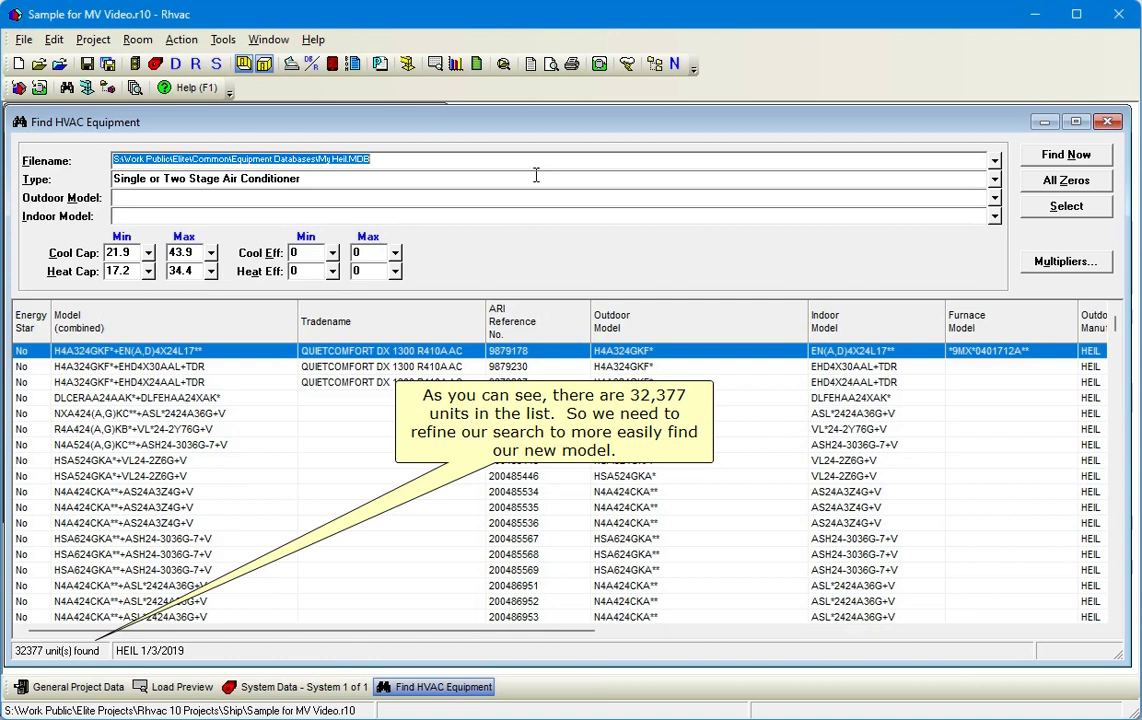
Find outdoor model N4A5S and assign the Heil N4A5S24*K*WAA*+EHD4X36AAL unit as cooling equipment.
click(399, 199)
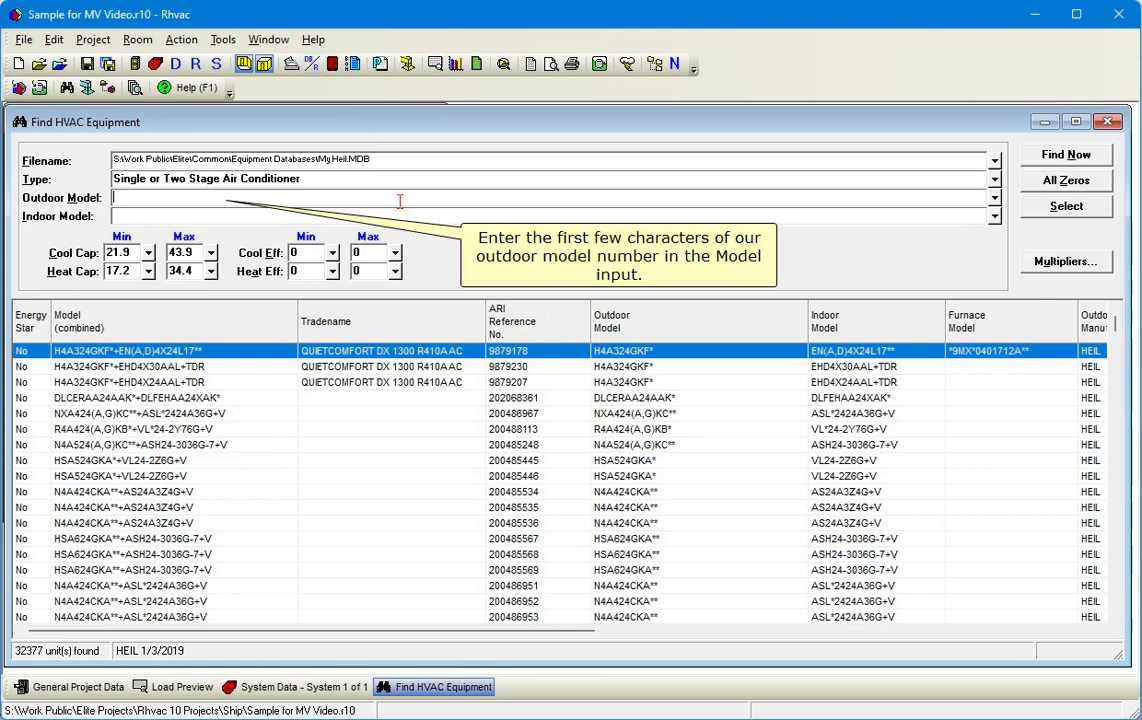
text(N4A5S)
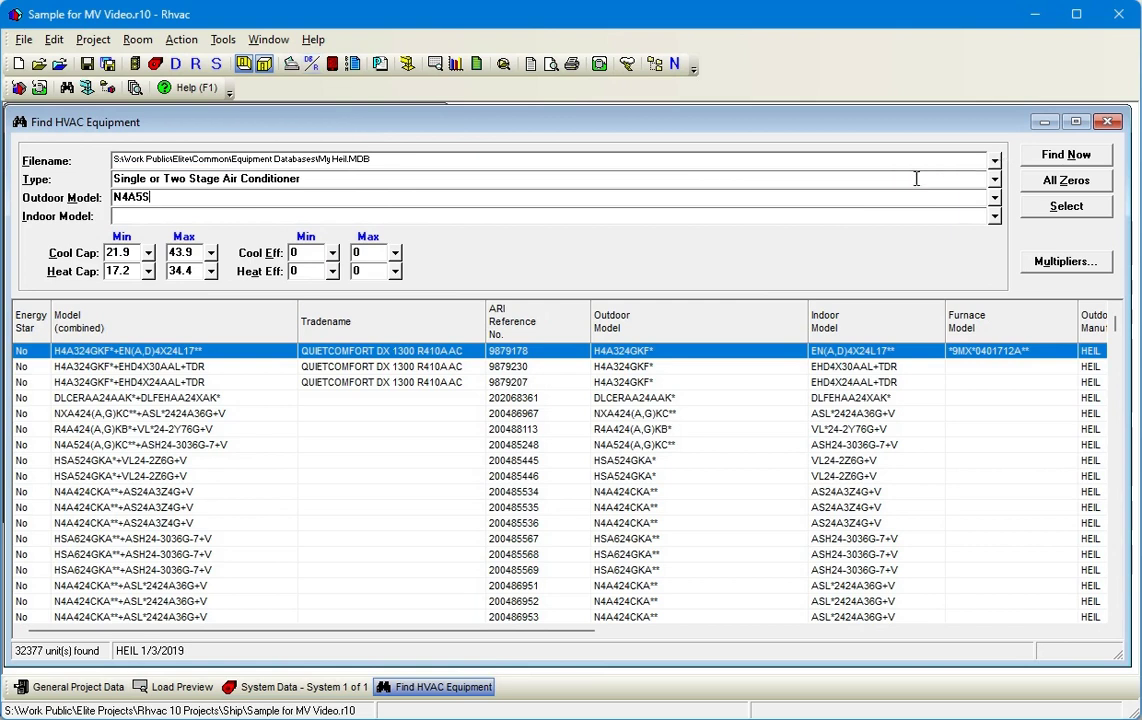
click(1055, 158)
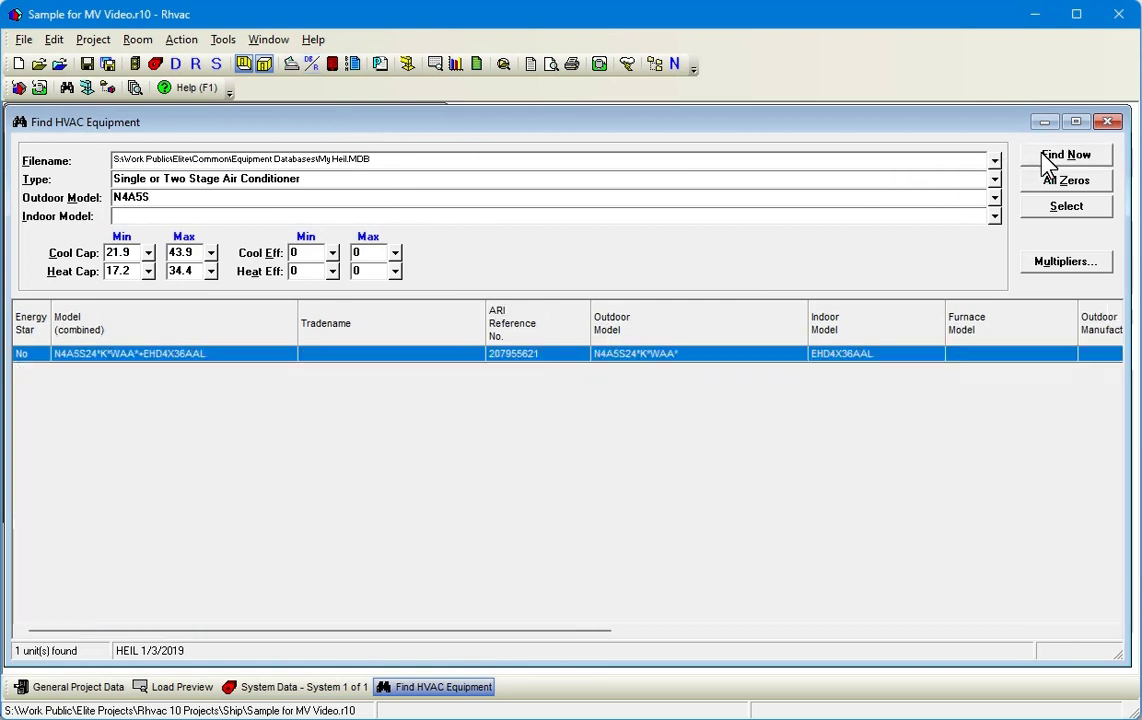
double_click(250, 352)
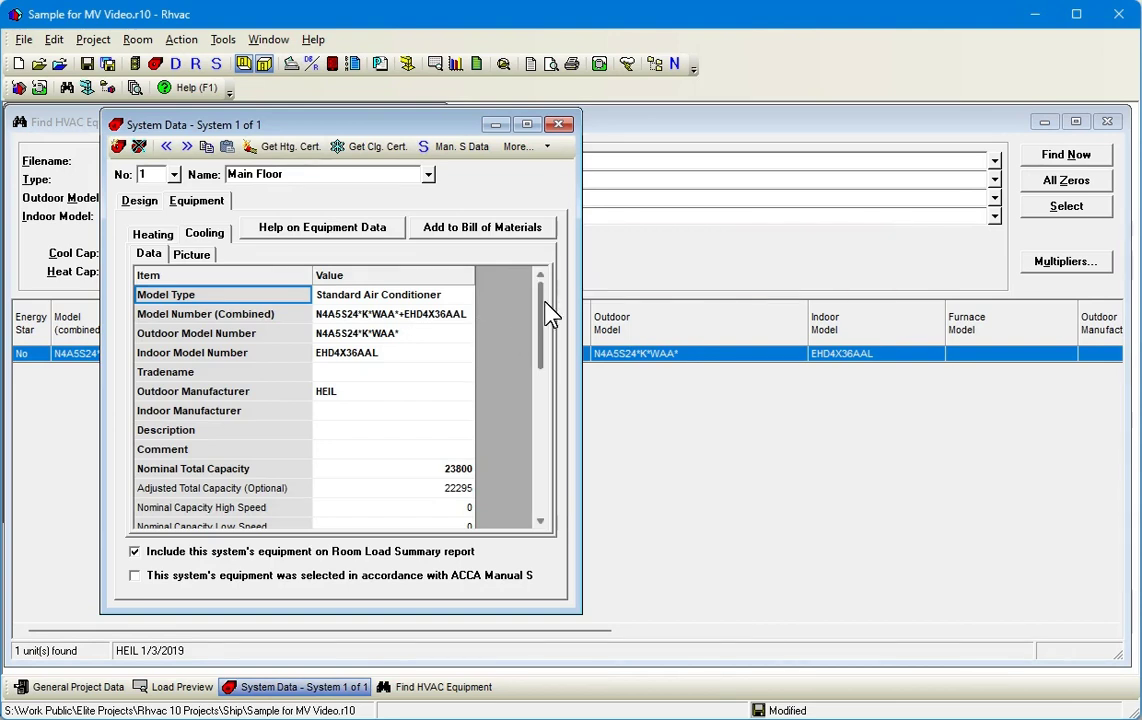
drag(540, 313, 552, 290)
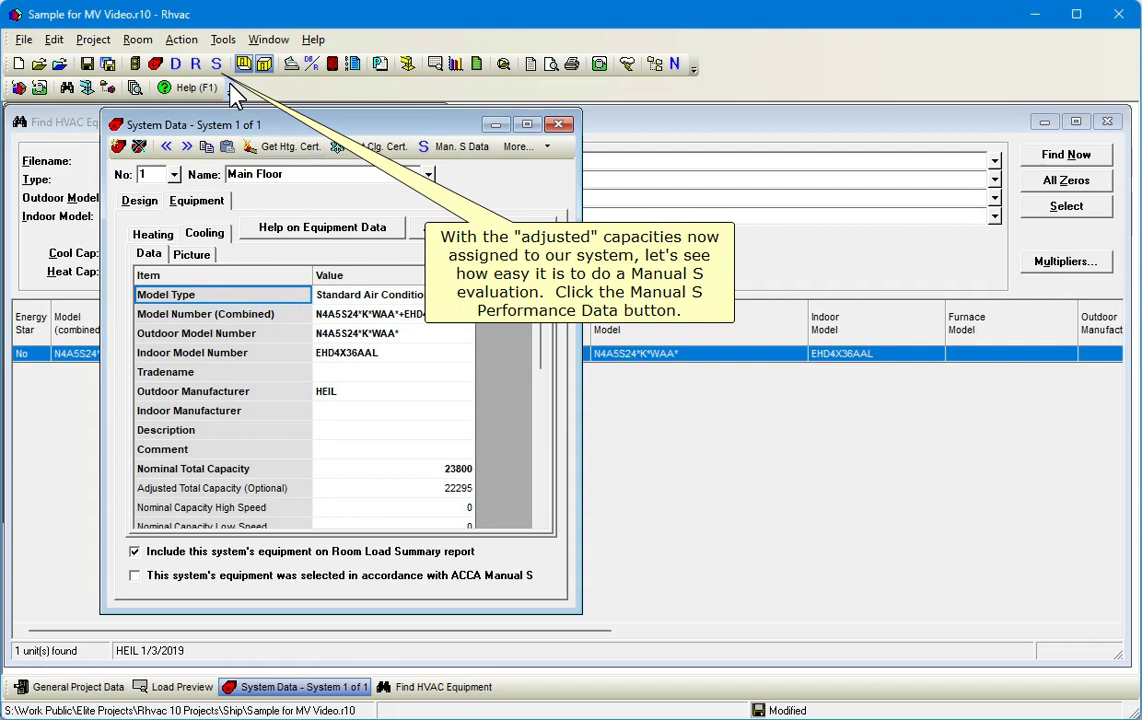
Copy all conditions to Manual S Design: 96°F, 732 CFM, 62.9°F and 76.2°F.
click(217, 63)
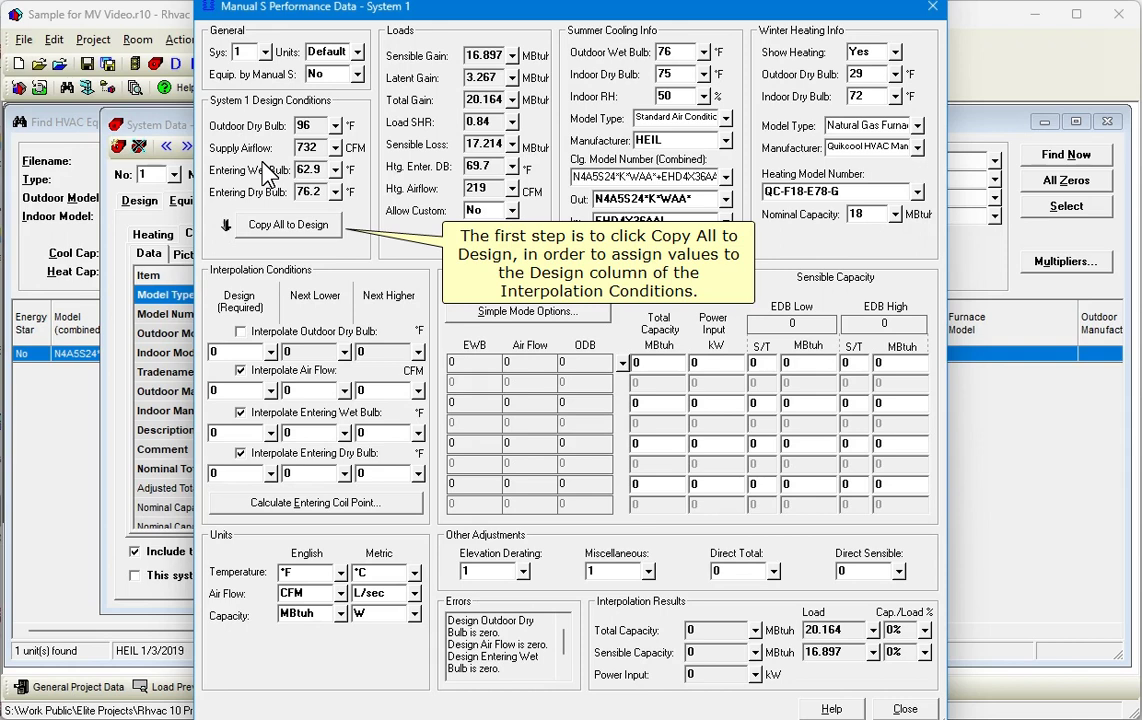
click(288, 224)
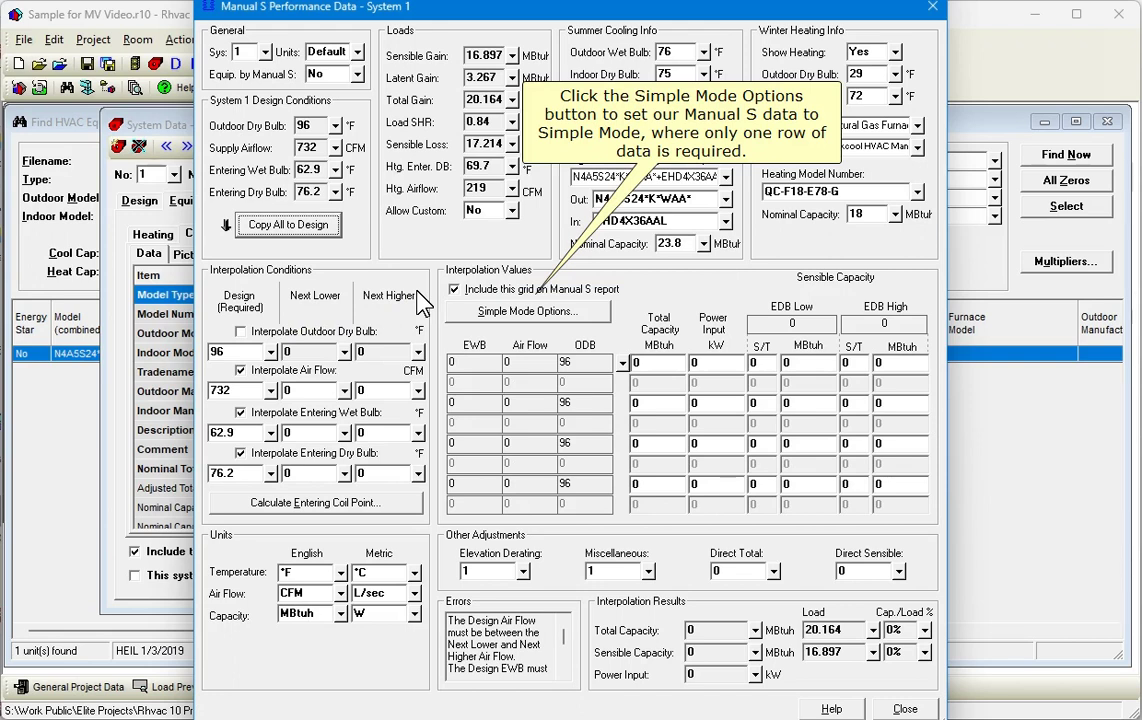
Switch Manual S to simple mode with 22.295 and 17.724 adjusted capacities (111% of load), then close it.
click(510, 311)
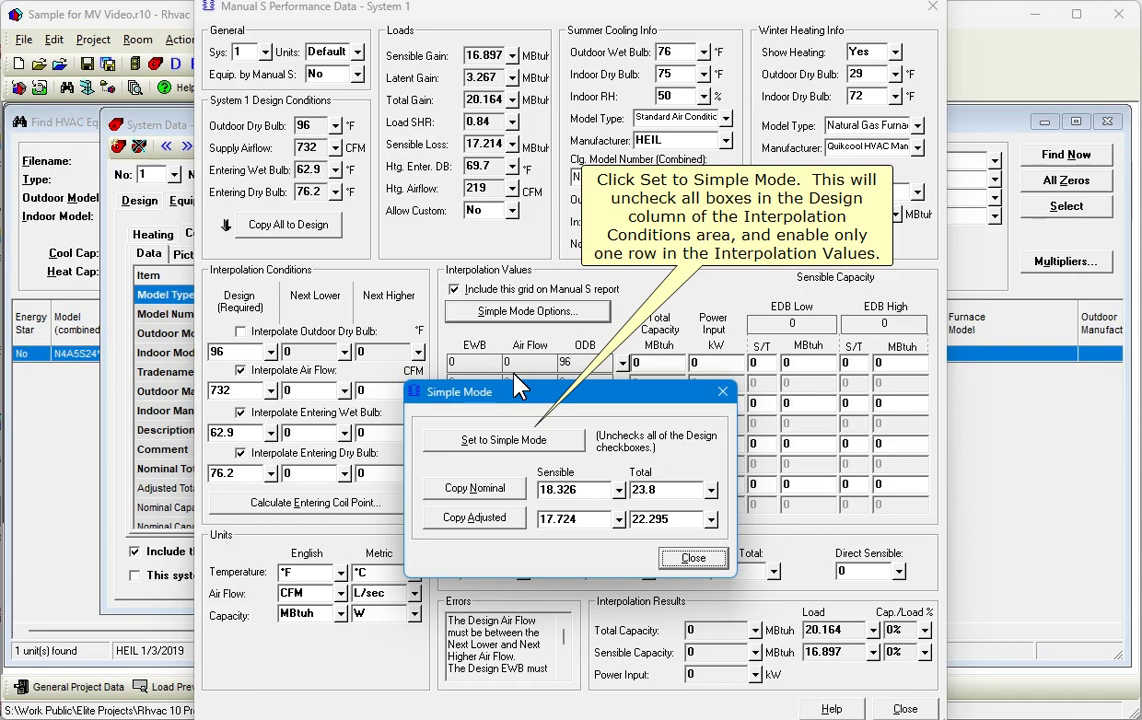
click(510, 441)
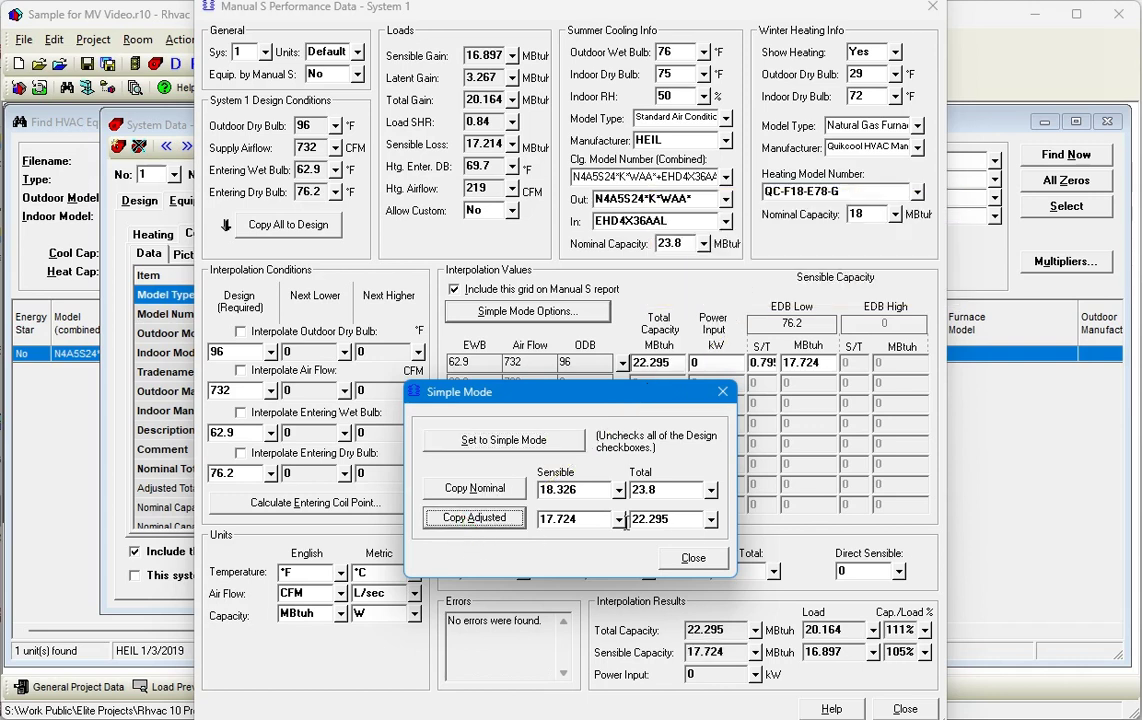
click(693, 558)
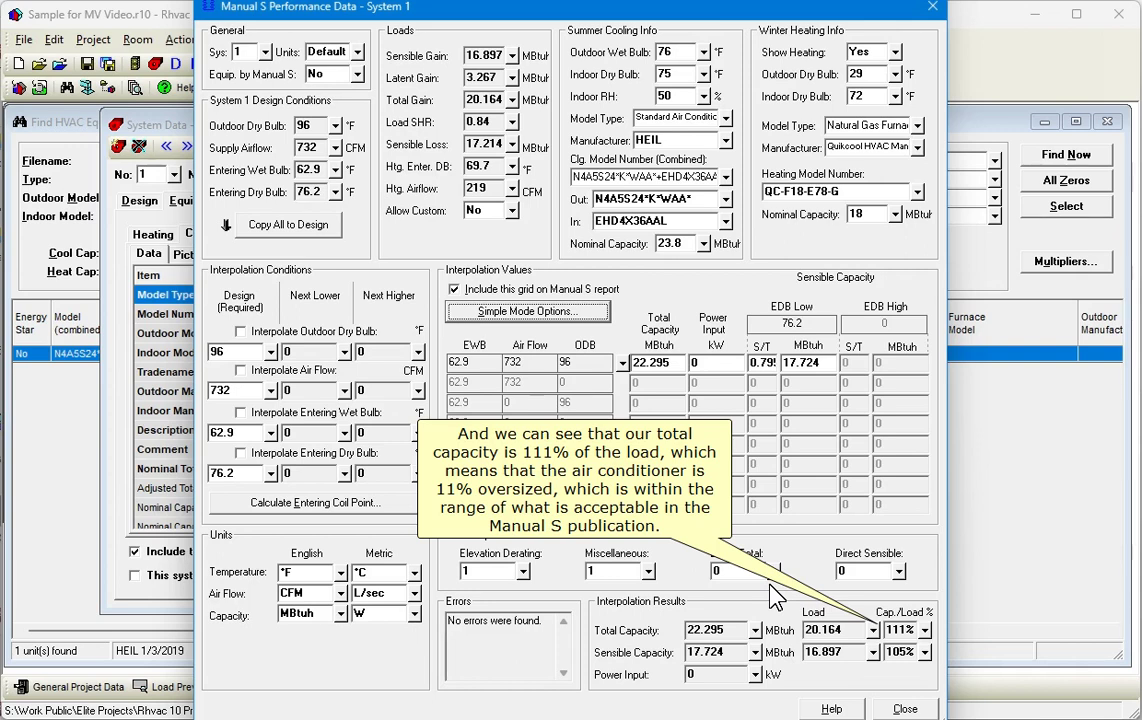
click(904, 707)
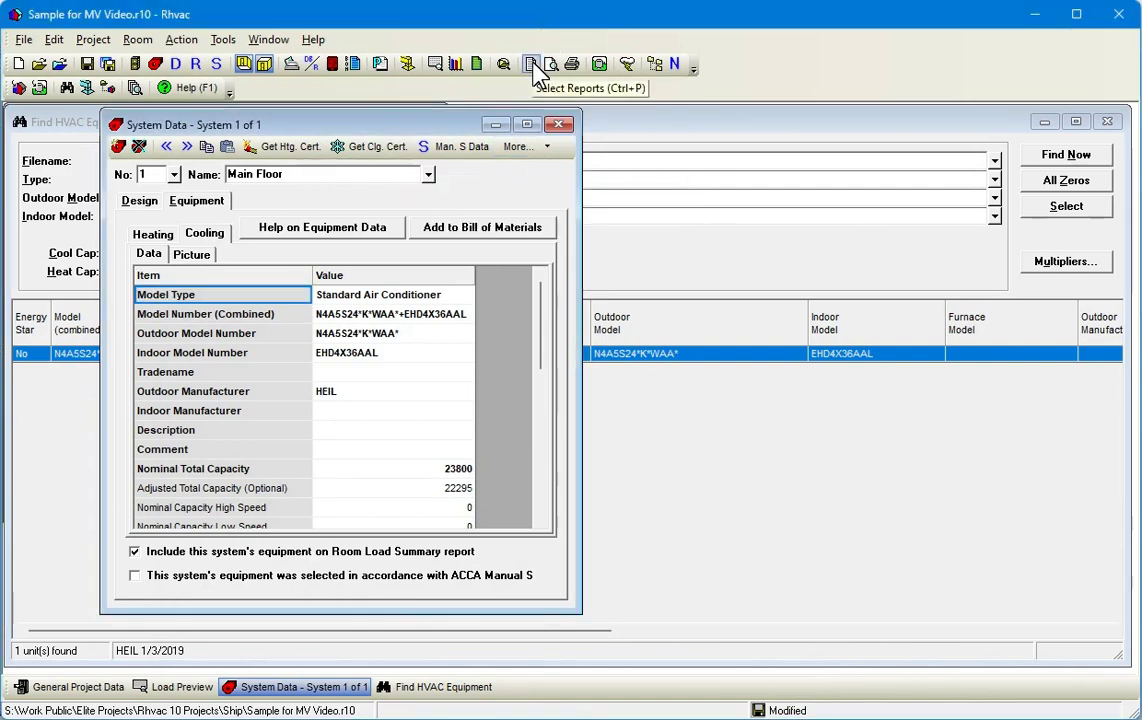
Select only the Room Load Summary, Equipment Data and Manual S Performance Data reports.
click(531, 64)
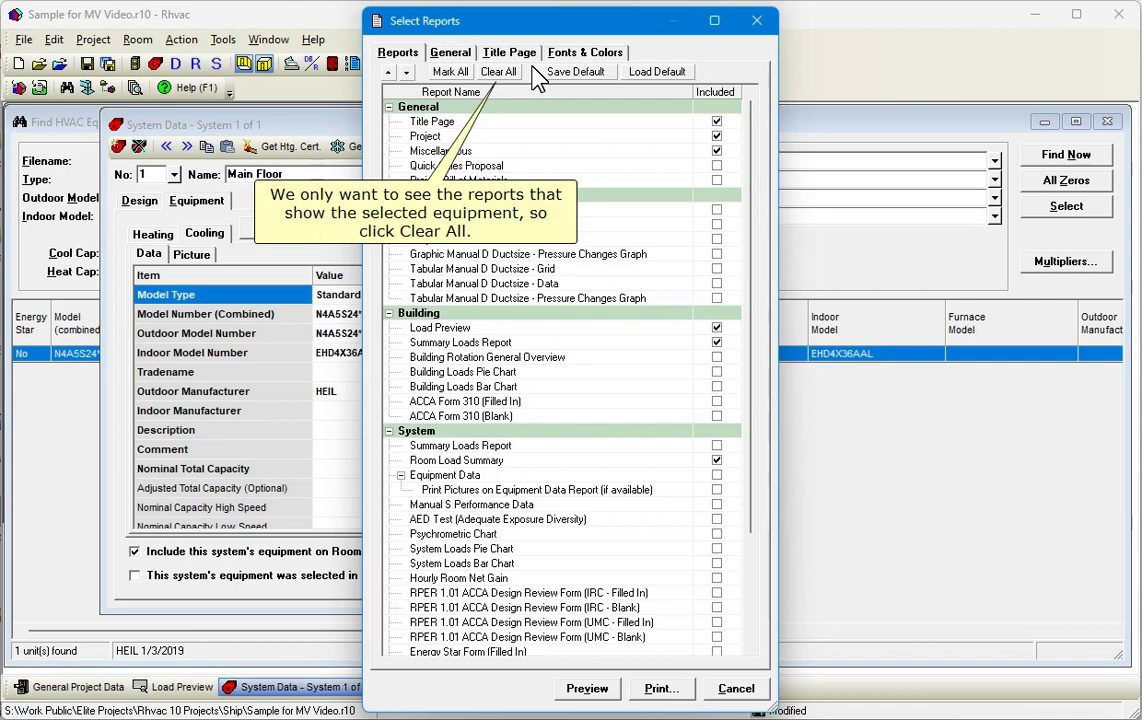
click(500, 72)
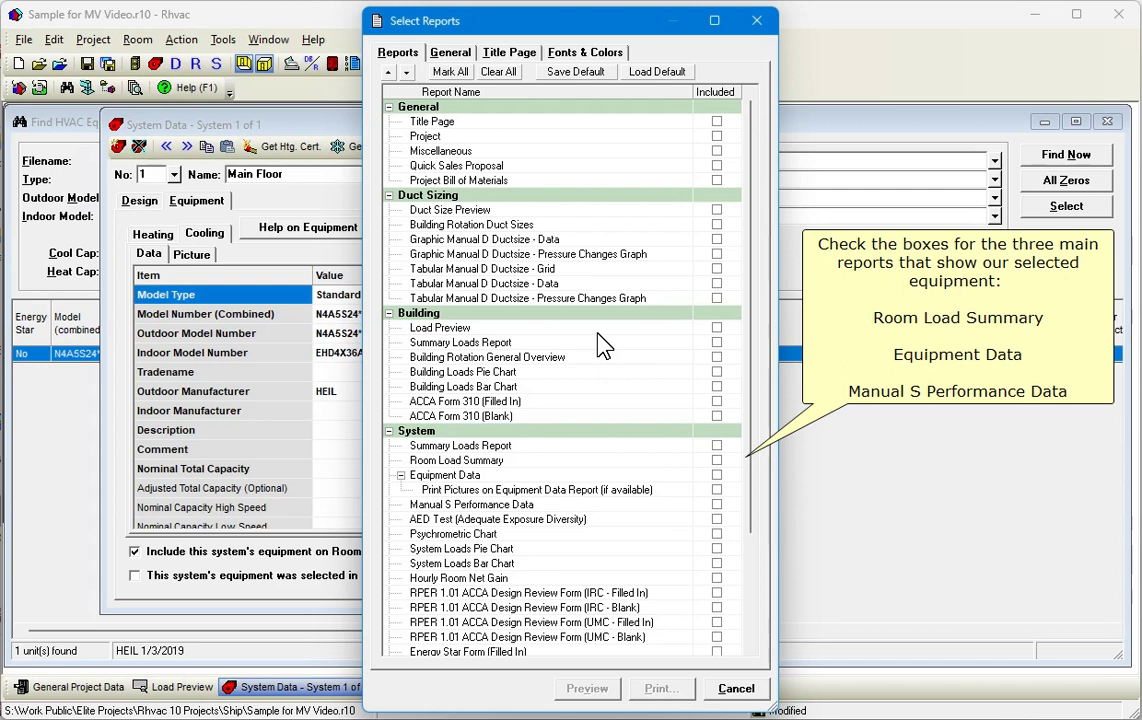
click(716, 460)
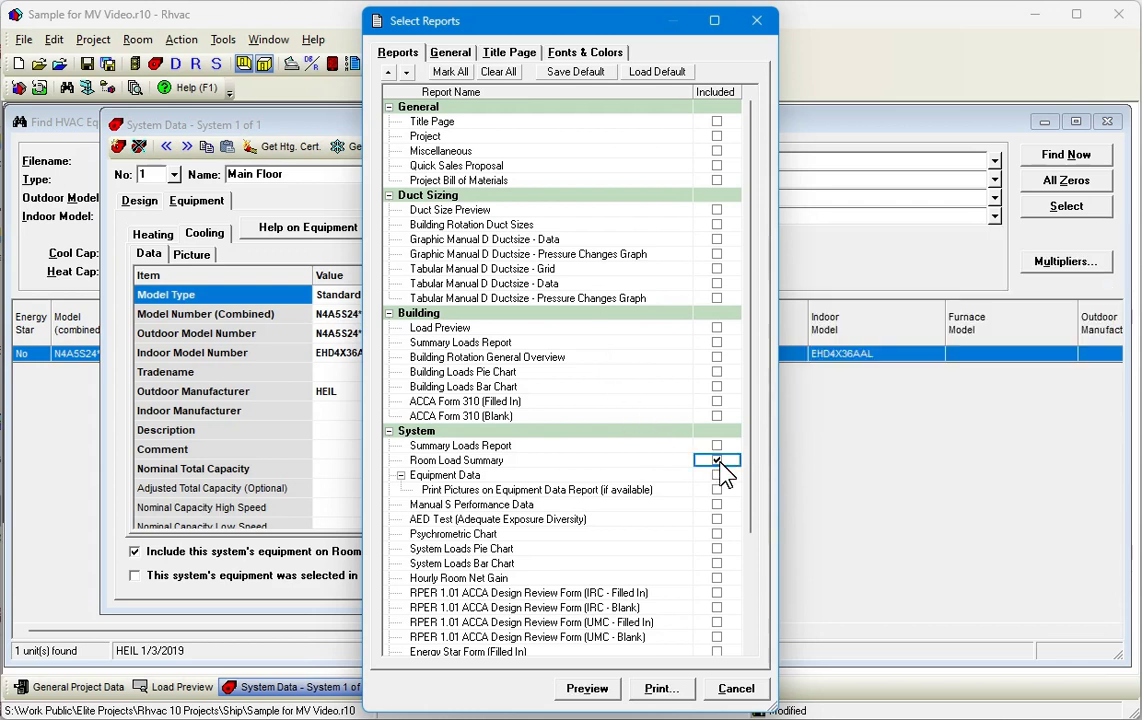
click(716, 475)
click(716, 504)
Preview the reports maximized and page to page 3 showing 1.68 tons required, 1.98 actual.
click(590, 690)
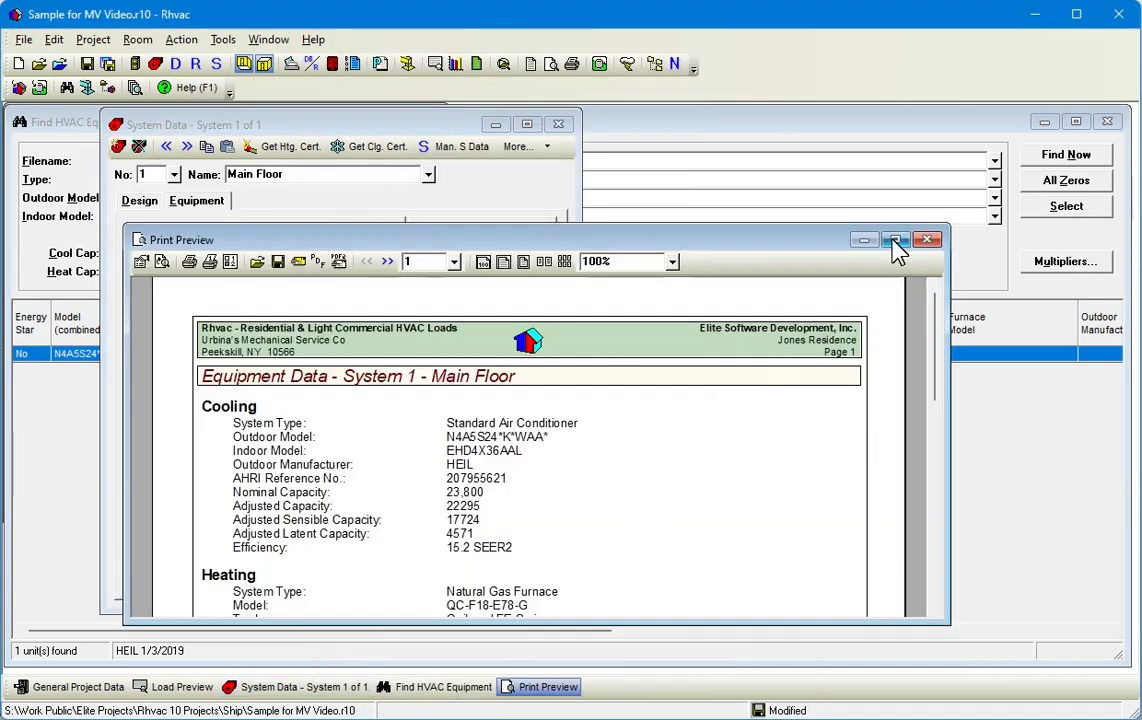
click(895, 239)
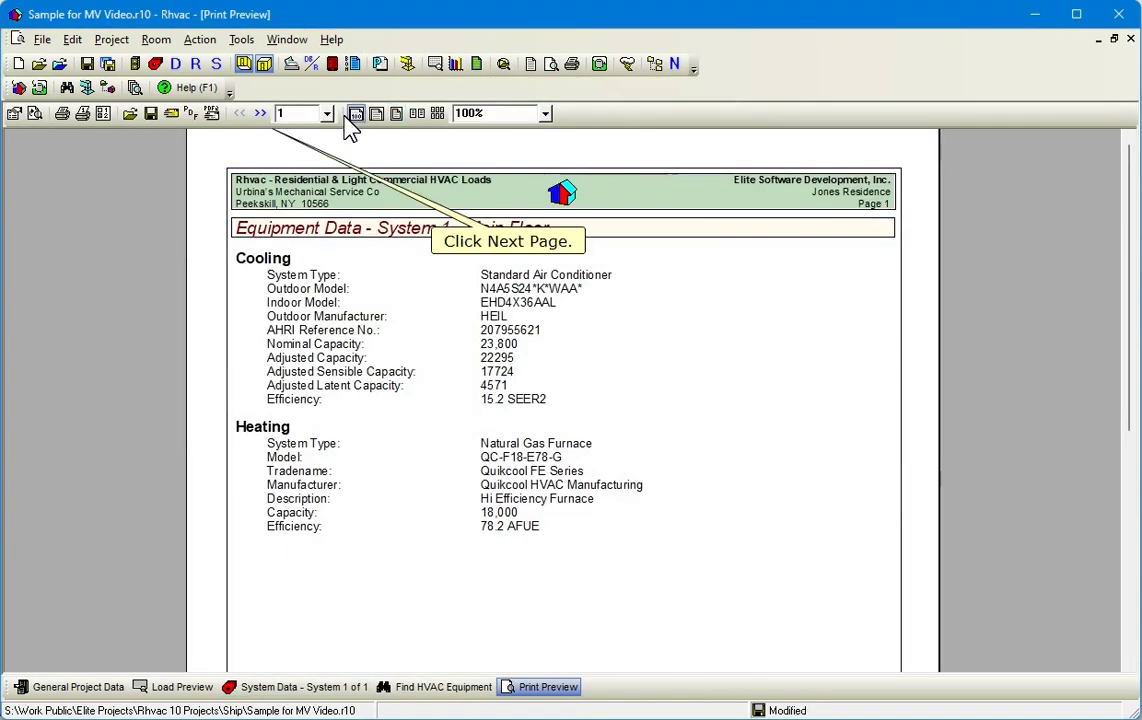
click(260, 113)
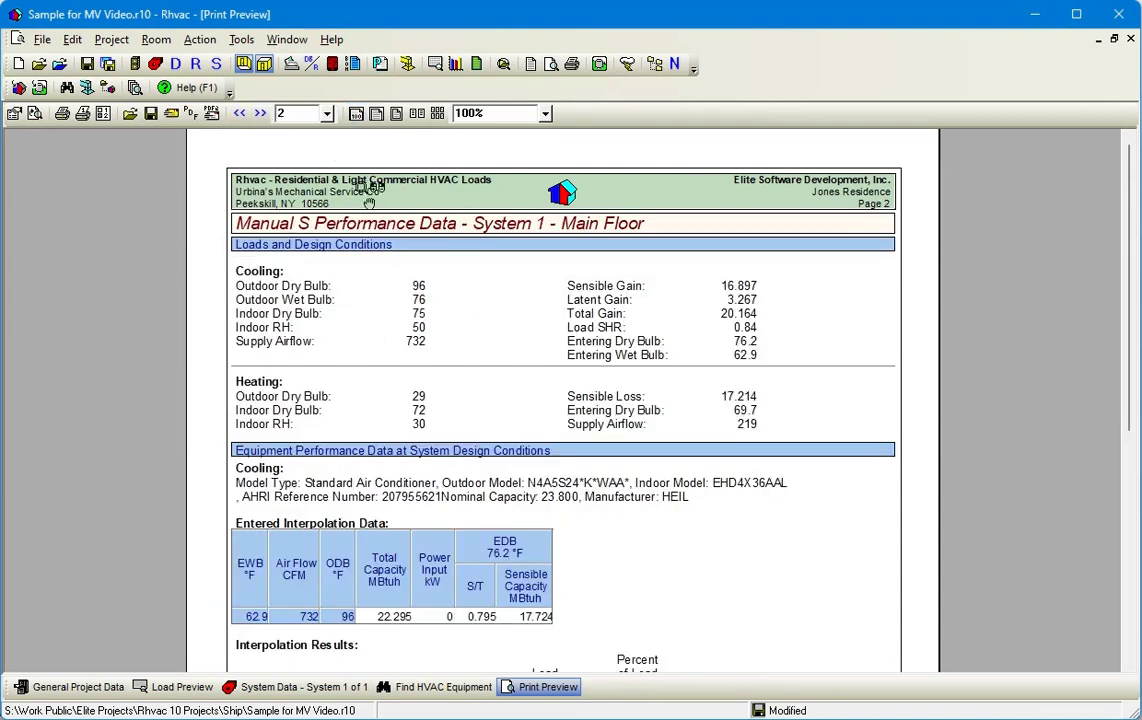
scroll(960, 483, down, 3)
scroll(960, 483, down, 5)
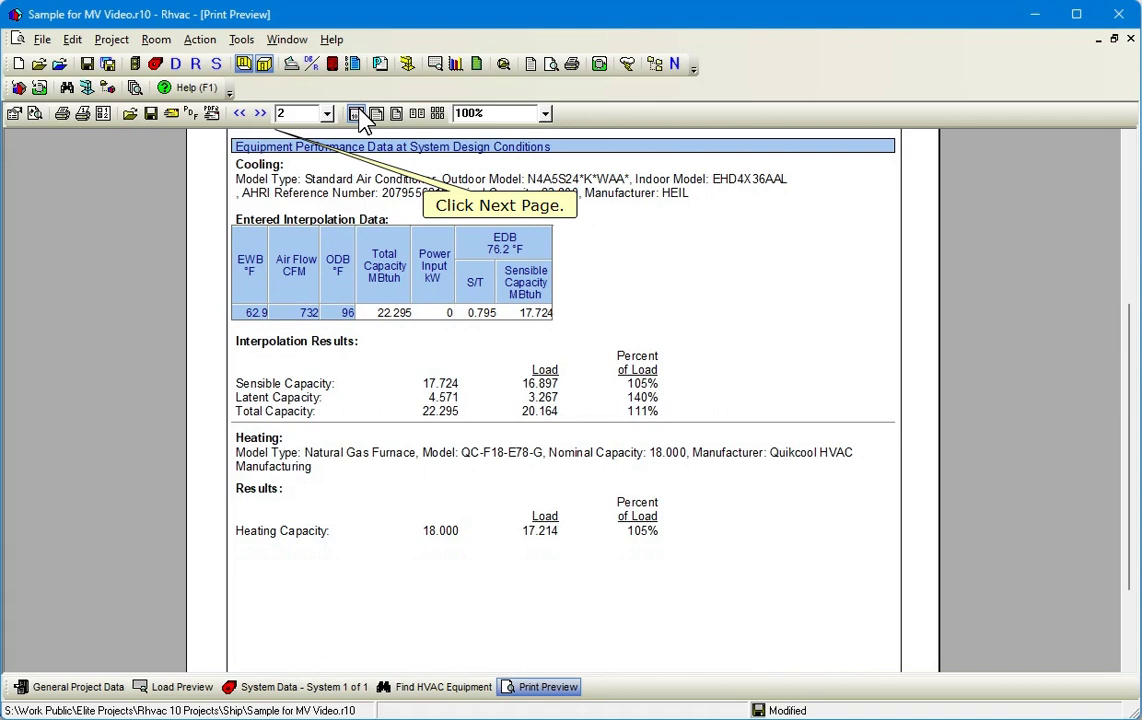
click(260, 113)
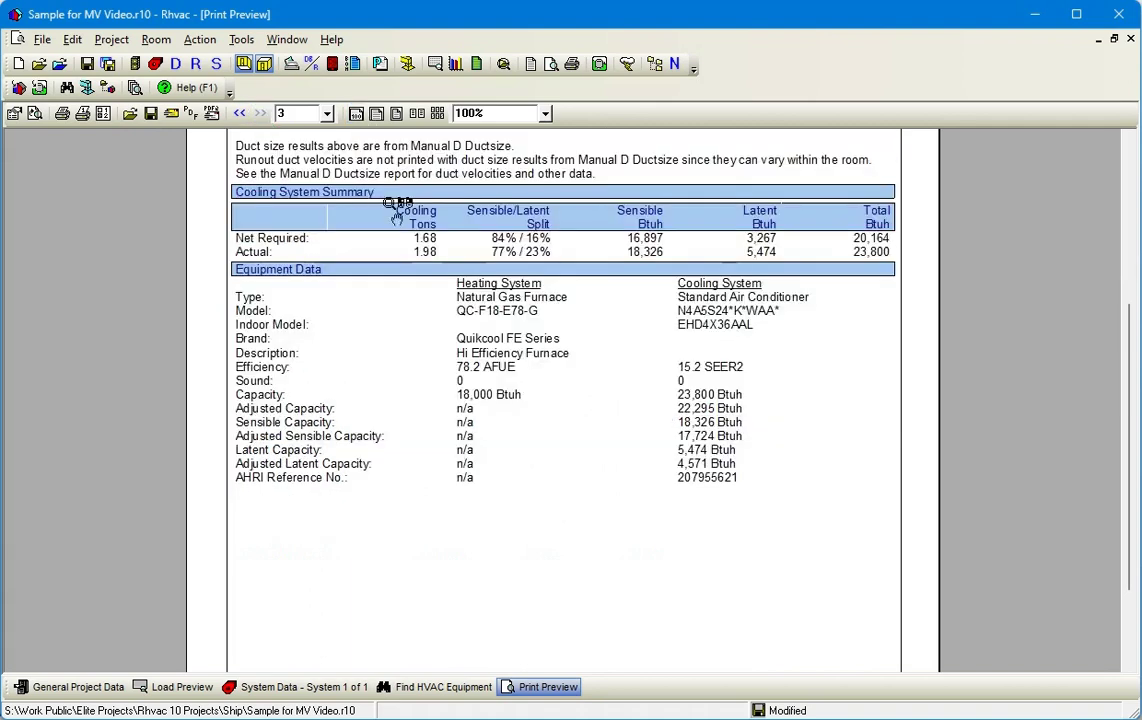
scroll(775, 450, up, 5)
scroll(857, 454, down, 5)
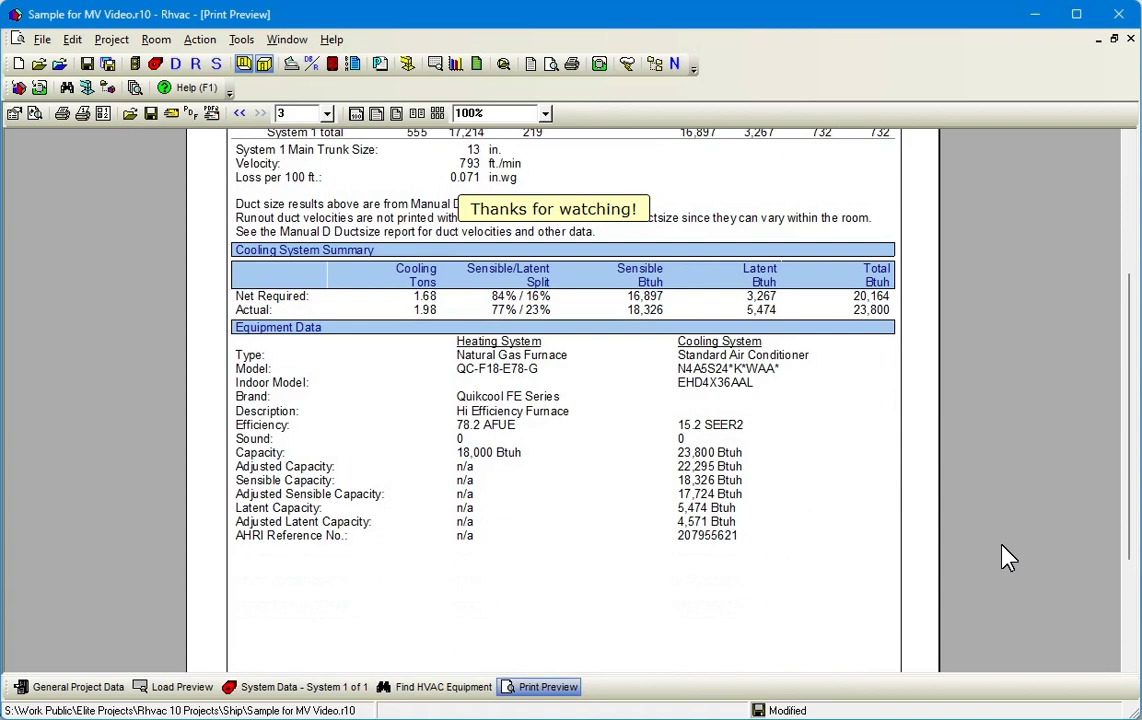